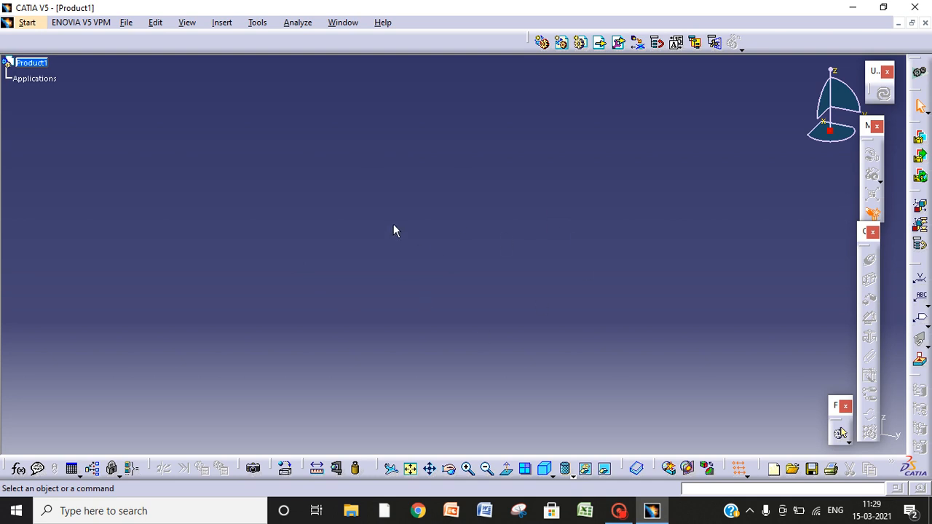
# Create a new part in the Part Design workbench and start a sketch on the xy plane
pyautogui.click(27, 22)
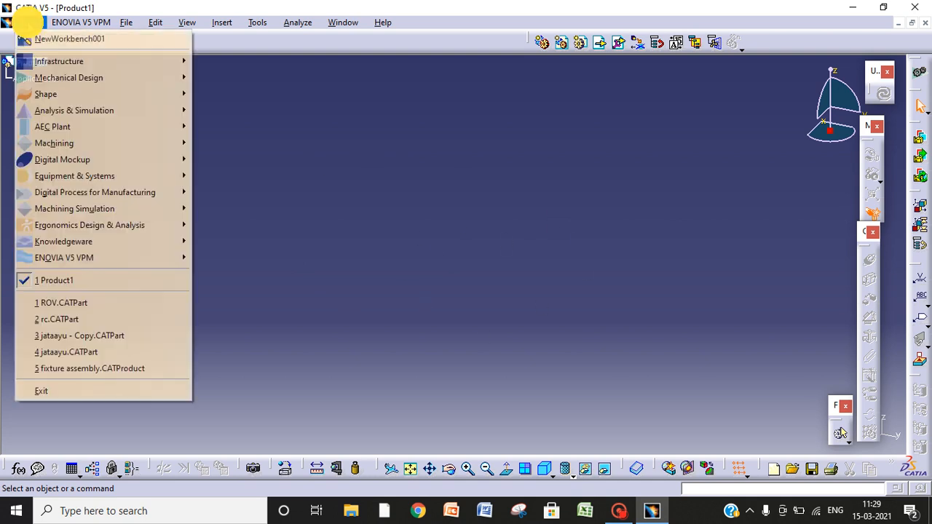
pyautogui.moveTo(52, 80)
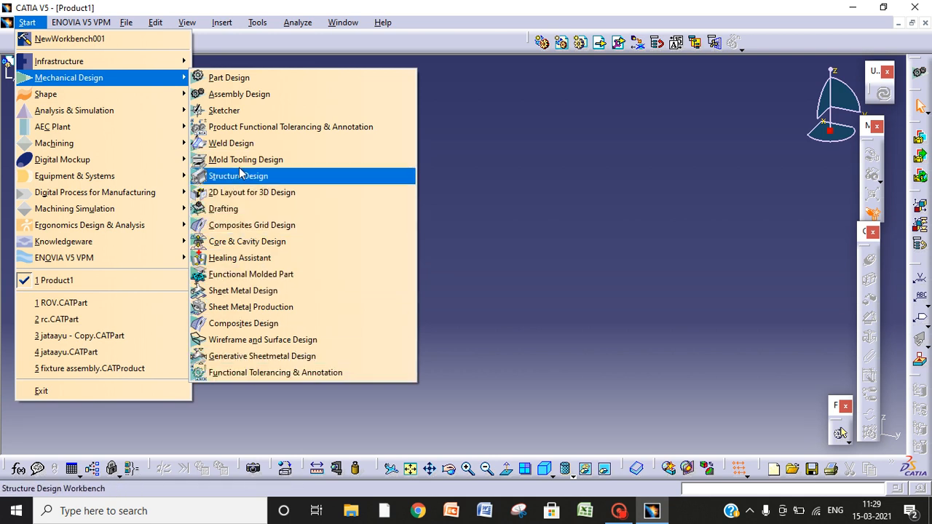
pyautogui.click(228, 78)
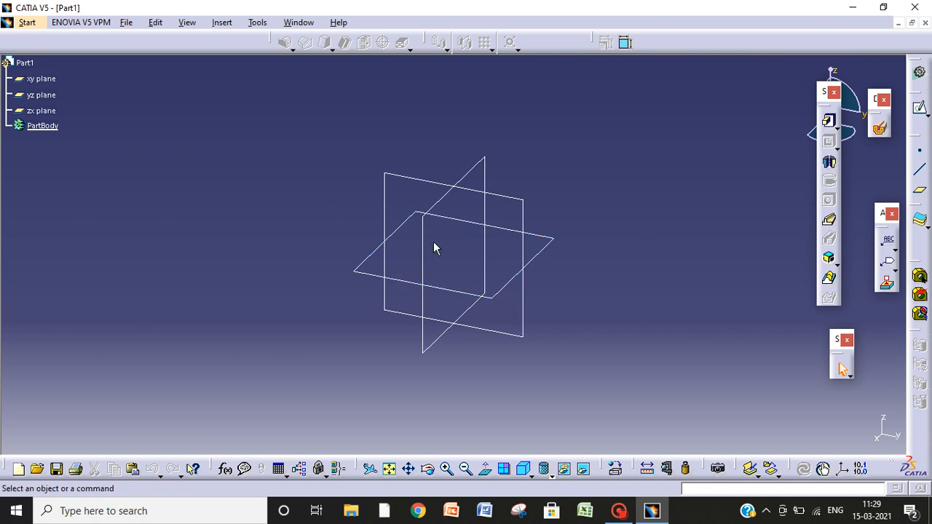
pyautogui.click(507, 294)
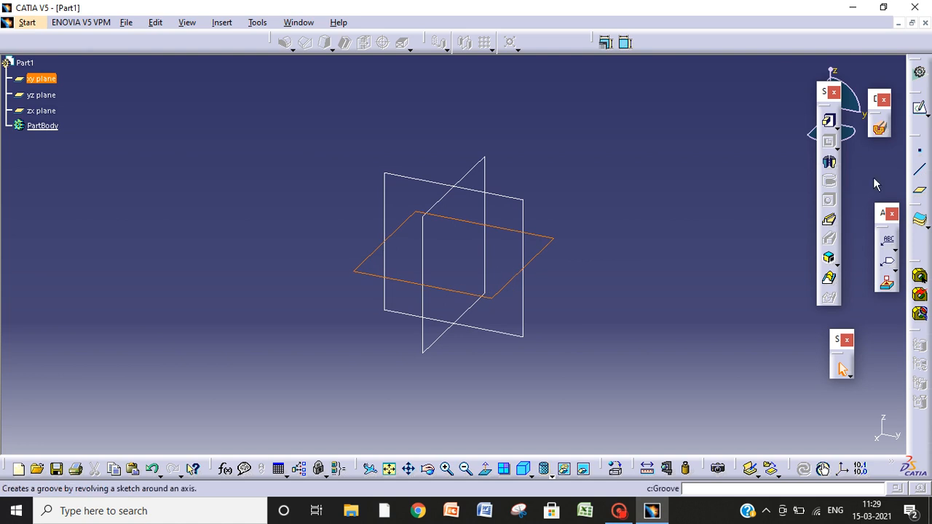
pyautogui.click(916, 109)
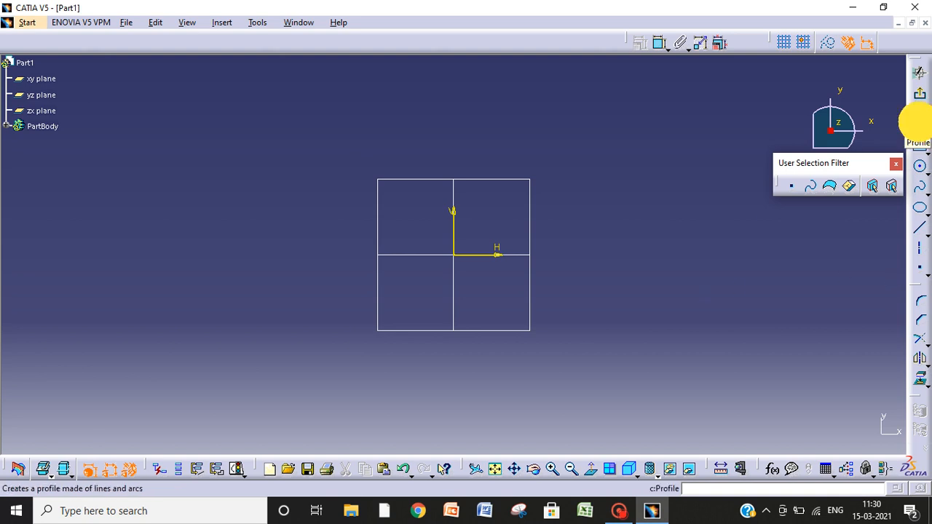
# Sketch a closed, irregular six-line Profile that starts and ends at the sketch origin
pyautogui.click(921, 127)
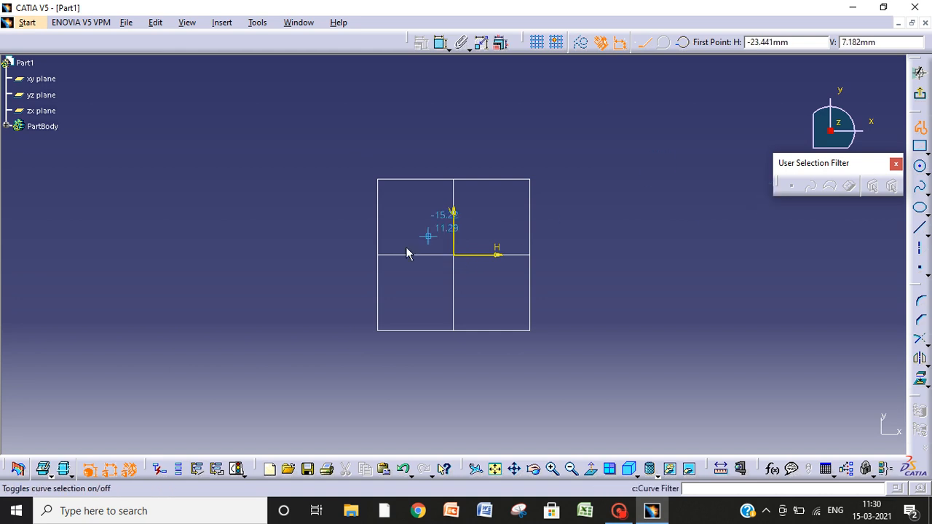
pyautogui.click(454, 255)
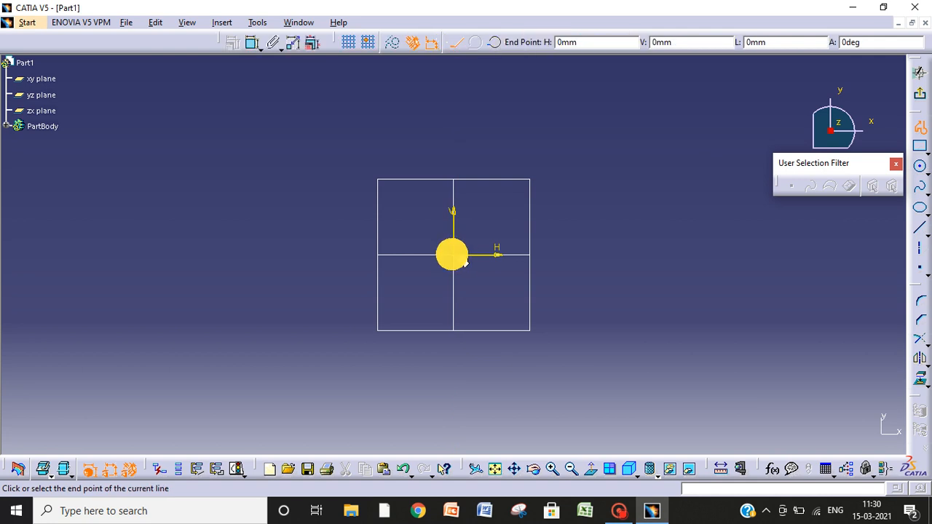
pyautogui.click(661, 290)
pyautogui.click(707, 188)
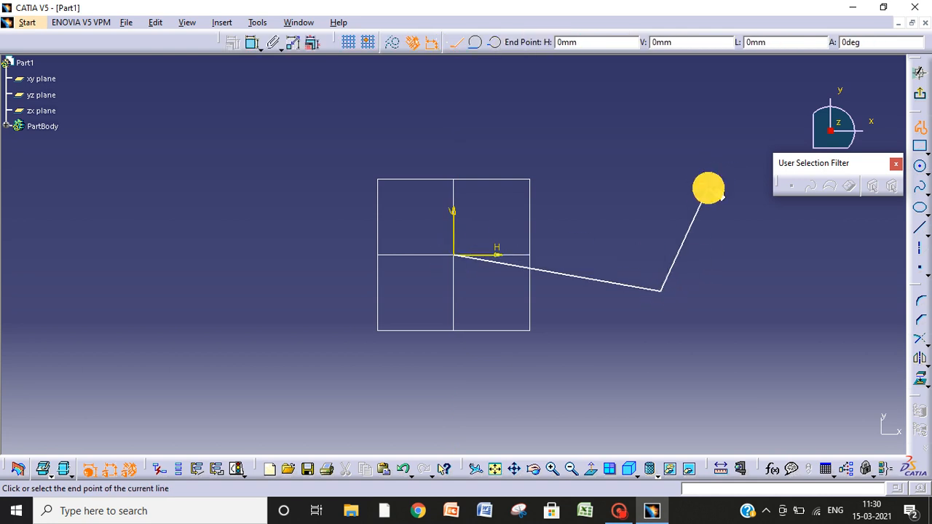
pyautogui.click(610, 117)
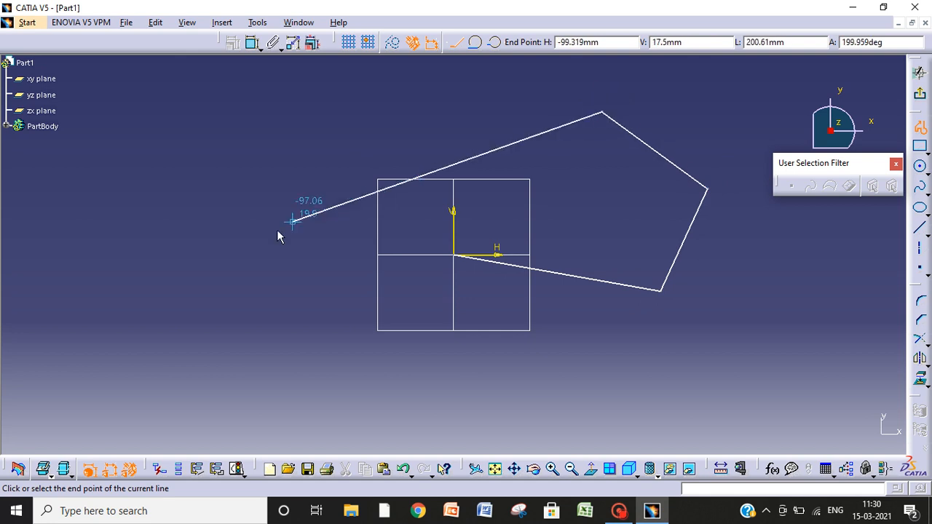
pyautogui.click(233, 255)
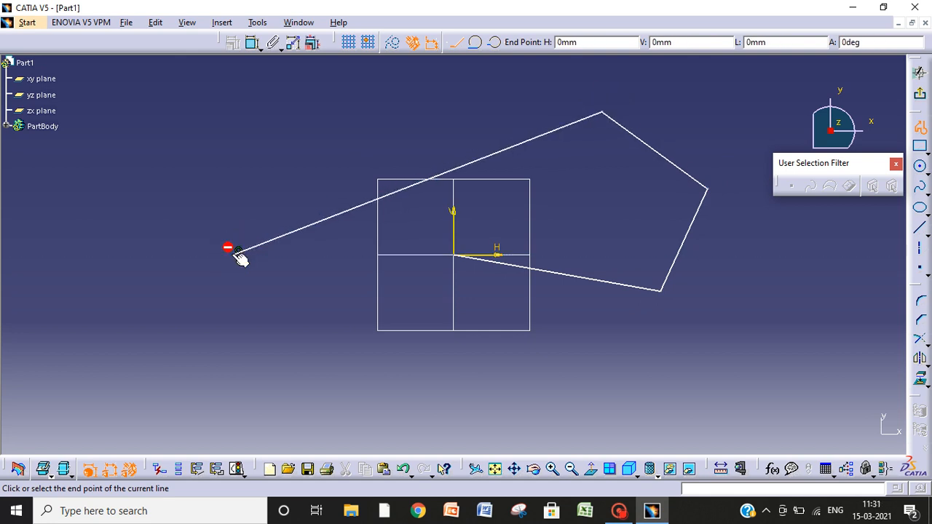
pyautogui.click(594, 400)
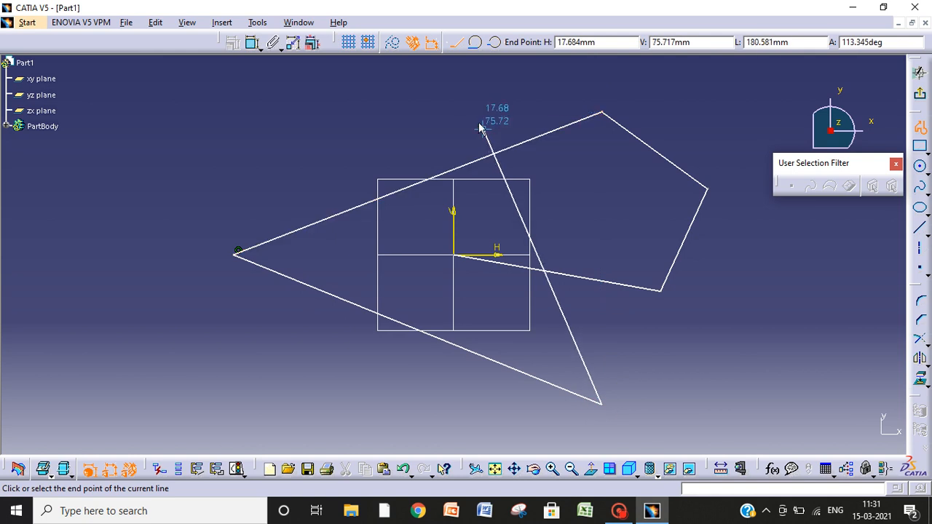
pyautogui.click(456, 256)
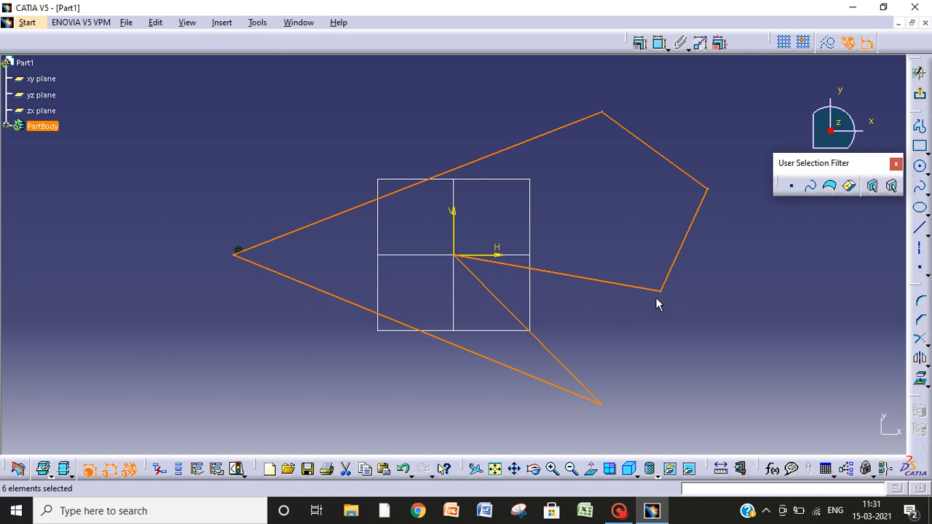
pyautogui.click(633, 322)
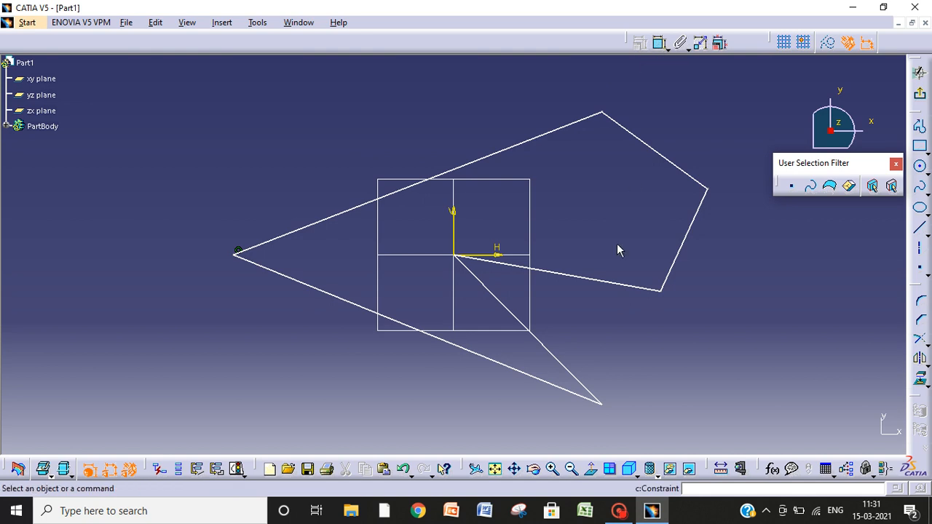
# Dimension the profile line running from the origin toward the lower right and set its length to 120 mm
pyautogui.click(576, 279)
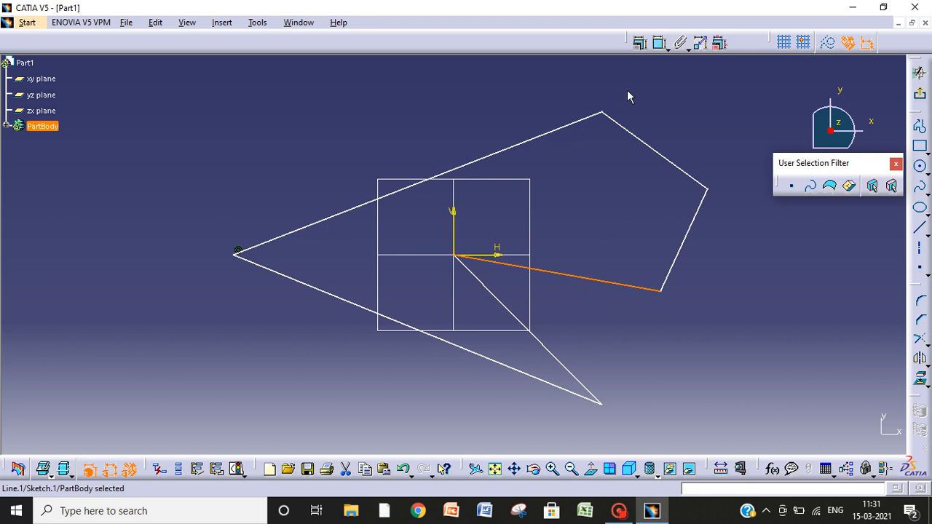
pyautogui.click(658, 45)
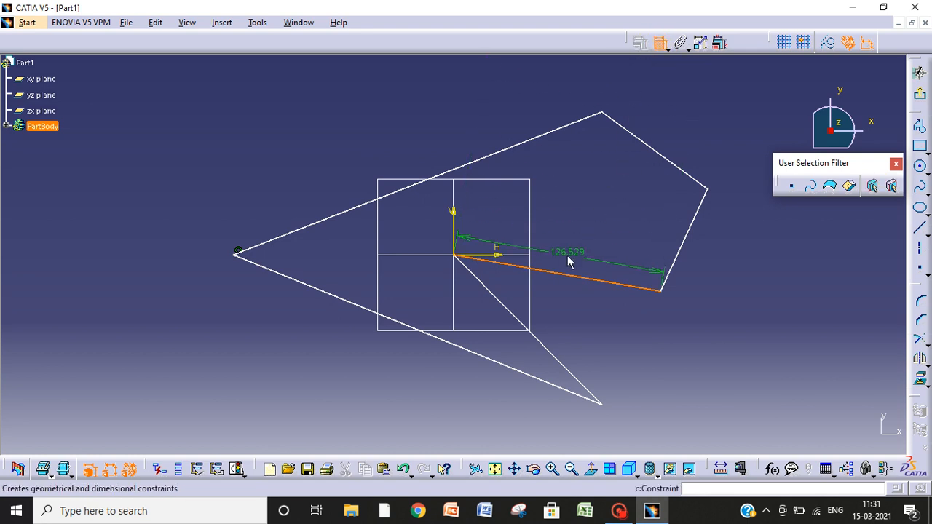
pyautogui.click(568, 255)
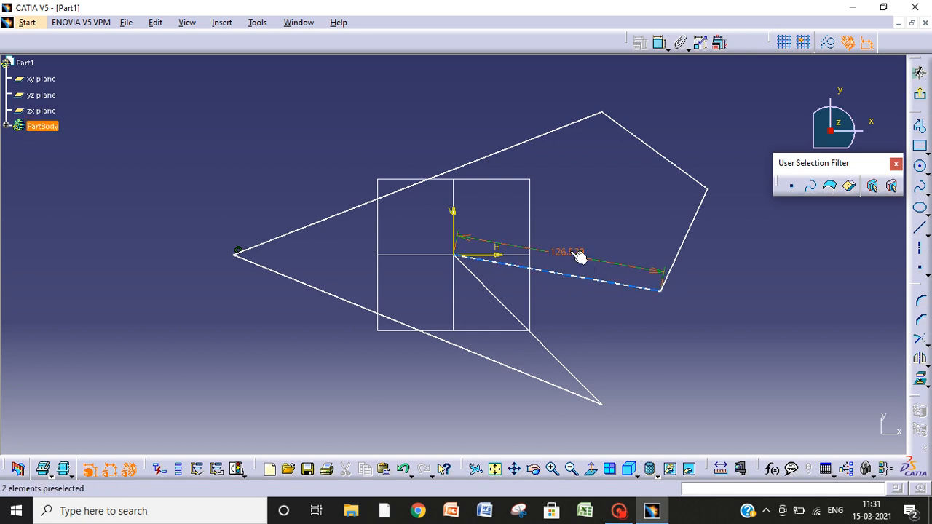
pyautogui.click(570, 252)
pyautogui.doubleClick(571, 251)
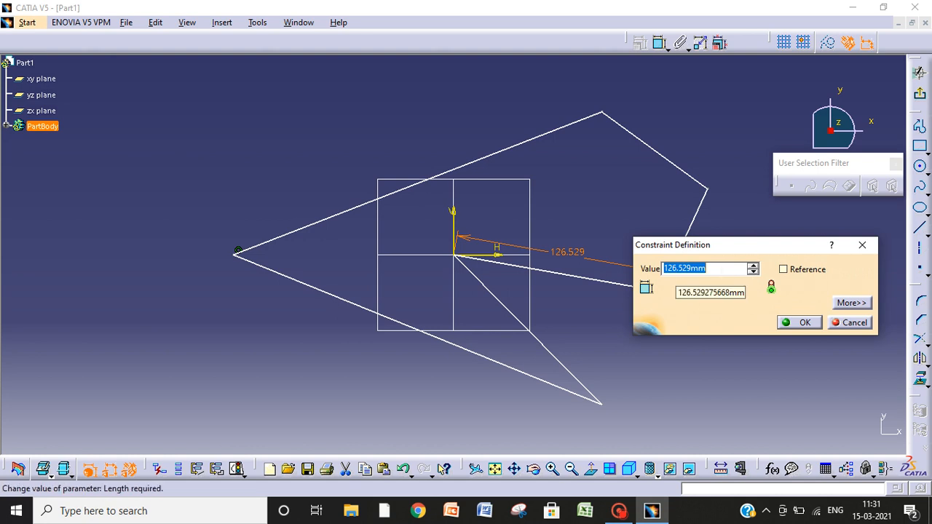
pyautogui.write('120')
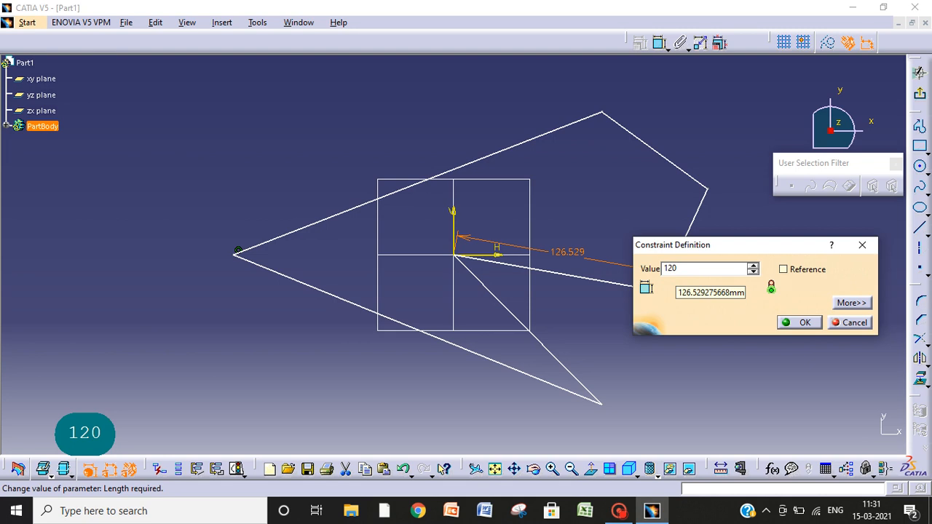
pyautogui.press('Return')
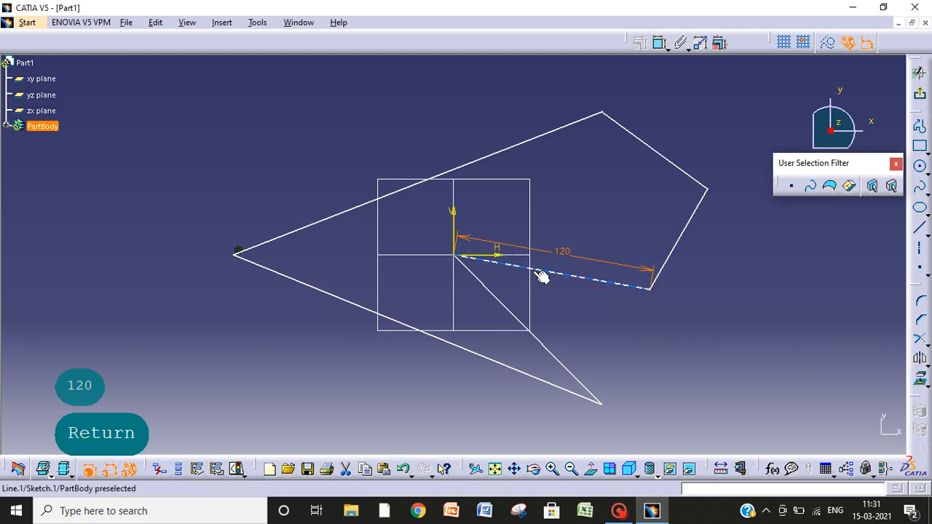
# Change the length of the dimensioned profile line to 80 mm
pyautogui.doubleClick(567, 252)
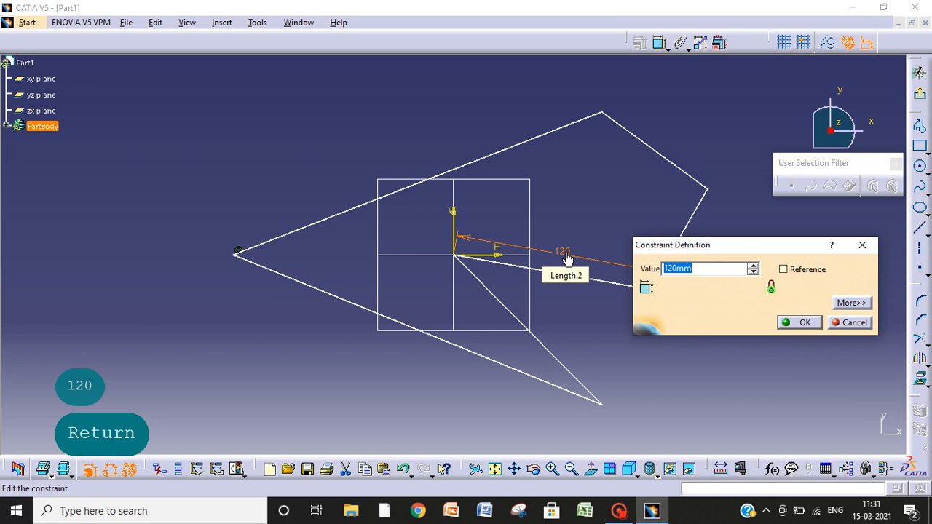
pyautogui.write('80')
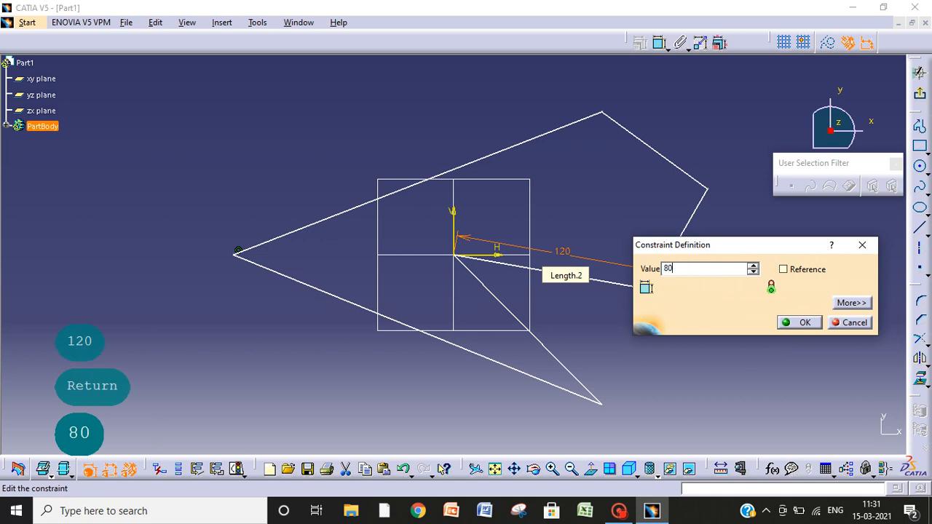
pyautogui.press('Return')
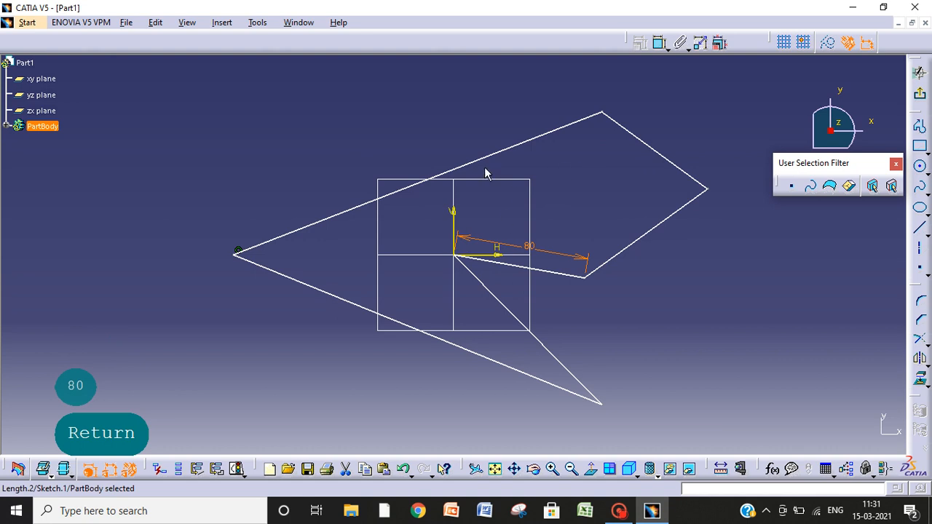
# Apply a Horizontal constraint to the 80 mm profile line
pyautogui.click(554, 273)
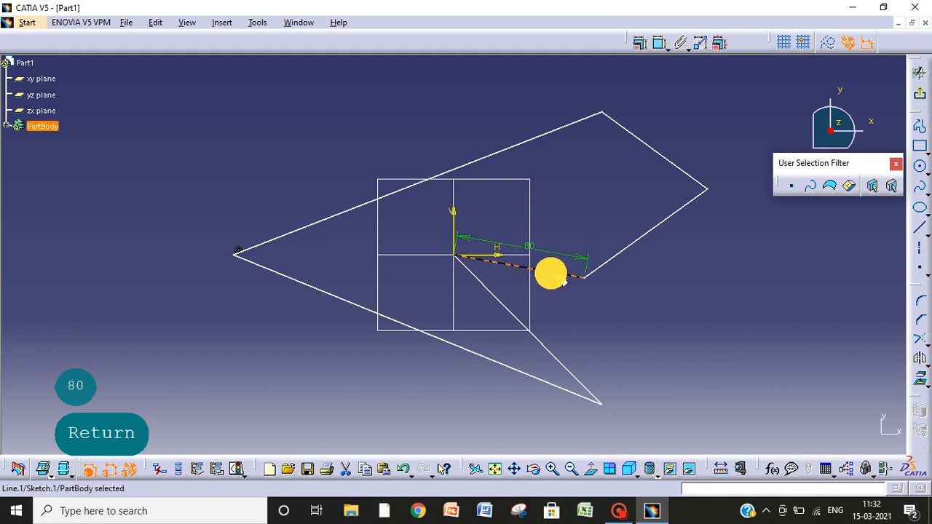
pyautogui.click(641, 45)
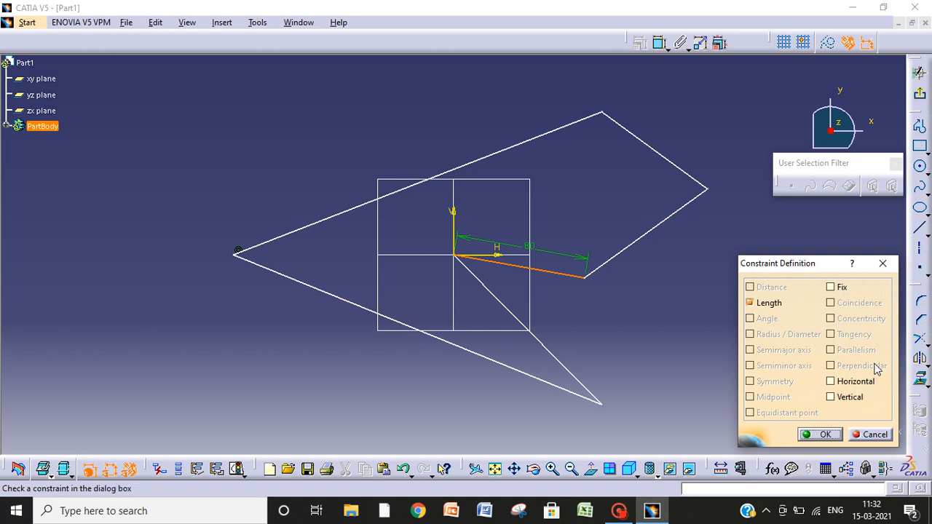
pyautogui.click(843, 382)
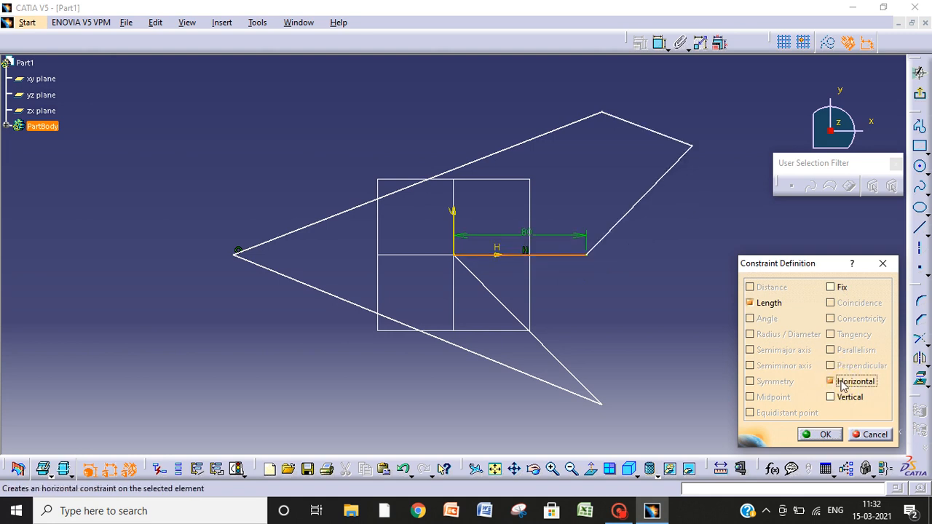
pyautogui.click(812, 434)
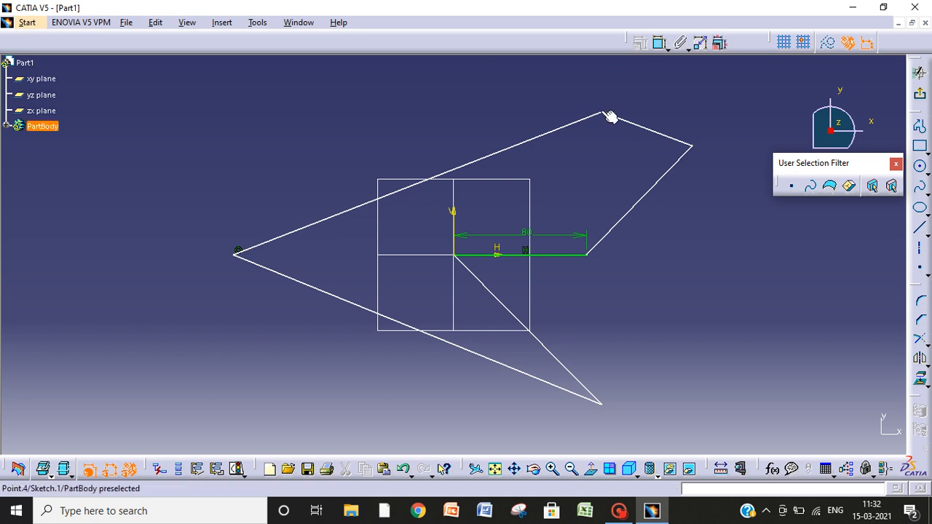
# Move the profile's uppermost vertex farther right and slightly upward, and delete the entire sketched profile
pyautogui.moveTo(609, 115)
pyautogui.mouseDown()
pyautogui.moveTo(597, 109)
pyautogui.moveTo(391, 138)
pyautogui.moveTo(418, 112)
pyautogui.moveTo(670, 104)
pyautogui.moveTo(726, 123)
pyautogui.moveTo(709, 96)
pyautogui.moveTo(672, 87)
pyautogui.moveTo(649, 102)
pyautogui.mouseUp()
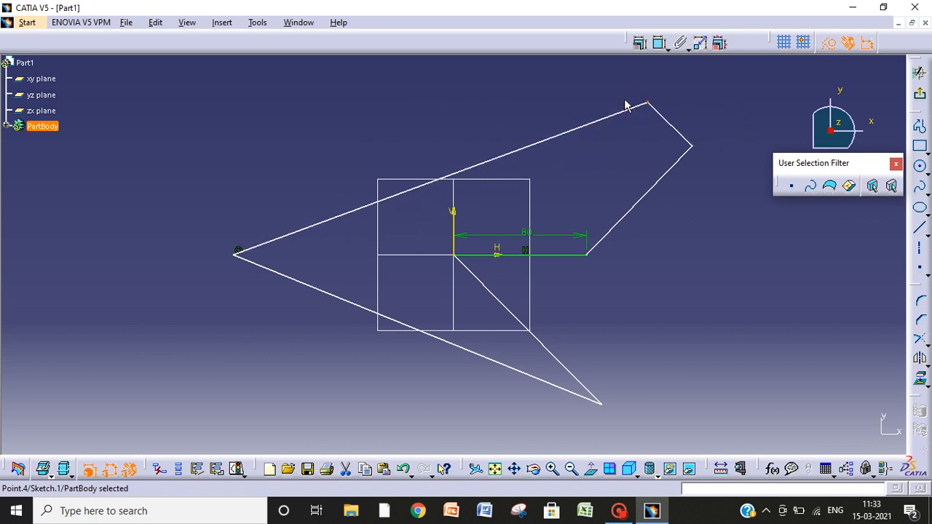
pyautogui.click(621, 166)
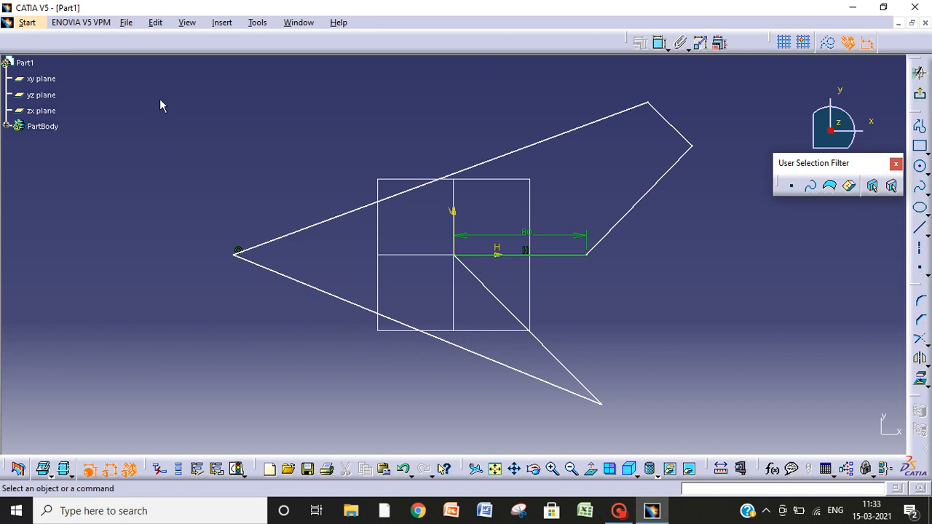
pyautogui.moveTo(161, 101)
pyautogui.mouseDown()
pyautogui.moveTo(585, 235)
pyautogui.moveTo(753, 433)
pyautogui.moveTo(720, 399)
pyautogui.moveTo(723, 408)
pyautogui.mouseUp()
pyautogui.press('Delete')
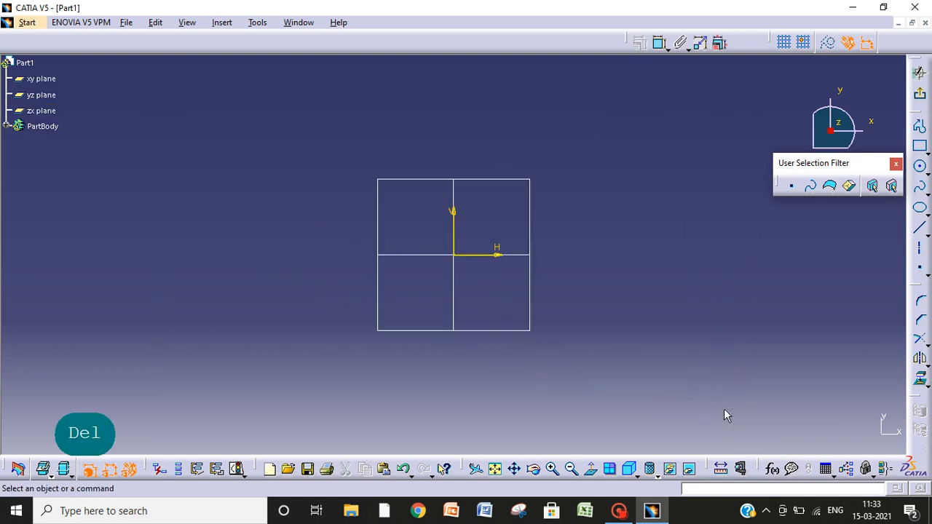
# Sketch a two-point rectangle with its lower-left corner at the origin, extending up and to the right
pyautogui.click(927, 150)
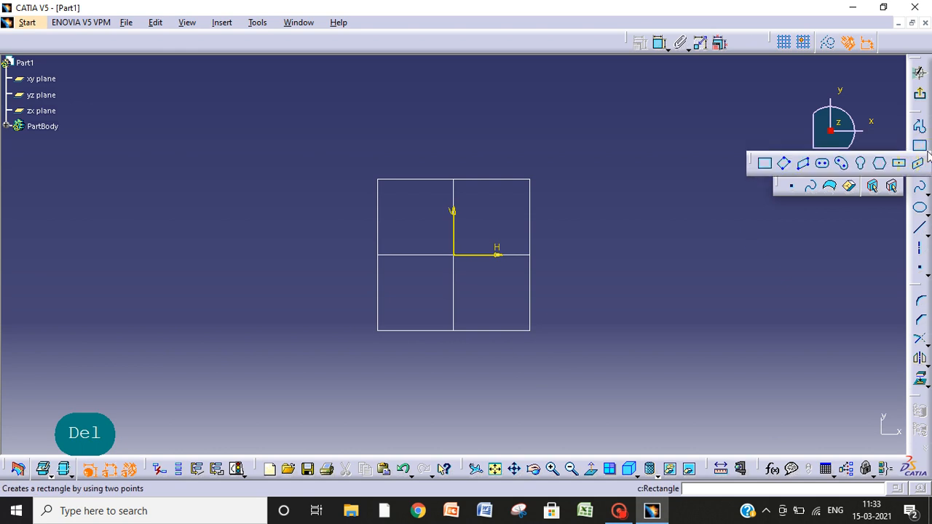
pyautogui.click(767, 164)
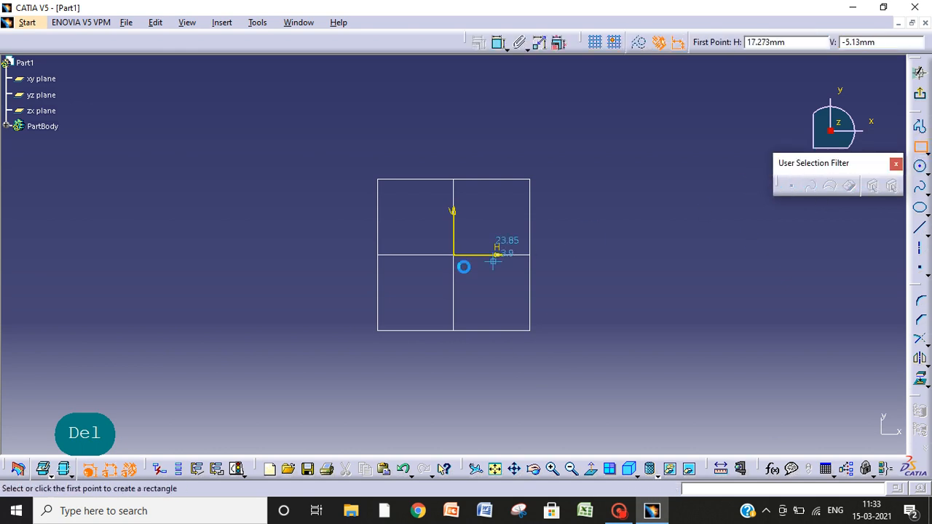
pyautogui.click(456, 257)
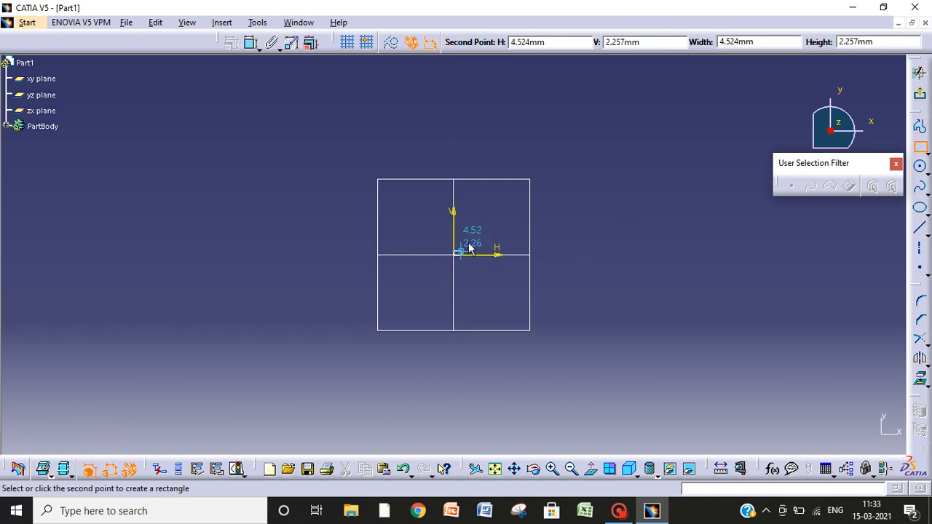
pyautogui.click(655, 114)
pyautogui.click(677, 326)
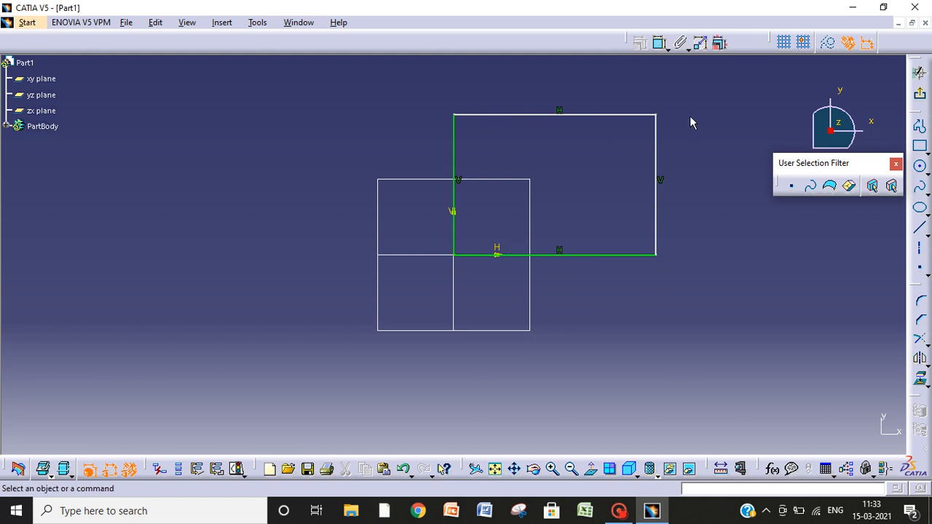
# Dimension the length of the rectangle's right vertical side, placing the dimension outside the rectangle
pyautogui.click(659, 43)
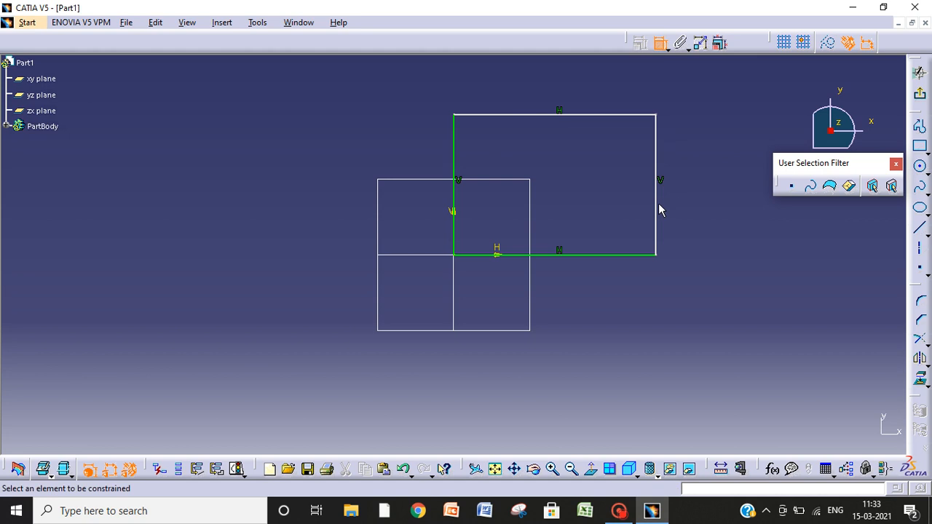
pyautogui.click(656, 210)
pyautogui.click(696, 189)
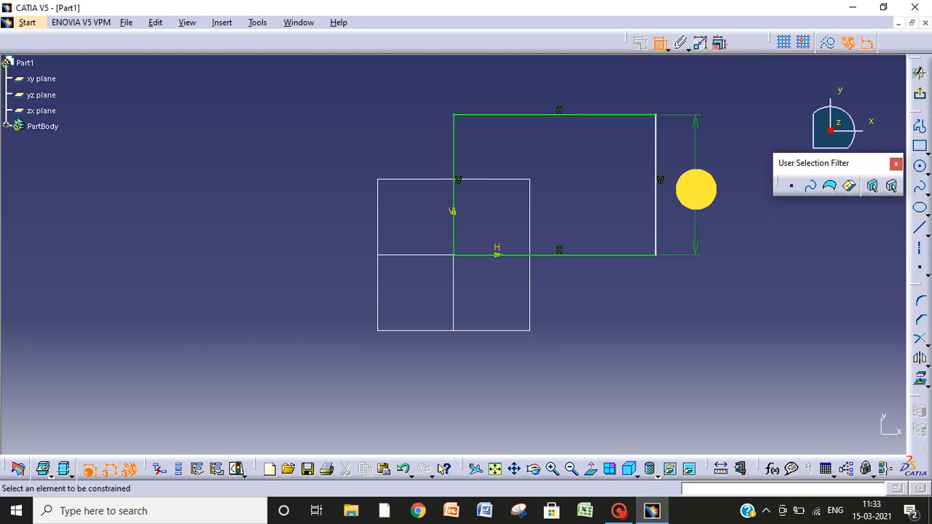
# Dimension the lengths of the rectangle's upper and lower horizontal sides, placing both dimensions outside the rectangle
pyautogui.click(539, 114)
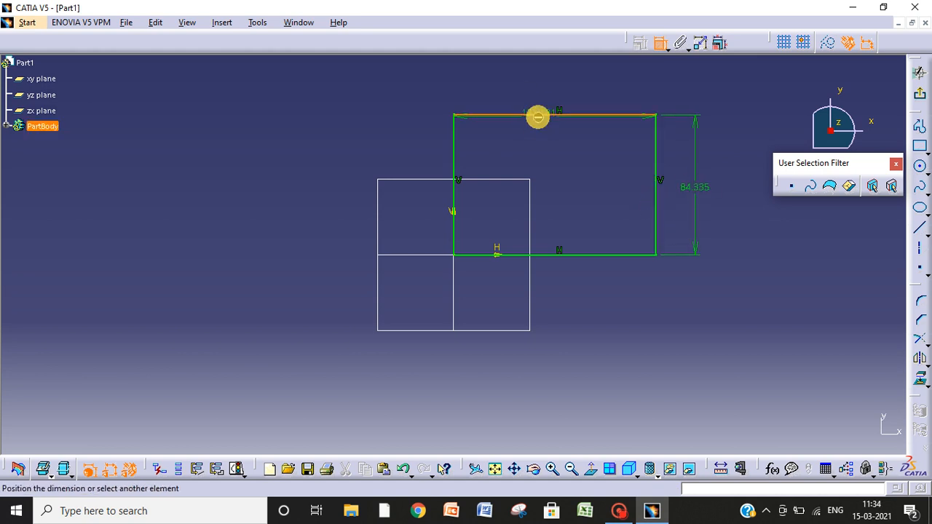
pyautogui.click(549, 86)
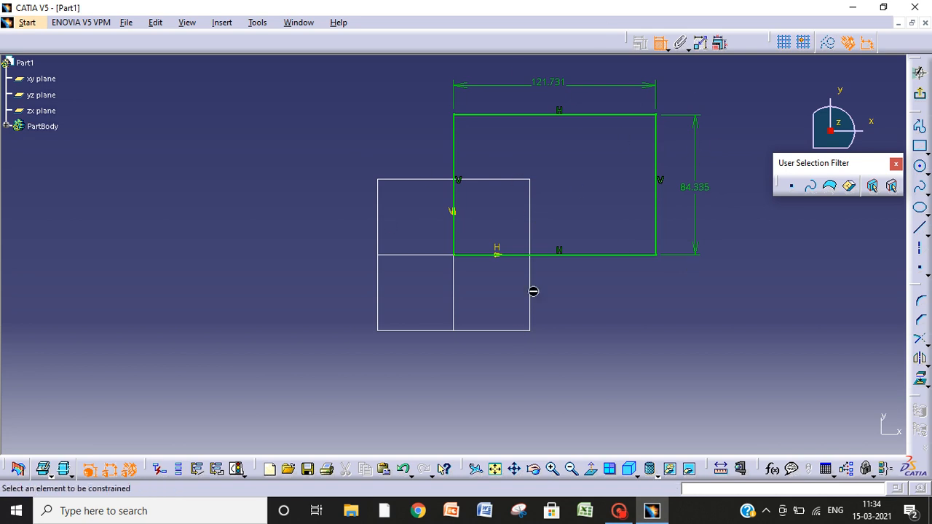
pyautogui.click(580, 258)
pyautogui.click(573, 282)
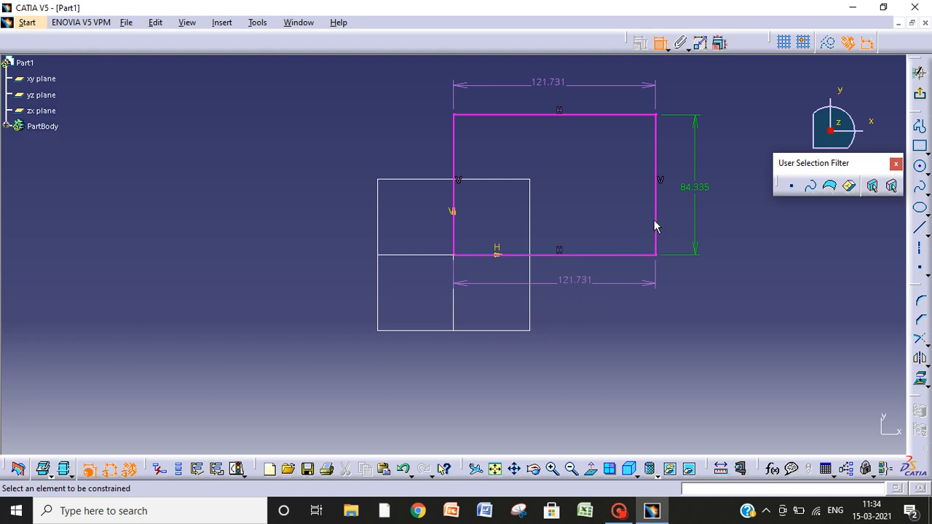
# Delete the vertical (V) constraint on the rectangle's right side
pyautogui.click(662, 185)
pyautogui.press('Delete')
pyautogui.press('Delete')
pyautogui.press('Escape')
pyautogui.press('Escape')
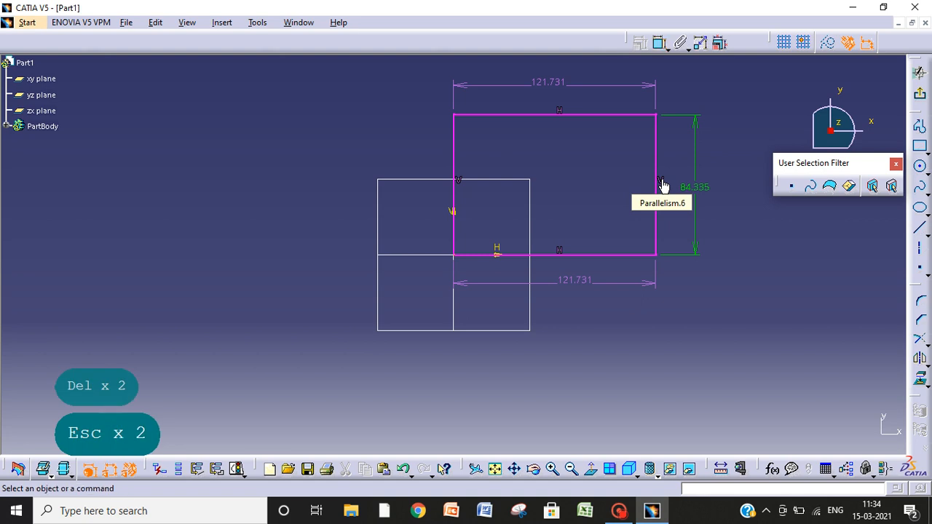
pyautogui.press('Delete')
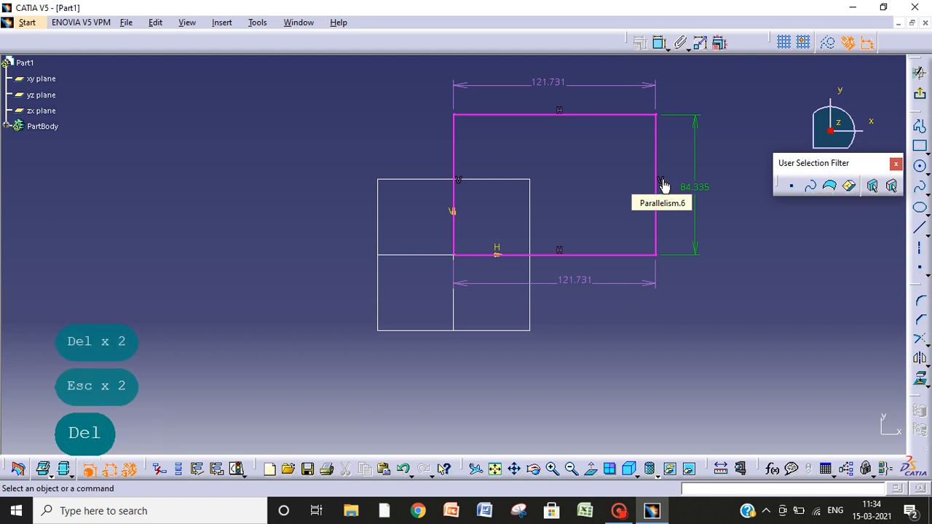
pyautogui.click(661, 181)
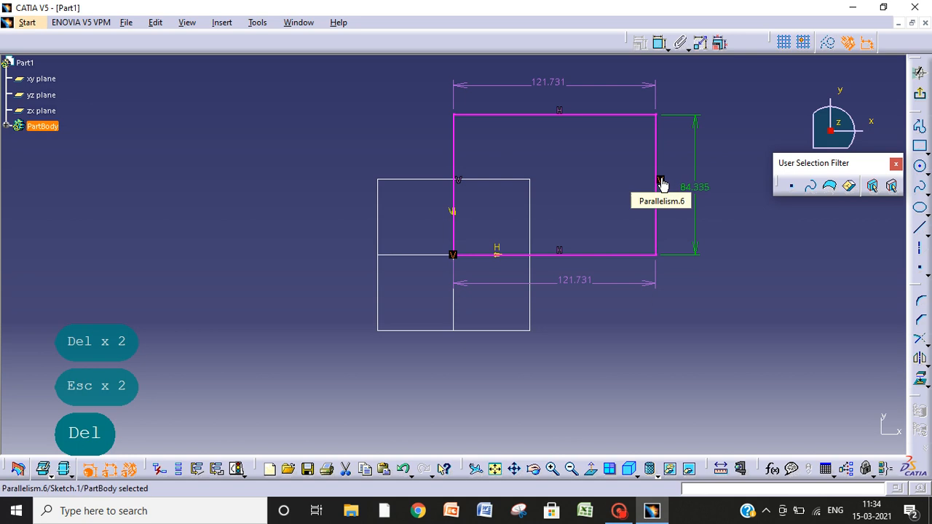
pyautogui.press('Delete')
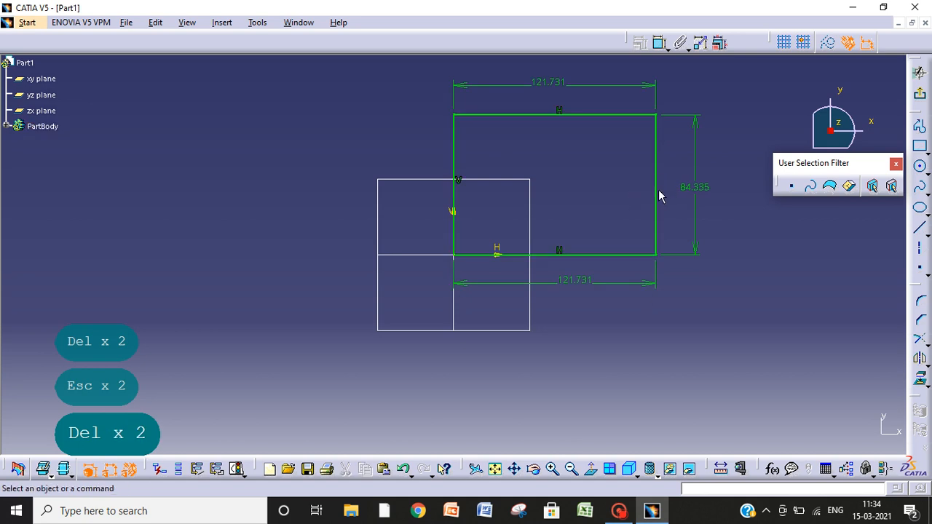
# Apply both Horizontal and Vertical constraints to the rectangle's right side
pyautogui.click(658, 190)
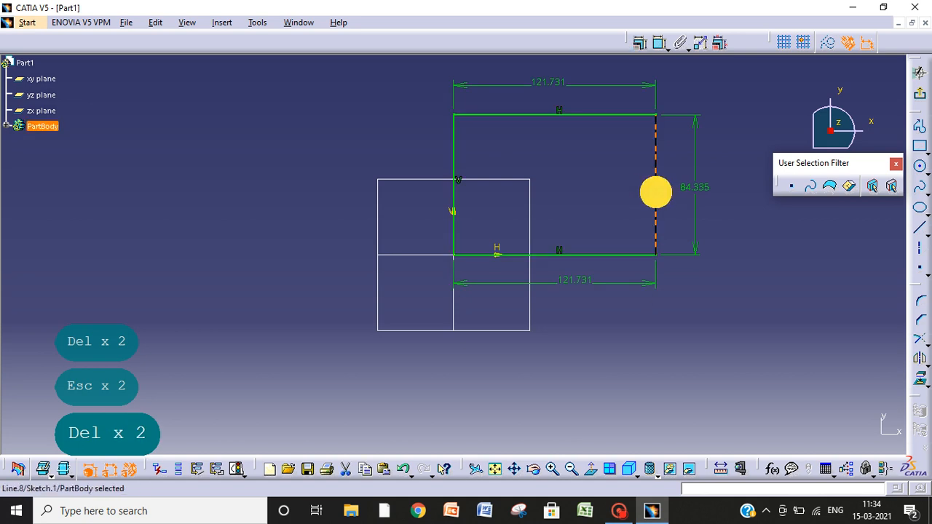
pyautogui.click(642, 45)
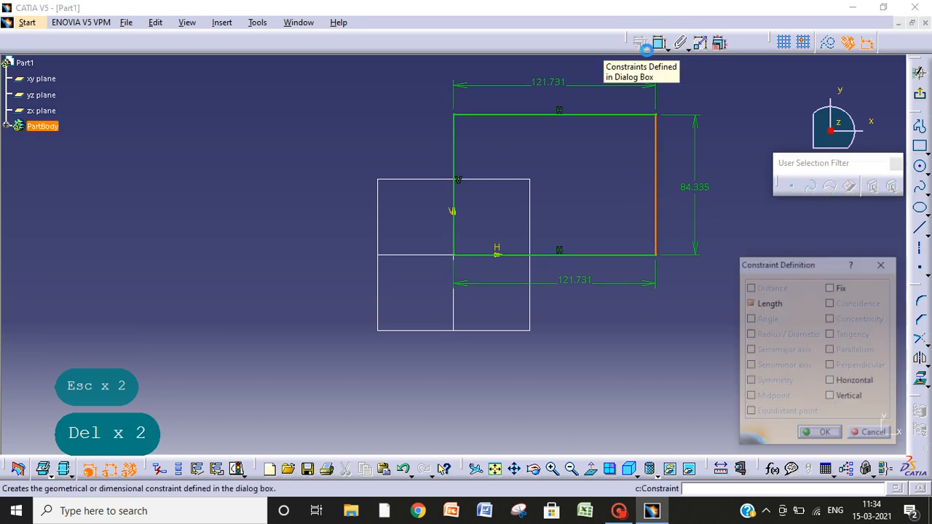
pyautogui.click(831, 381)
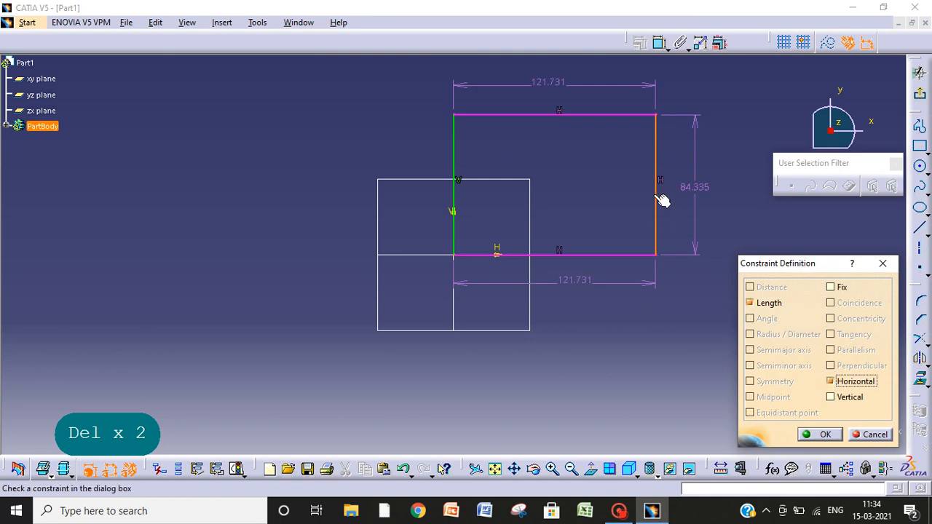
pyautogui.click(832, 397)
pyautogui.click(817, 434)
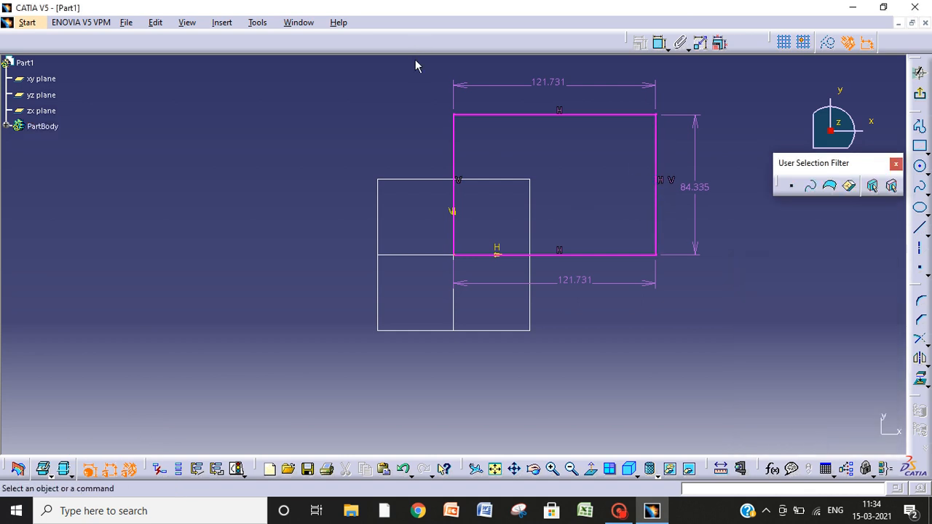
# Delete the entire two-point rectangle together with its dimensions and constraints
pyautogui.moveTo(416, 65)
pyautogui.mouseDown()
pyautogui.moveTo(604, 134)
pyautogui.moveTo(734, 308)
pyautogui.mouseUp()
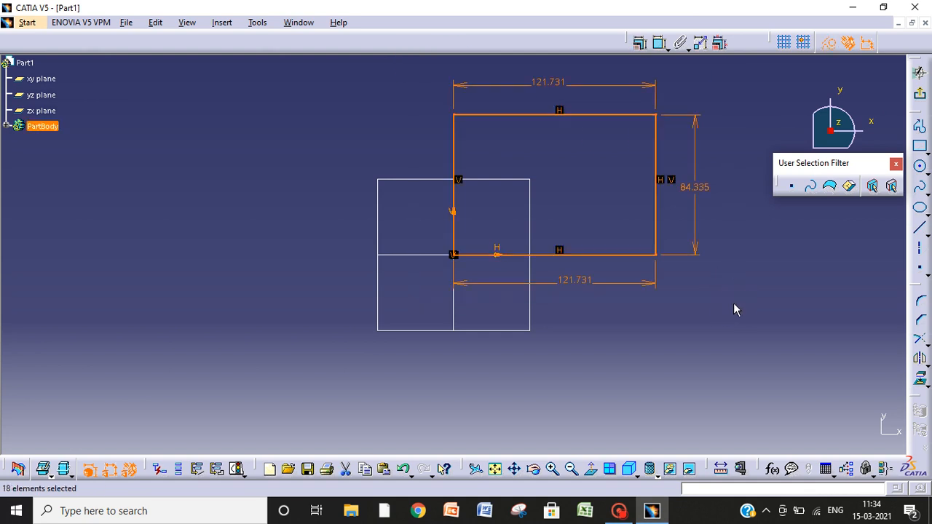
pyautogui.press('Delete')
pyautogui.press('Delete')
pyautogui.press('Delete')
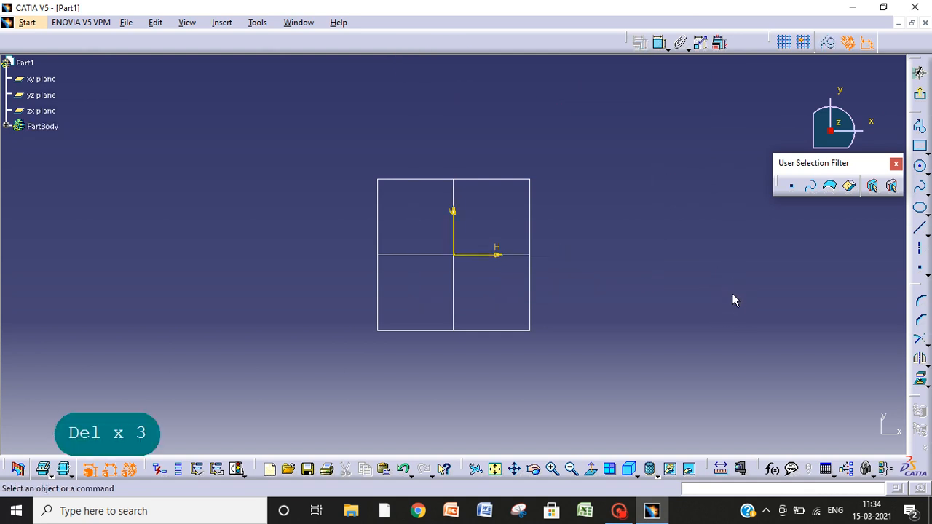
# Sketch a centered rectangle about 190 mm wide and 27 mm high, with its center at the origin
pyautogui.click(922, 147)
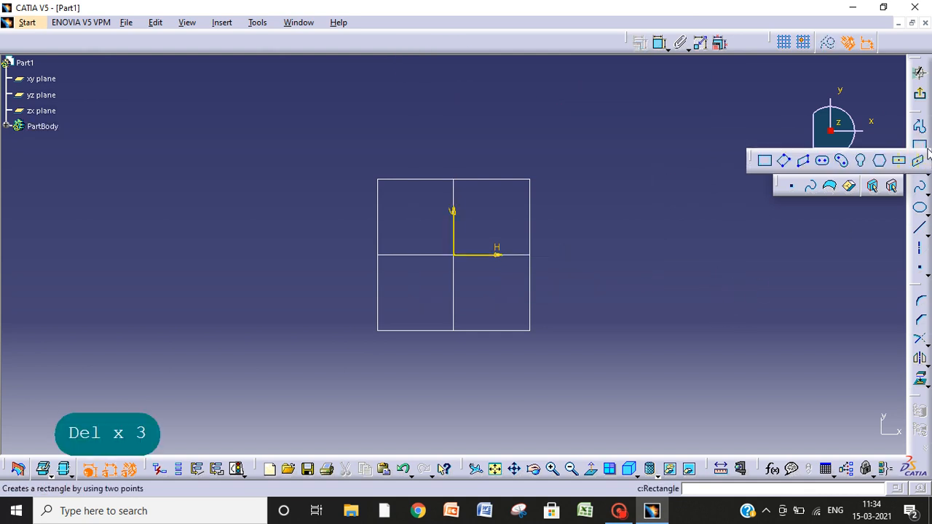
pyautogui.click(900, 161)
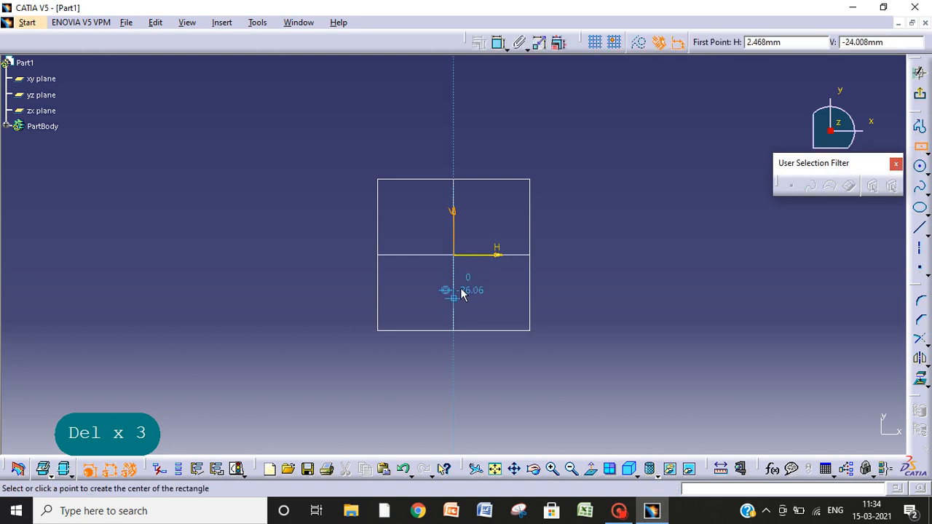
pyautogui.click(456, 256)
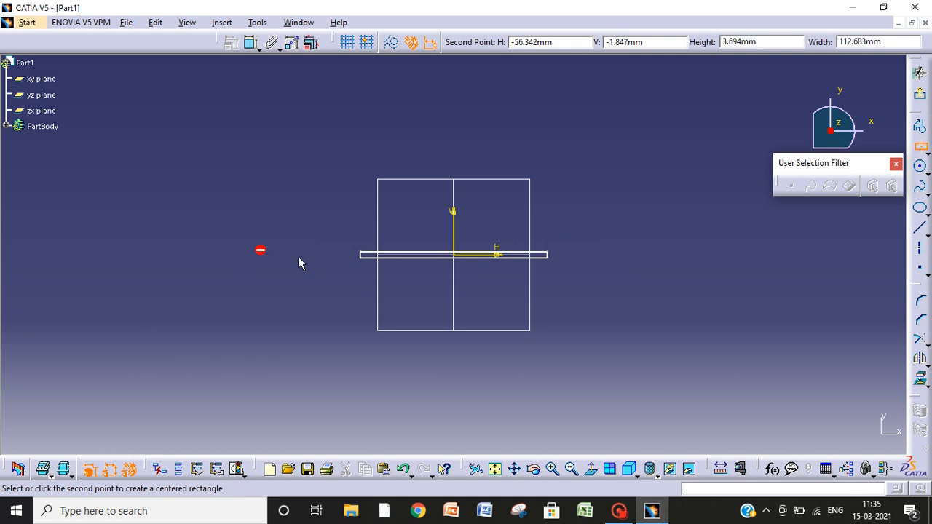
pyautogui.click(612, 278)
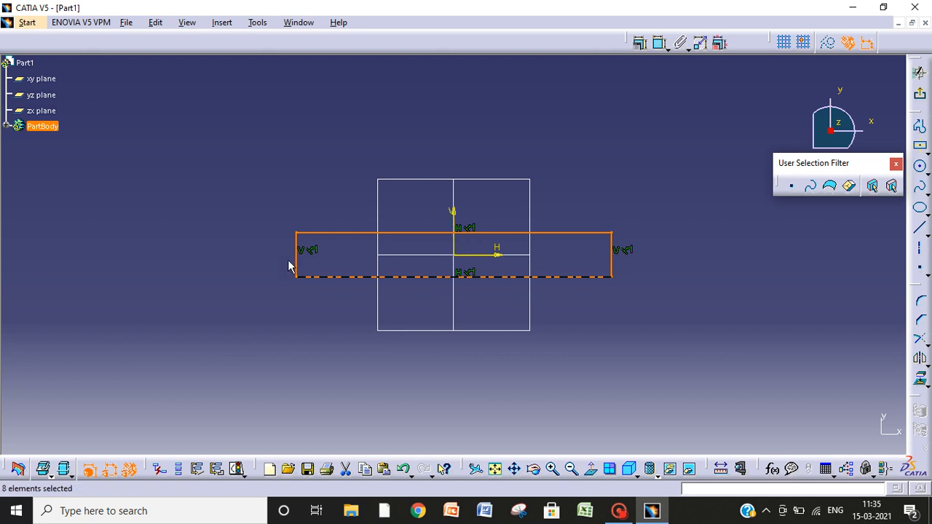
pyautogui.click(468, 356)
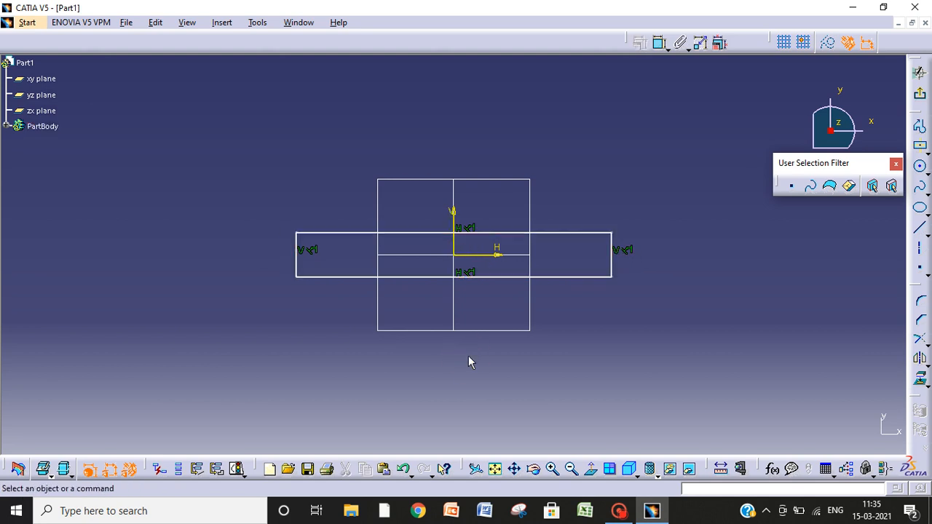
# Dimension the lengths of the centered rectangle's upper and right sides, placing both dimensions outside it
pyautogui.click(659, 42)
pyautogui.click(550, 233)
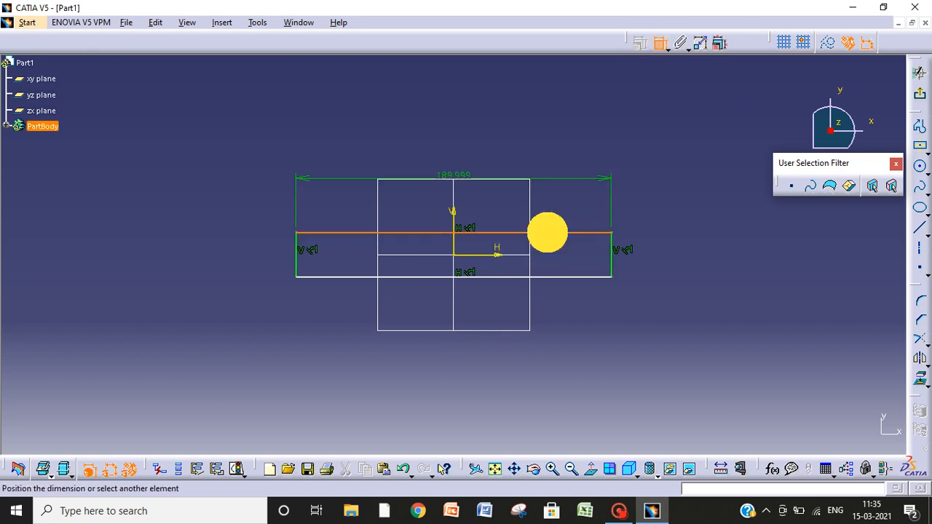
pyautogui.click(470, 150)
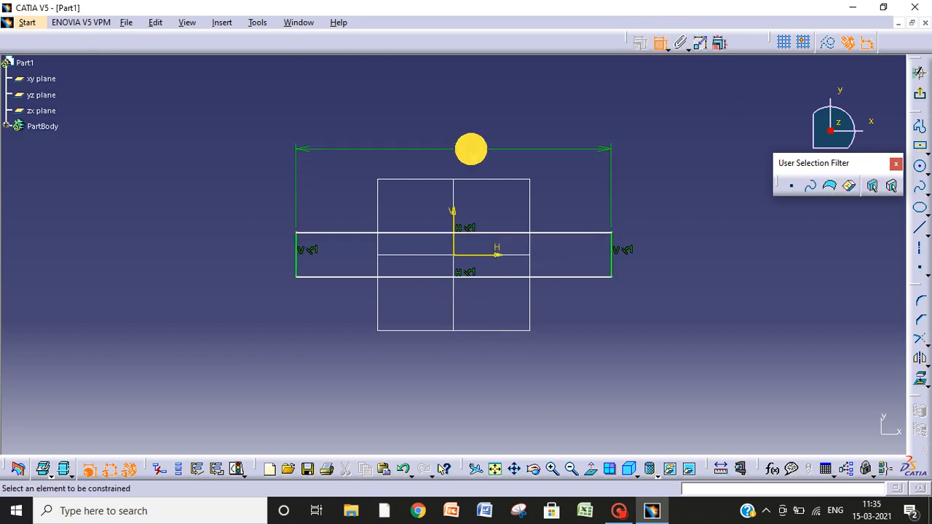
pyautogui.click(612, 259)
pyautogui.click(648, 257)
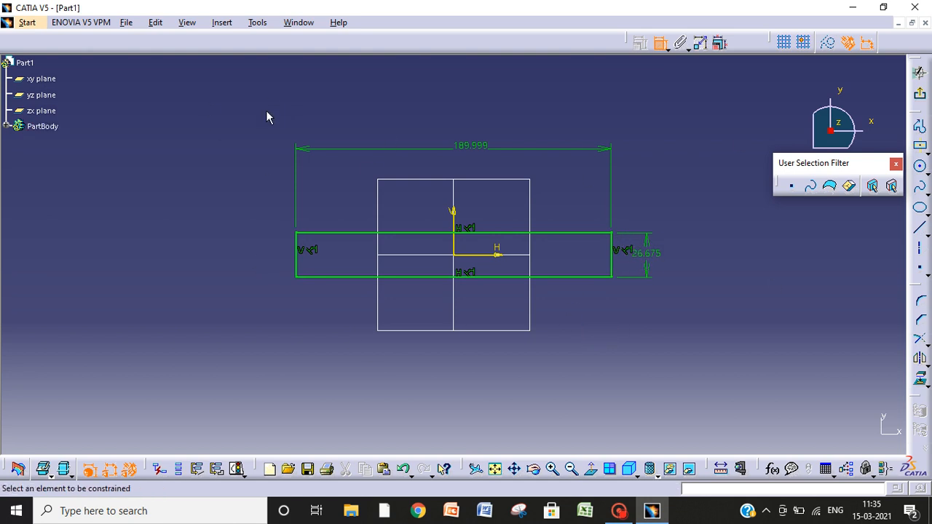
pyautogui.press('Escape')
pyautogui.press('Escape')
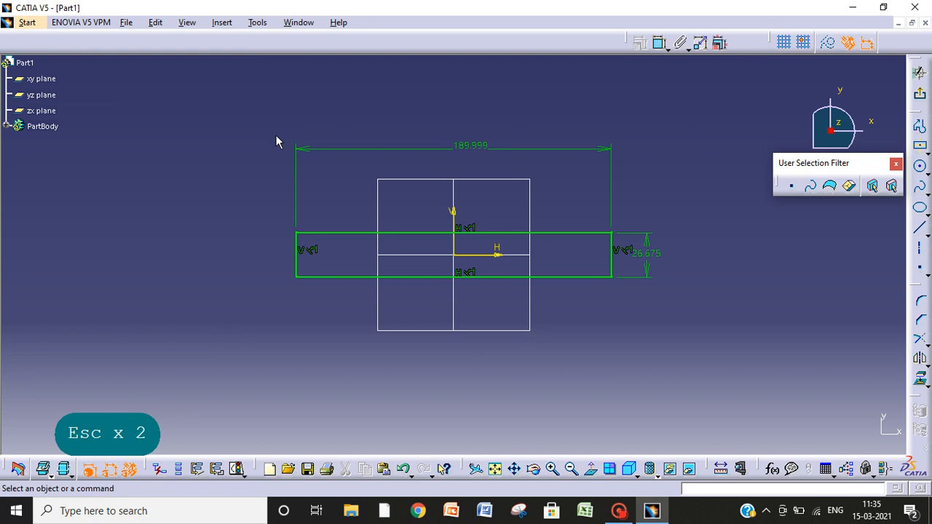
# Delete the entire centered rectangle with its dimensions
pyautogui.moveTo(274, 127)
pyautogui.mouseDown()
pyautogui.moveTo(718, 353)
pyautogui.moveTo(702, 351)
pyautogui.mouseUp()
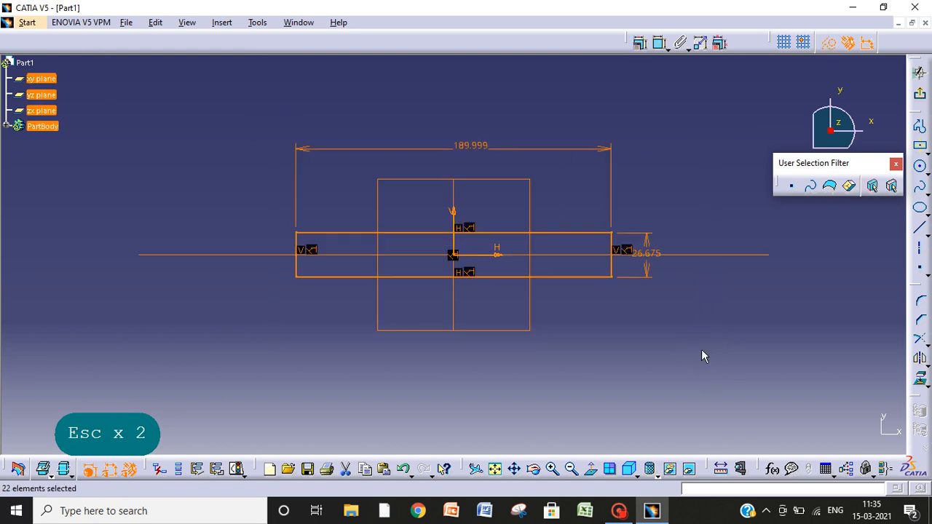
pyautogui.press('Delete')
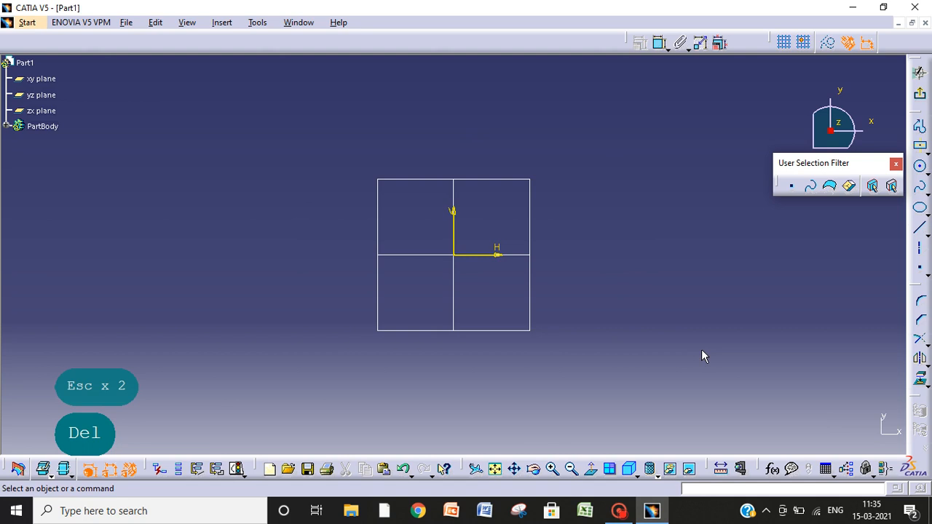
# Sketch an oriented rectangle from the origin with a vertical first side about 72 mm long, extending about 139 mm to the right
pyautogui.click(926, 150)
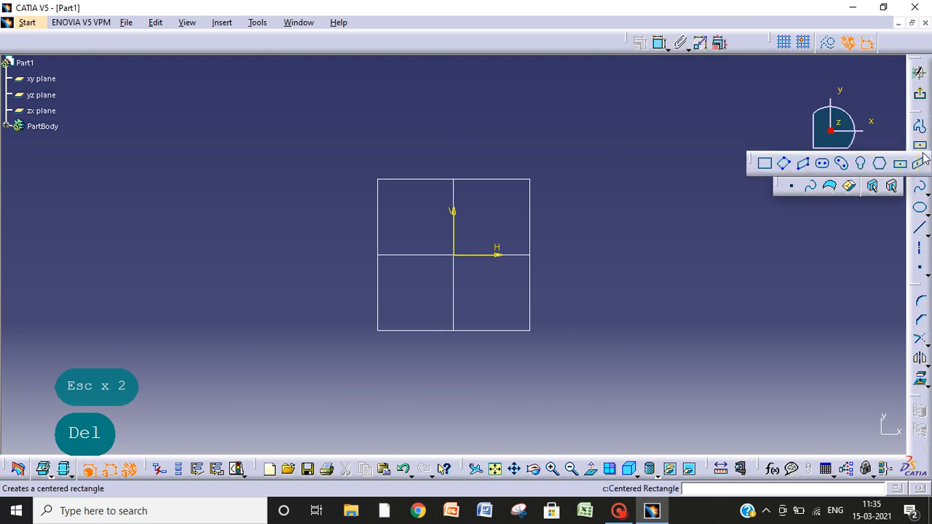
pyautogui.click(786, 165)
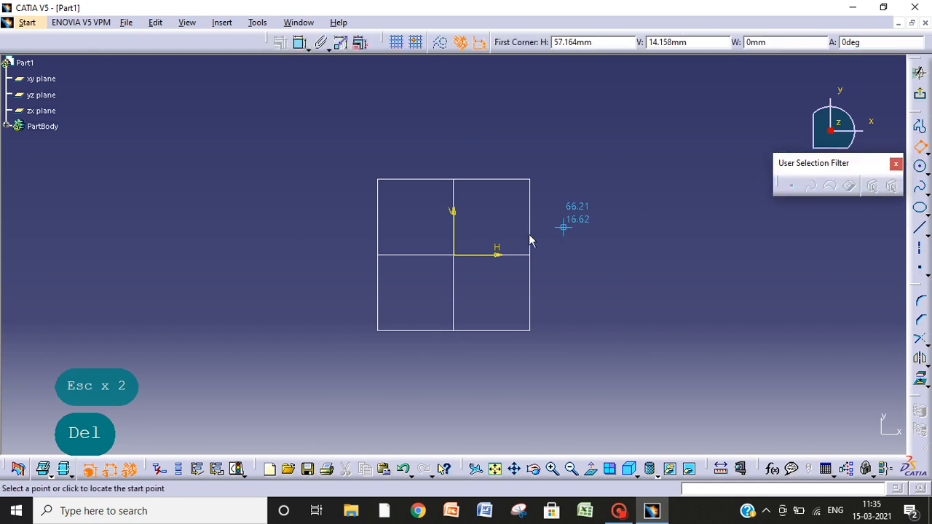
pyautogui.click(454, 255)
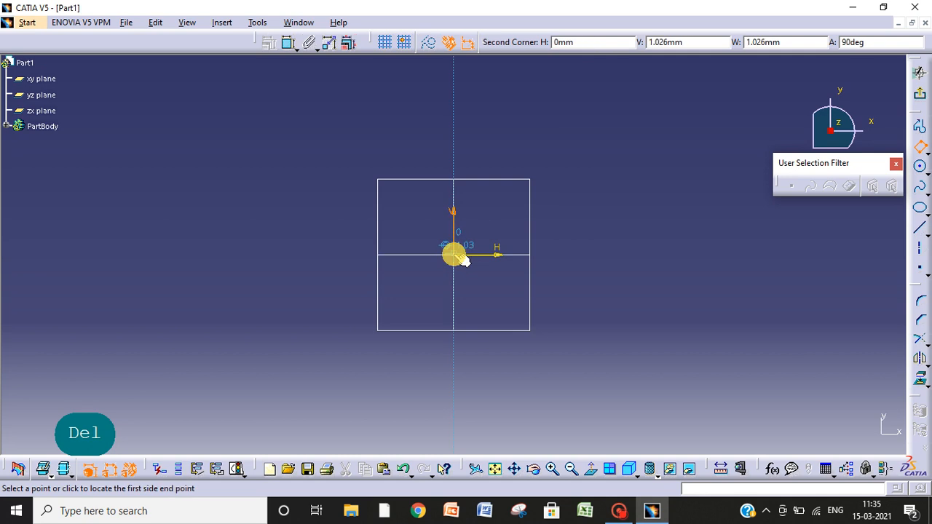
pyautogui.click(454, 135)
pyautogui.click(685, 137)
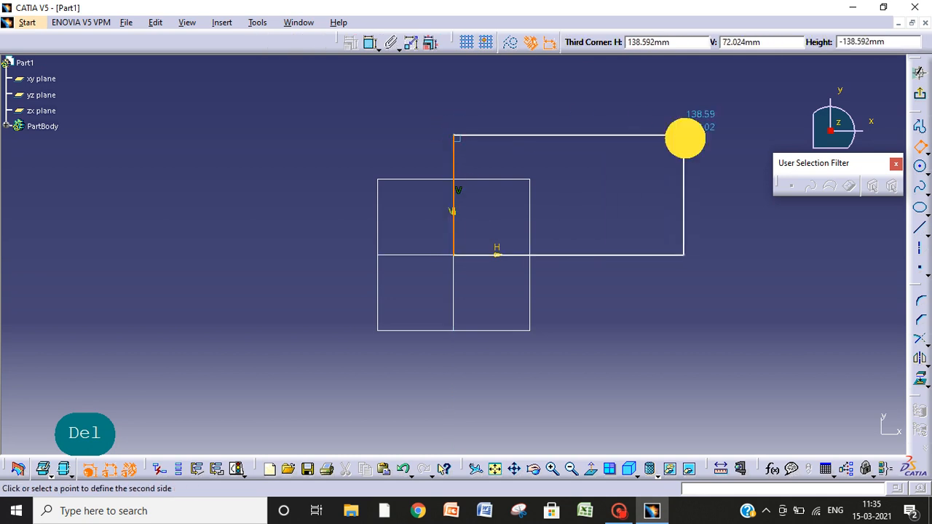
pyautogui.click(656, 351)
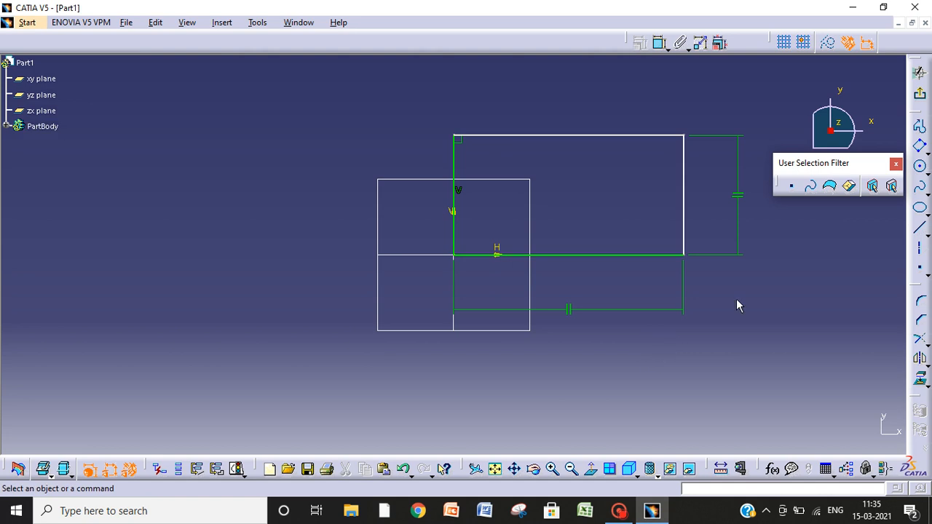
# Sketch a parallelogram from the origin, with its second corner on the rectangle's upper side and third at about H 136 mm, V -21 mm
pyautogui.click(926, 149)
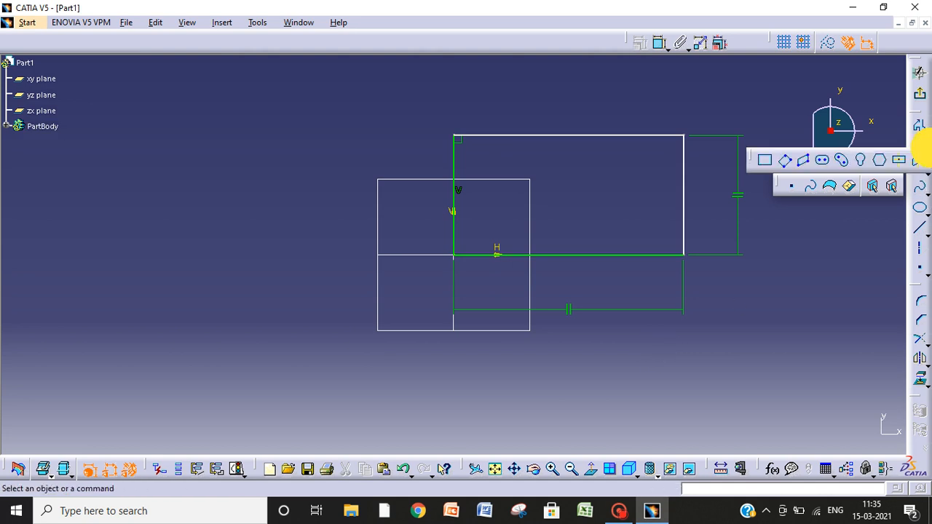
pyautogui.click(803, 162)
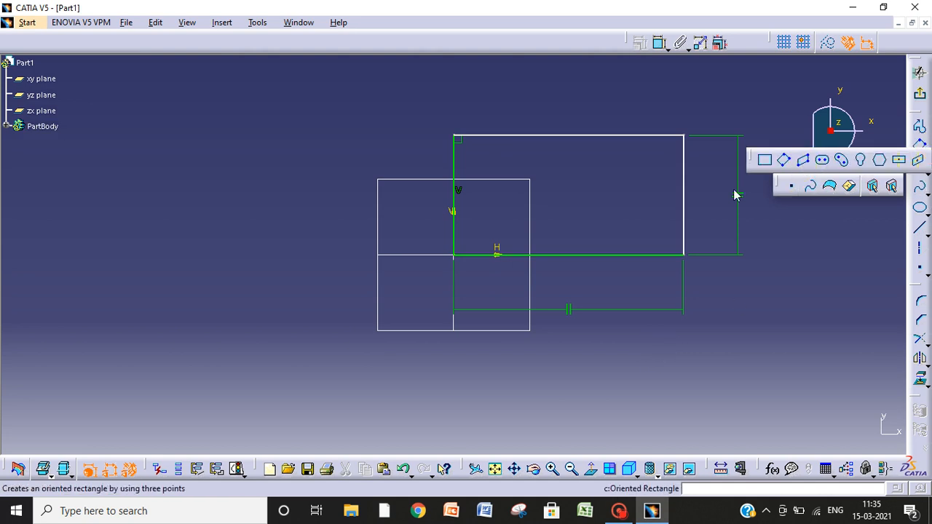
pyautogui.click(457, 255)
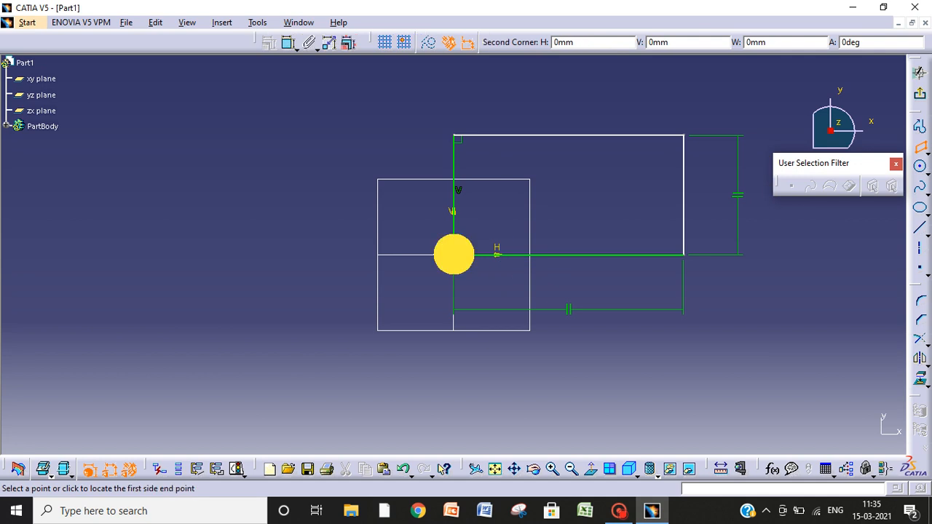
pyautogui.click(518, 134)
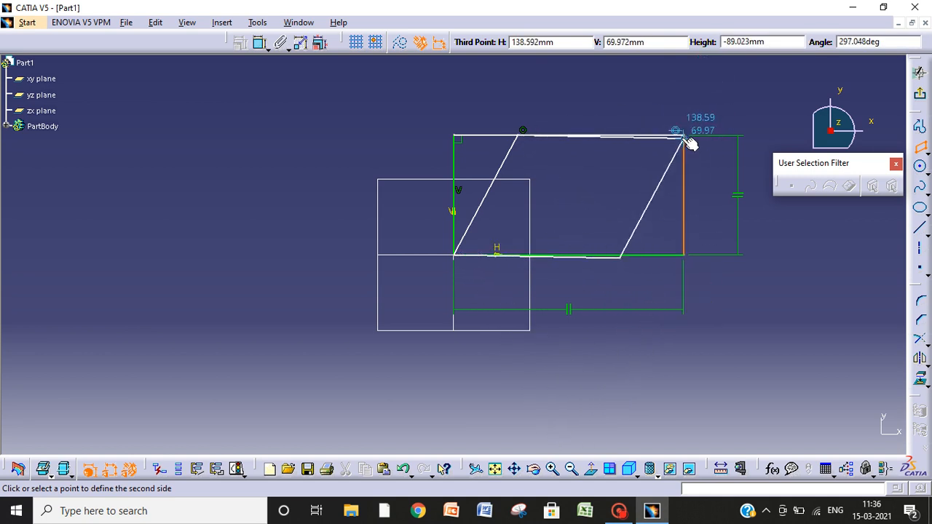
pyautogui.click(681, 290)
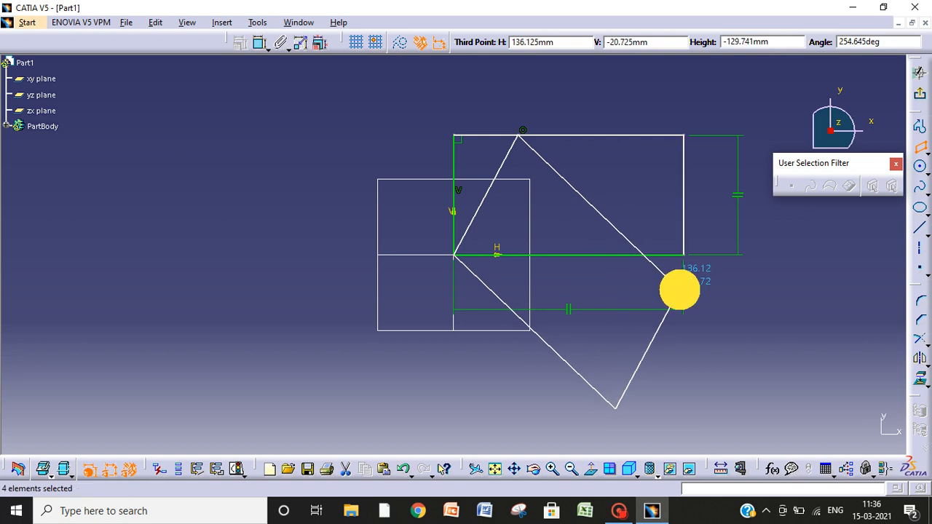
pyautogui.click(749, 296)
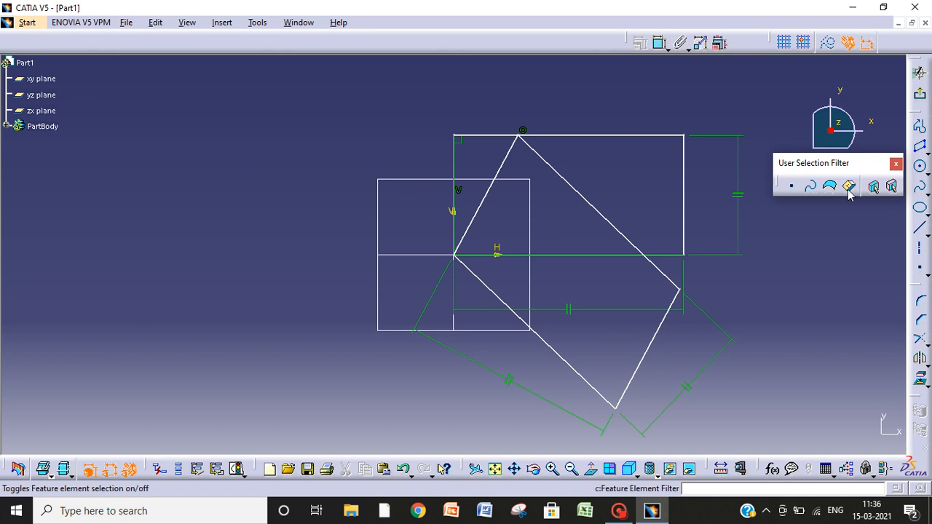
# Delete the oriented rectangle and the parallelogram together with their constraints
pyautogui.moveTo(406, 99)
pyautogui.mouseDown()
pyautogui.moveTo(728, 457)
pyautogui.moveTo(757, 441)
pyautogui.mouseUp()
pyautogui.press('Delete')
pyautogui.press('Delete')
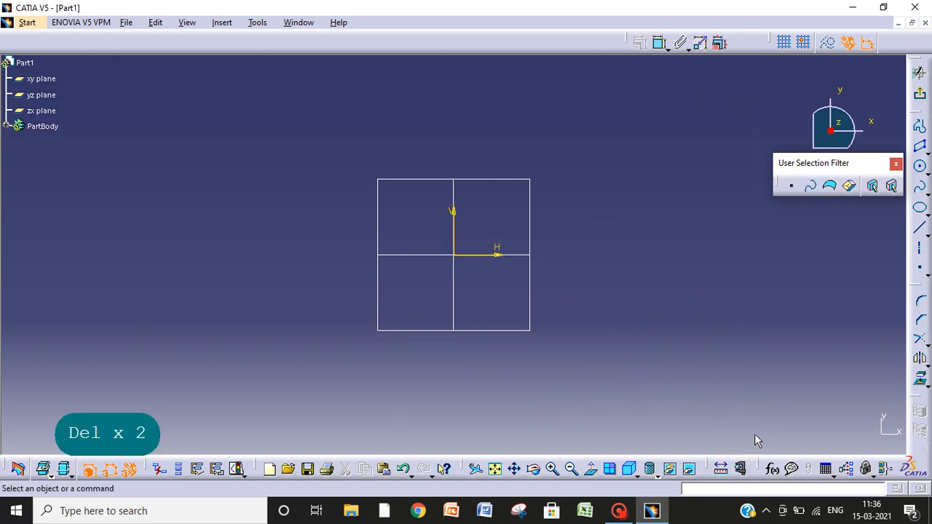
# Sketch a horizontal elongated hole from the origin, with centres about 106.5 mm apart along the H axis and a radius of about 36 mm
pyautogui.click(926, 148)
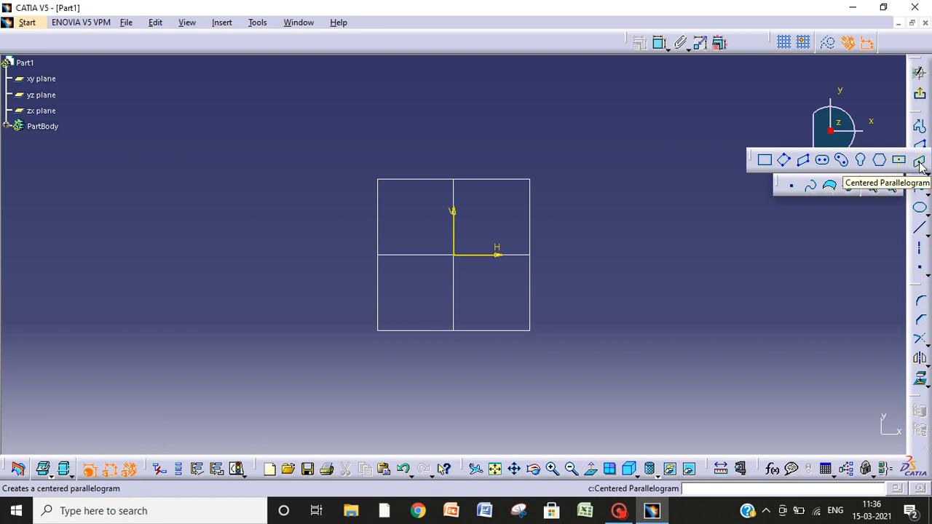
pyautogui.click(824, 161)
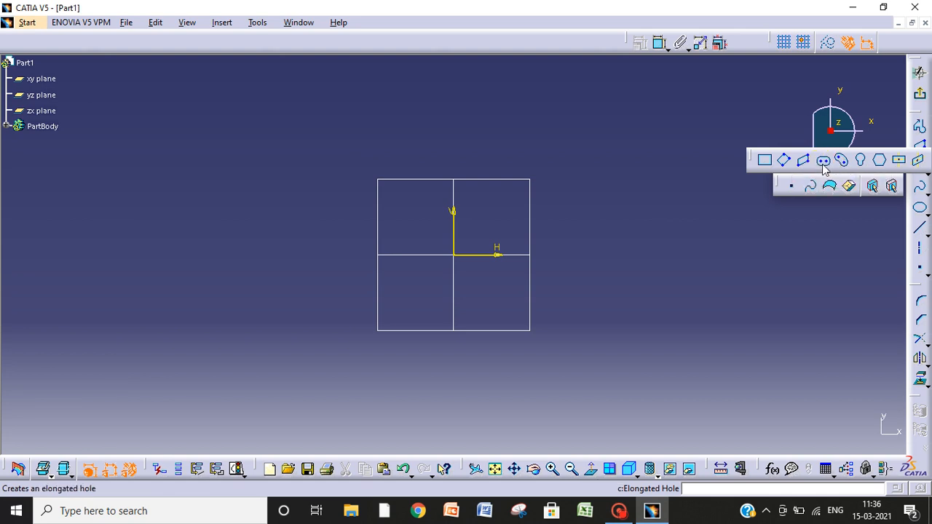
pyautogui.click(454, 256)
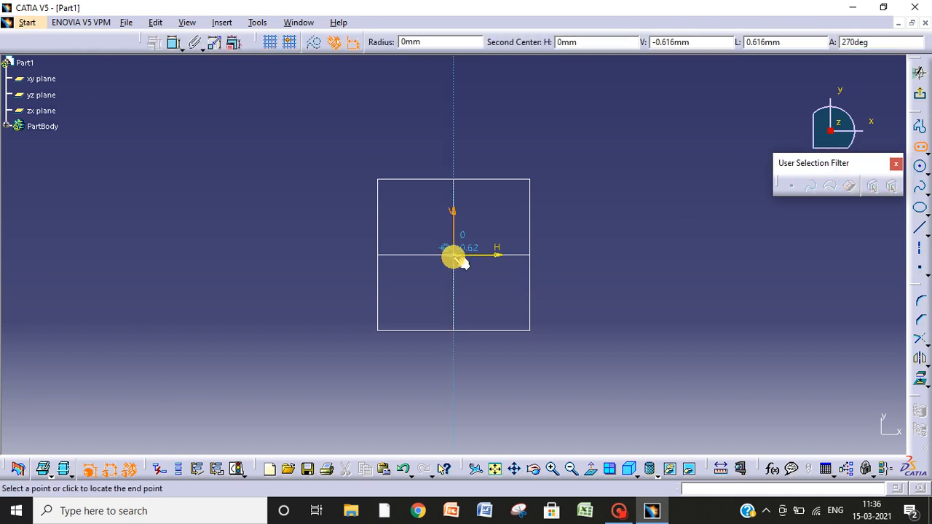
pyautogui.click(631, 256)
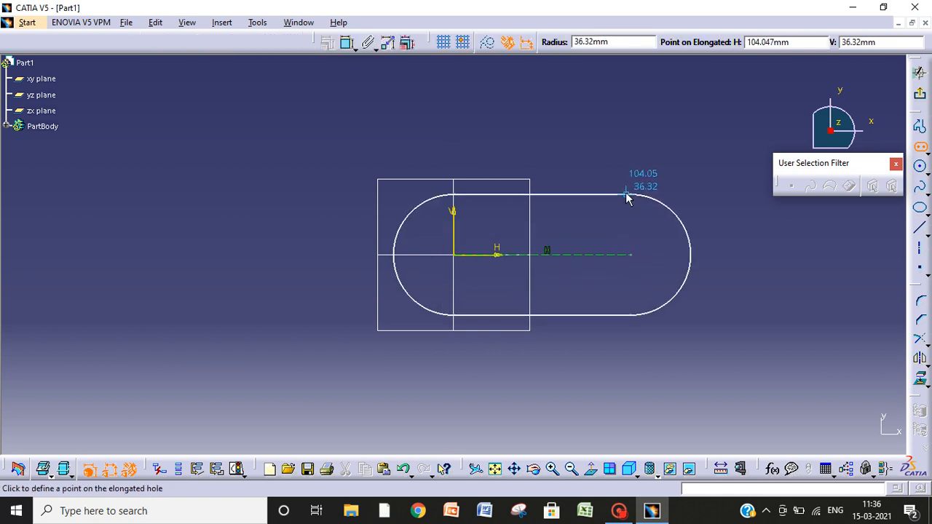
pyautogui.click(626, 195)
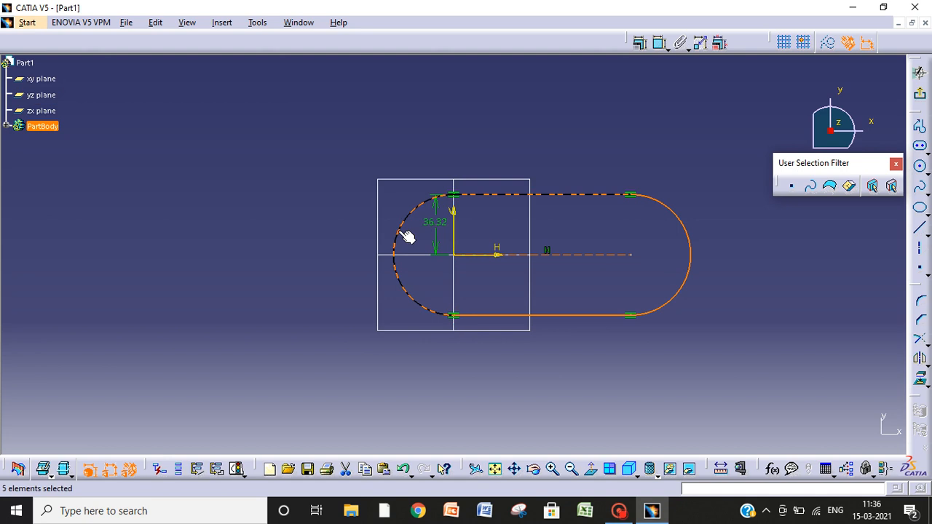
# Set the elongated hole's radius to 15 mm
pyautogui.doubleClick(437, 222)
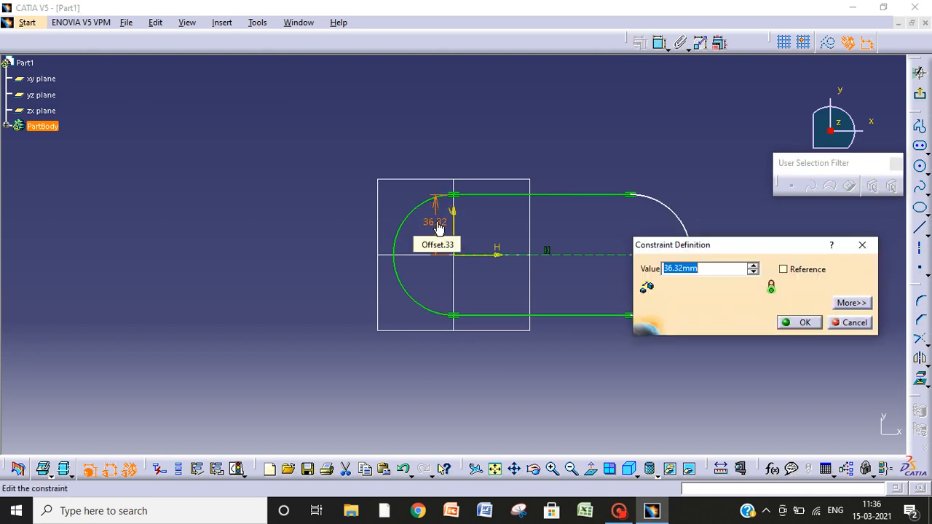
pyautogui.write('15')
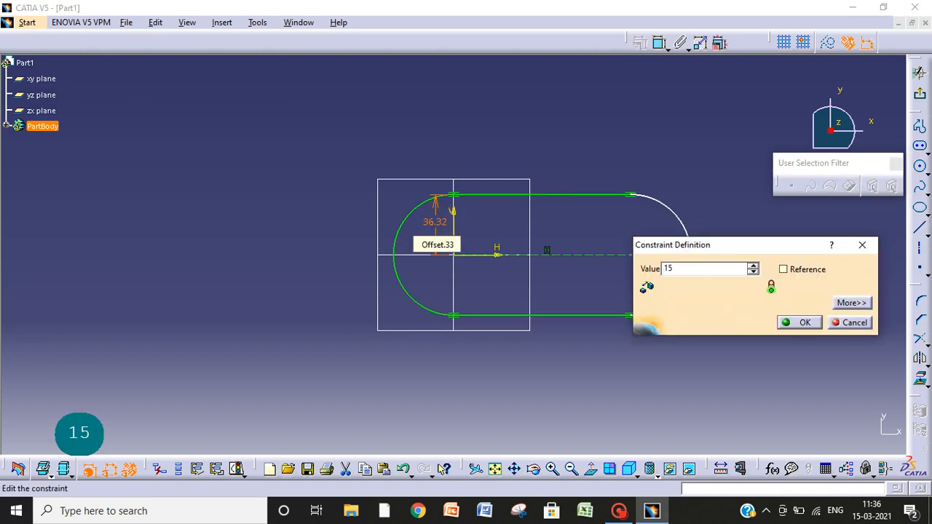
pyautogui.press('Return')
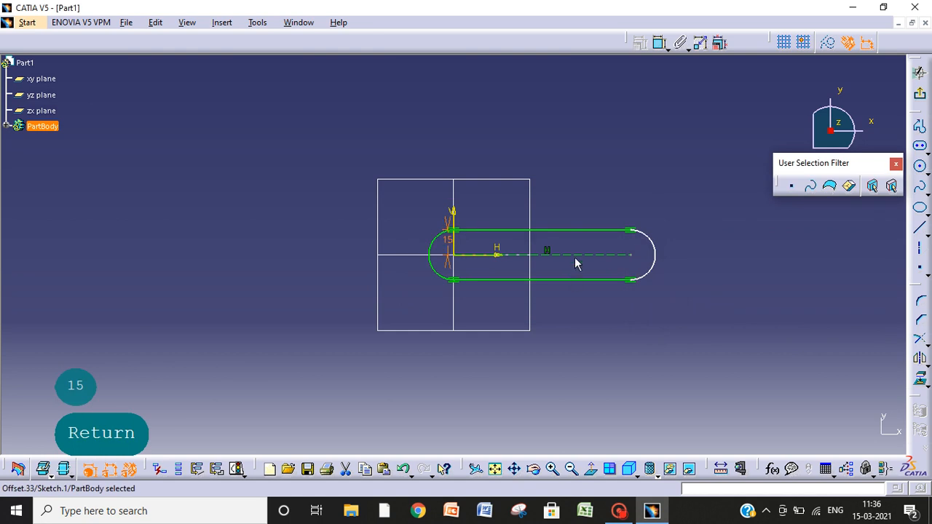
# Dimension the elongated hole's centre line below the slot and set its length to 50 mm
pyautogui.click(660, 43)
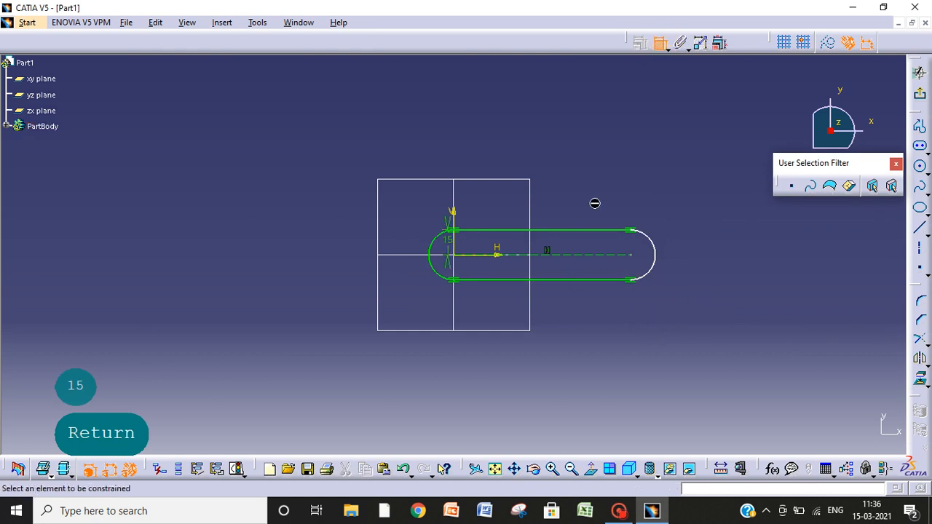
pyautogui.click(572, 255)
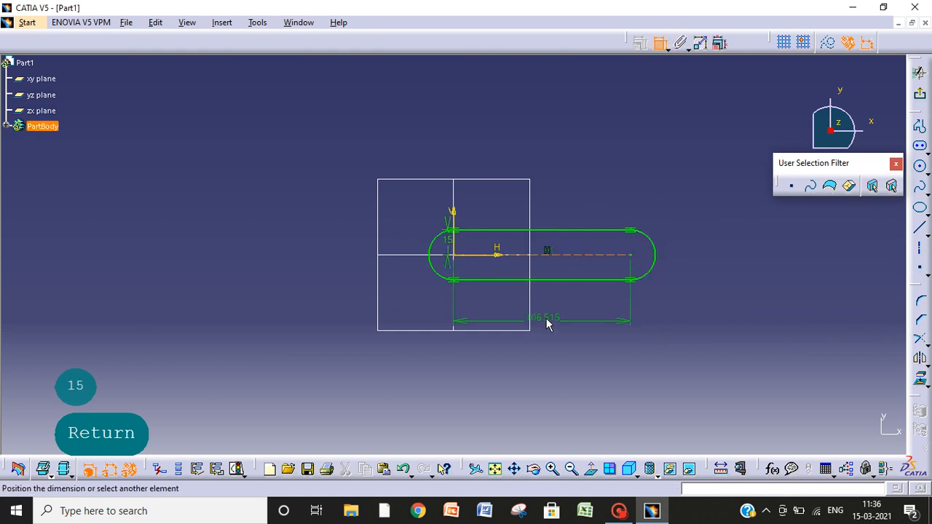
pyautogui.click(552, 313)
pyautogui.doubleClick(552, 312)
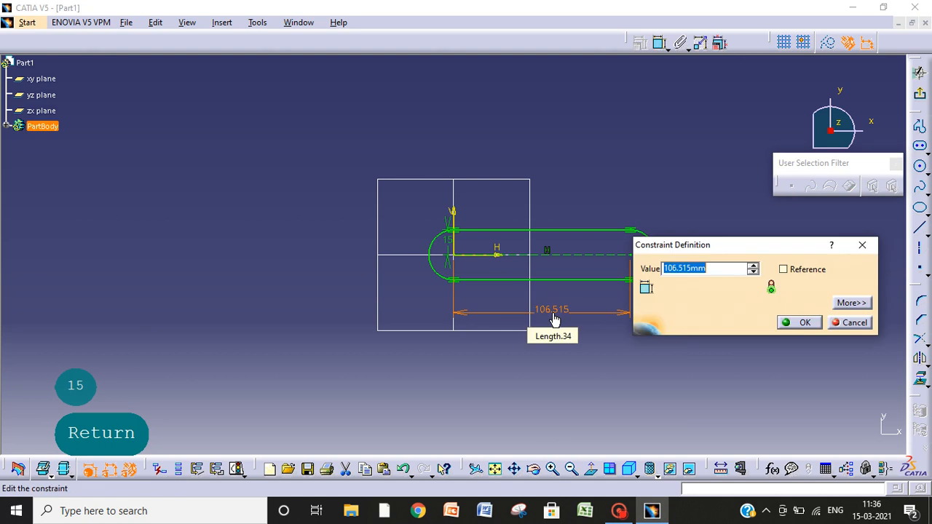
pyautogui.write('50')
pyautogui.press('Return')
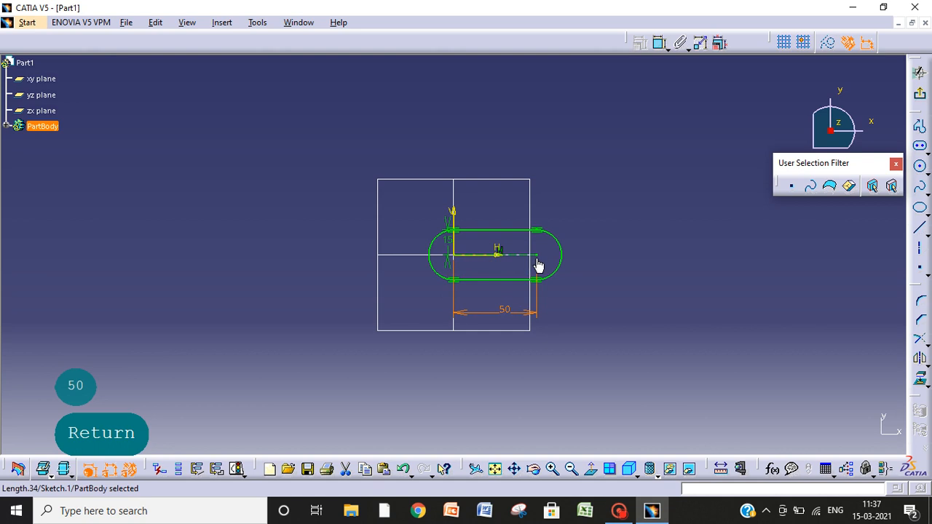
# Delete the entire elongated hole with its dimensions
pyautogui.click(402, 191)
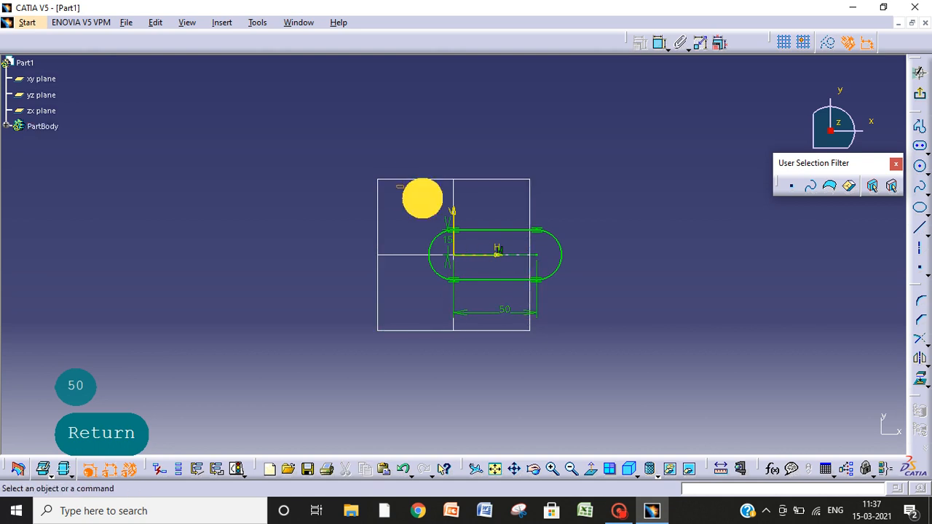
pyautogui.moveTo(423, 198); pyautogui.dragTo(665, 352)
pyautogui.press('Delete')
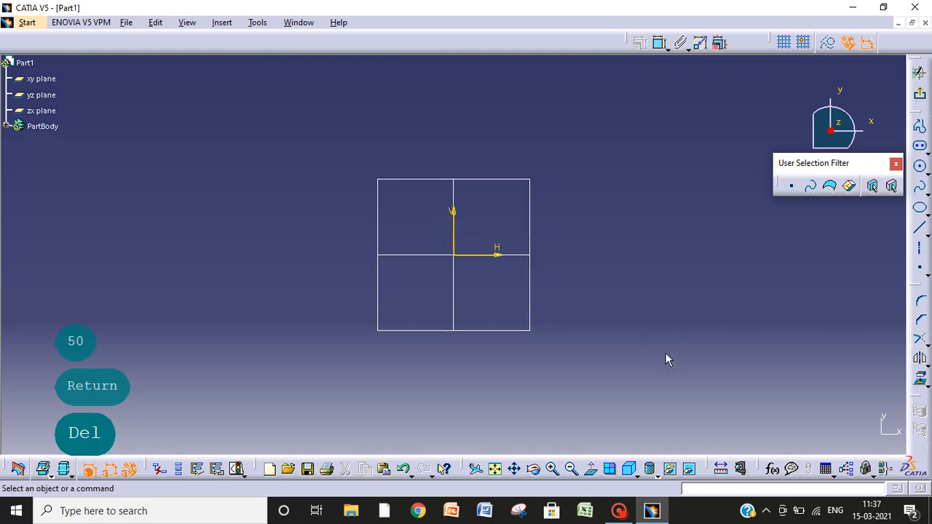
# Sketch a semicircular cylindrical elongated hole centred on the H axis left of the origin, with centreline radius about 99 mm and end radius about 18 mm
pyautogui.click(929, 151)
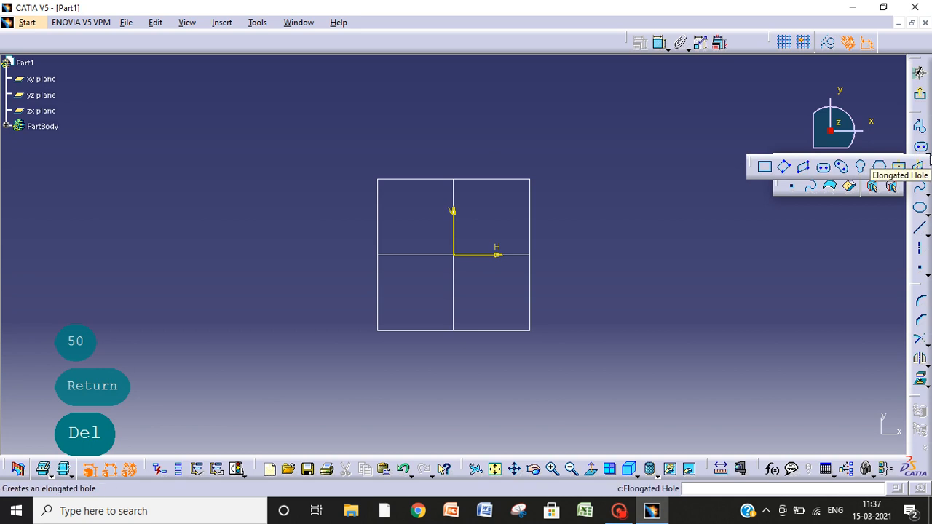
pyautogui.click(843, 170)
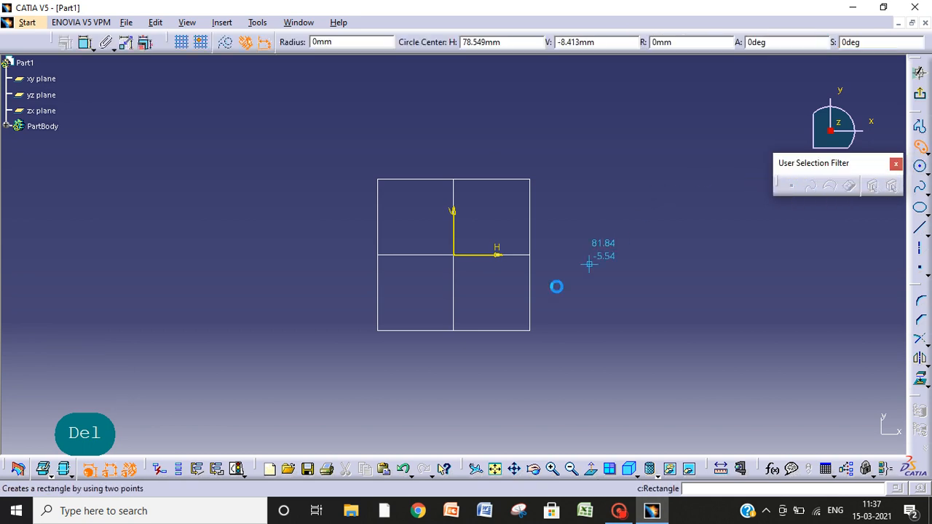
pyautogui.click(369, 255)
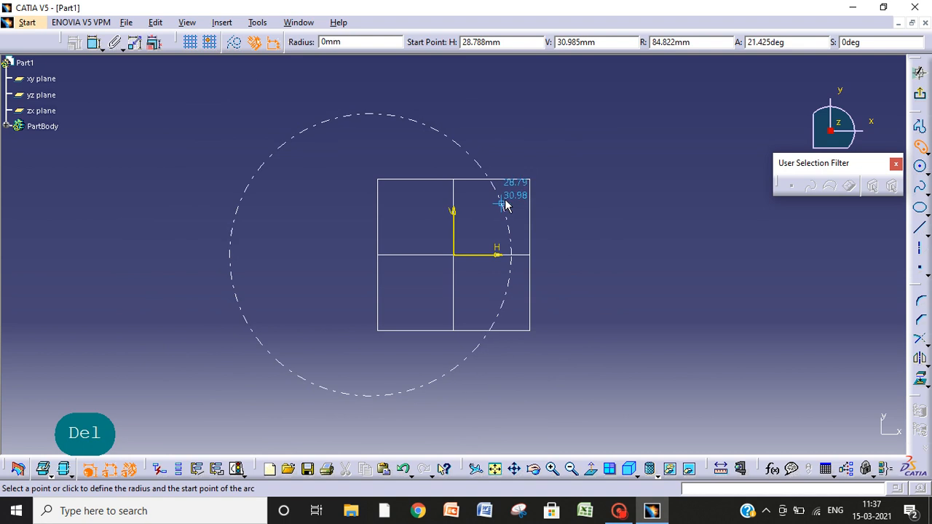
pyautogui.click(536, 255)
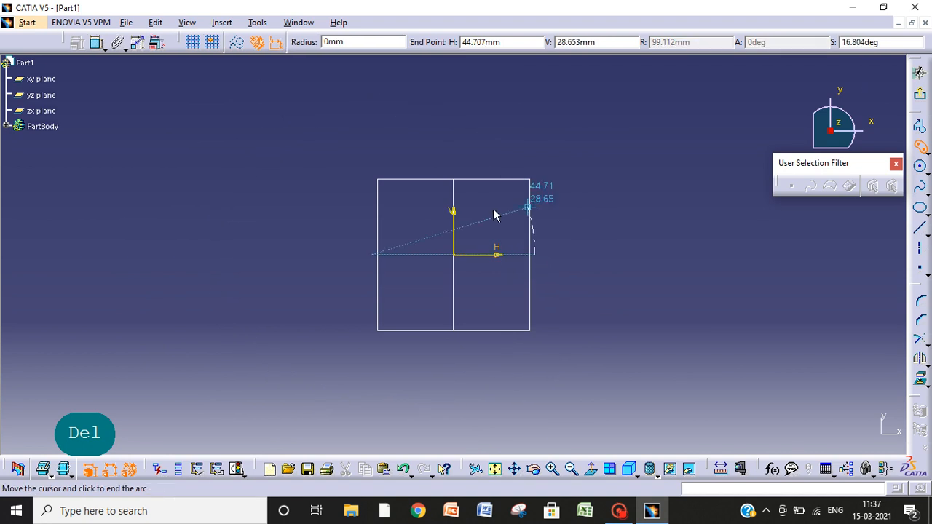
pyautogui.click(313, 256)
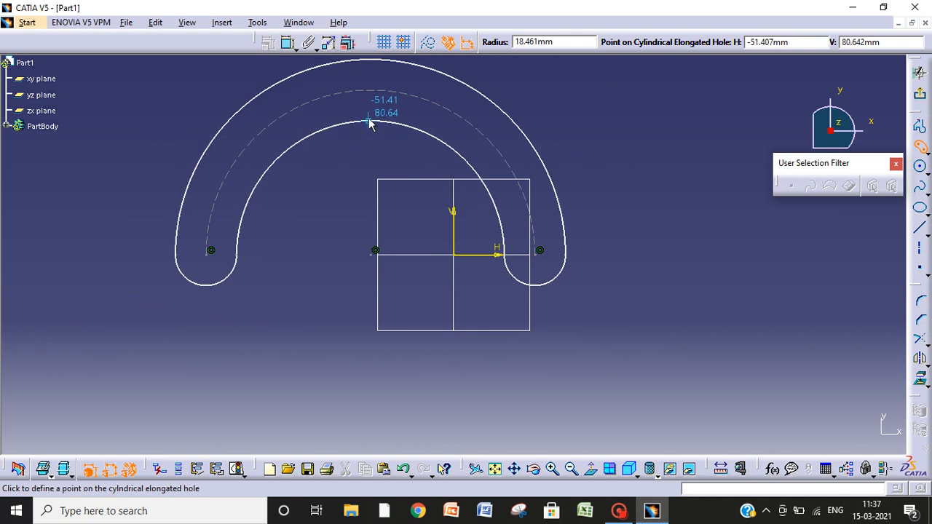
pyautogui.click(369, 124)
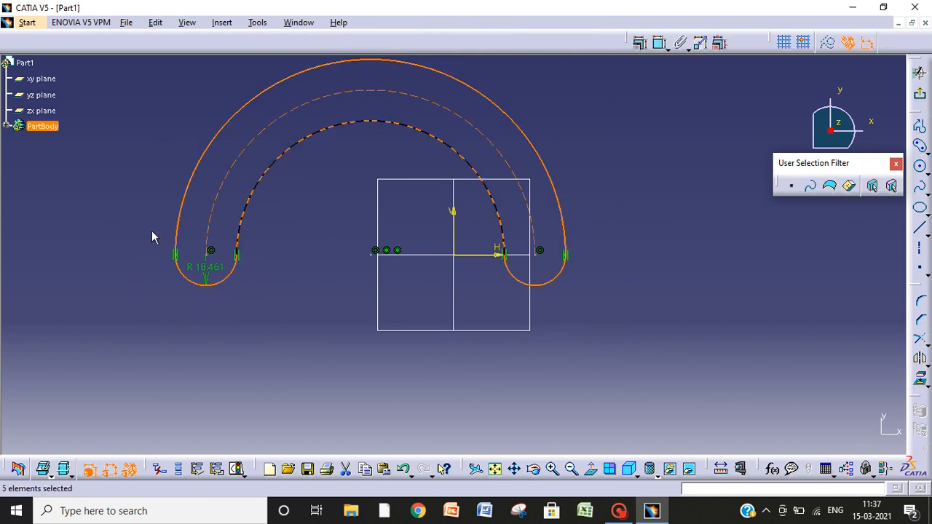
pyautogui.click(281, 308)
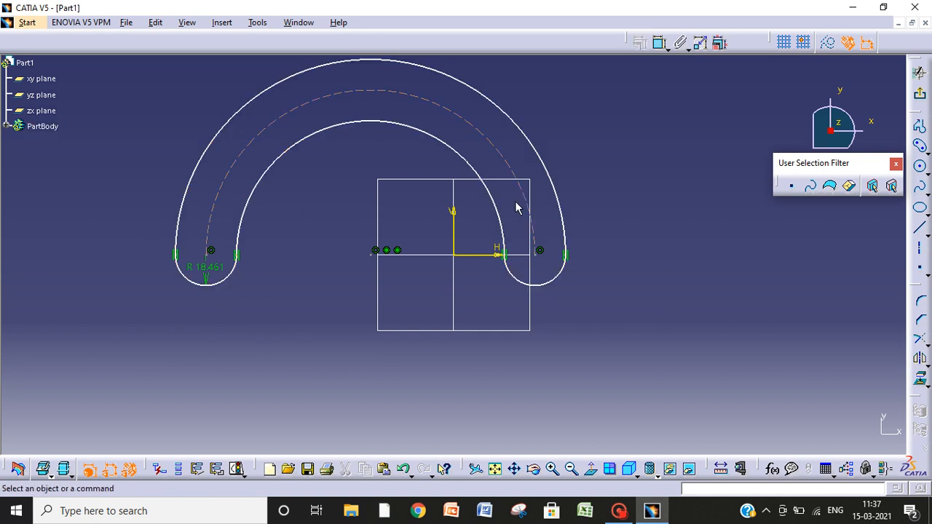
# Constrain the two end centre points of the cylindrical elongated hole to be symmetric about the V axis
pyautogui.click(540, 251)
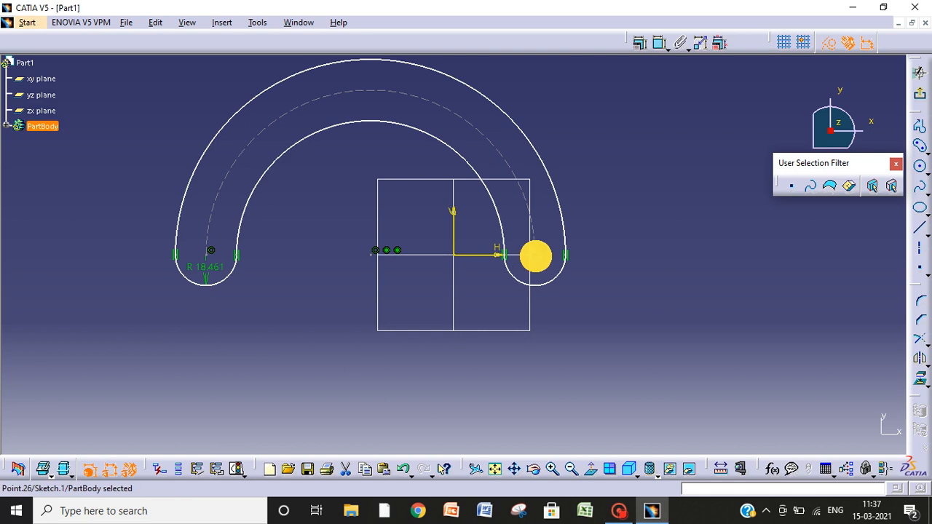
pyautogui.keyDown('ctrl'); pyautogui.click(211, 252); pyautogui.keyUp('ctrl')
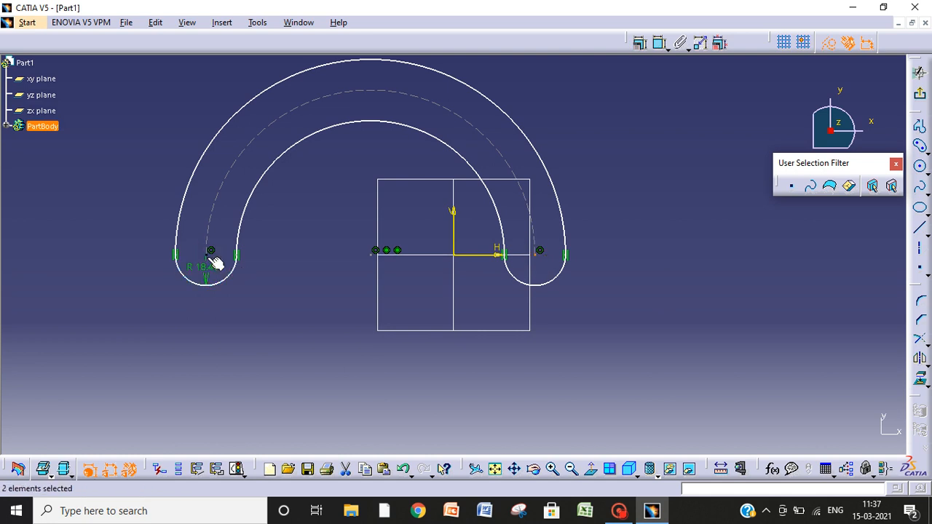
pyautogui.keyDown('ctrl'); pyautogui.click(454, 235); pyautogui.keyUp('ctrl')
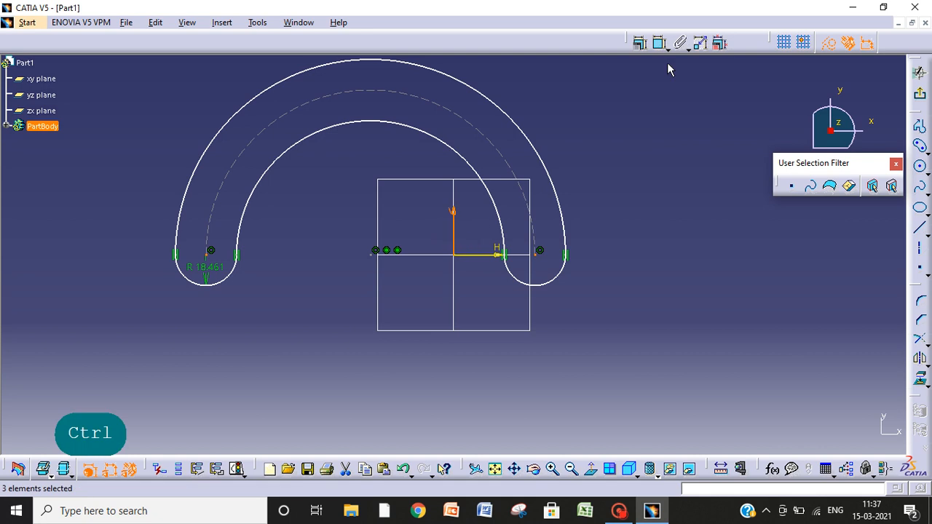
pyautogui.click(640, 44)
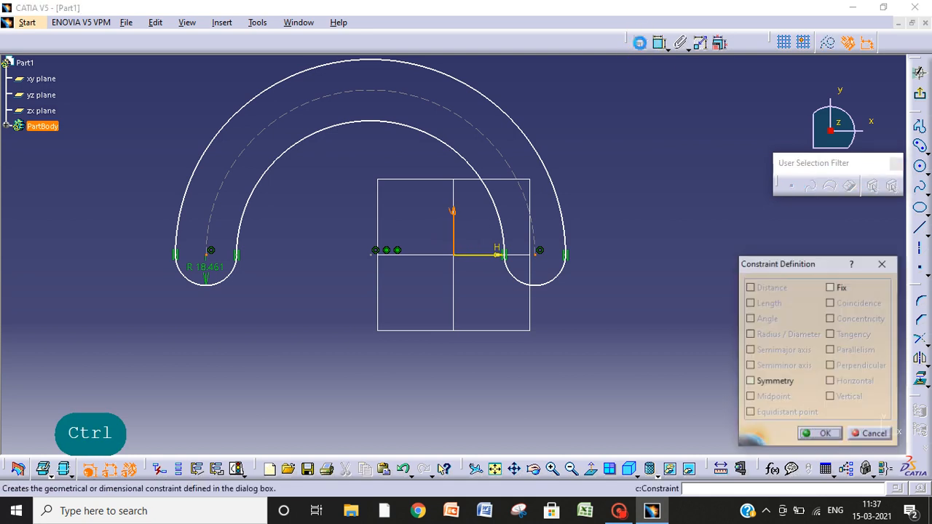
pyautogui.click(773, 386)
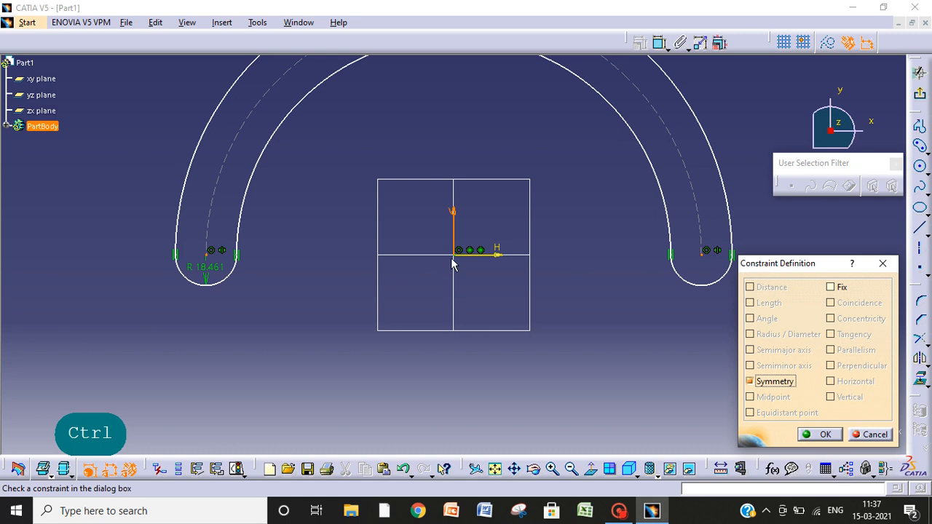
pyautogui.click(820, 434)
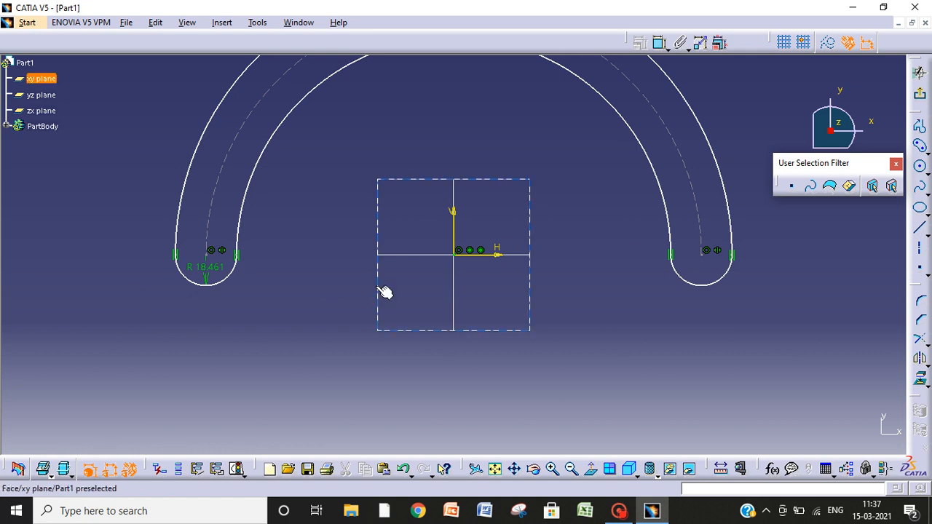
# Delete the entire cylindrical elongated hole with its constraints
pyautogui.click(495, 469)
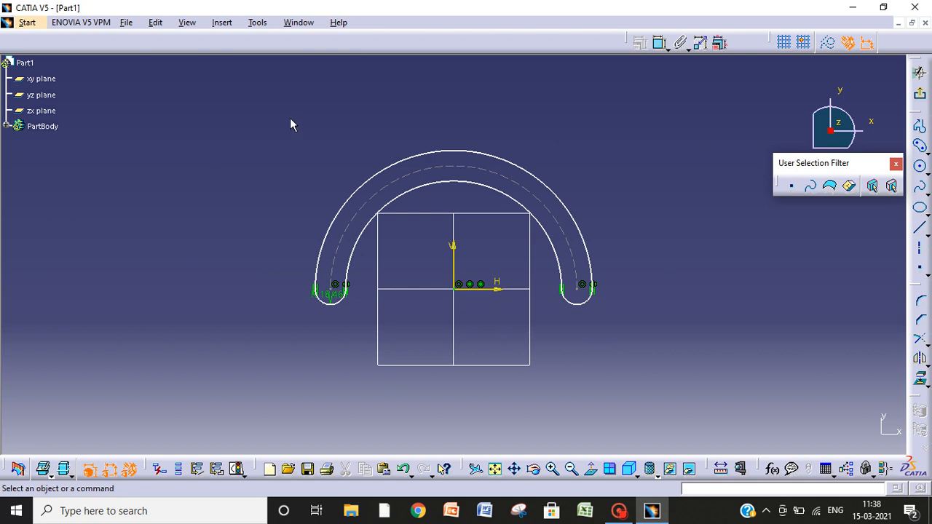
pyautogui.moveTo(290, 124)
pyautogui.mouseDown()
pyautogui.moveTo(358, 237)
pyautogui.moveTo(616, 353)
pyautogui.mouseUp()
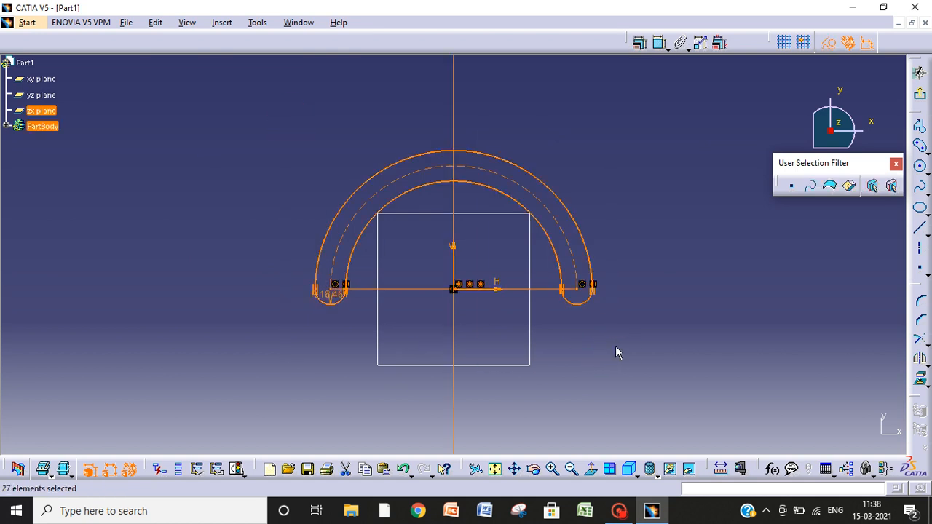
pyautogui.press('Delete')
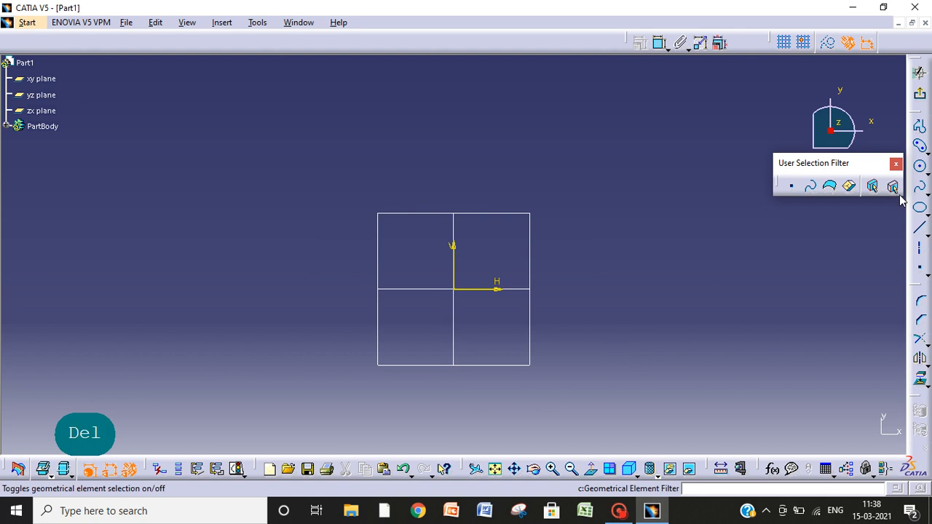
pyautogui.click(928, 172)
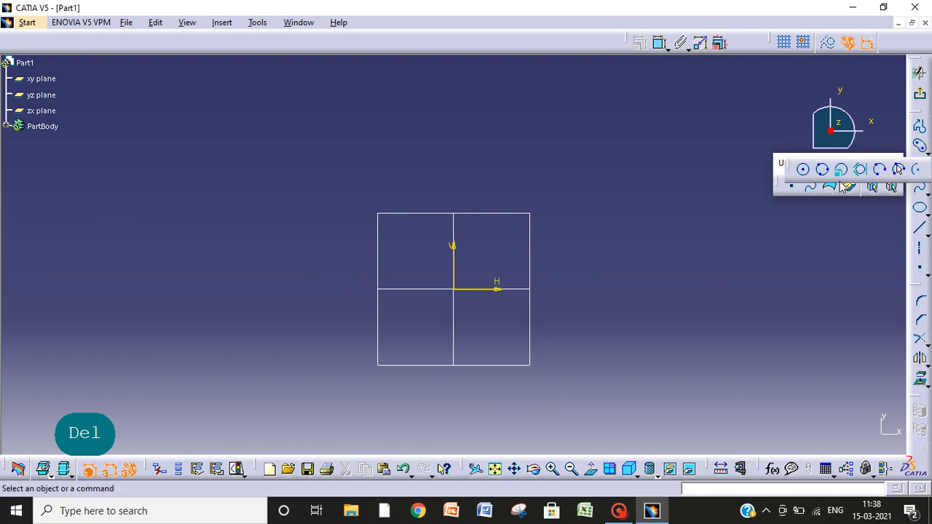
pyautogui.click(922, 147)
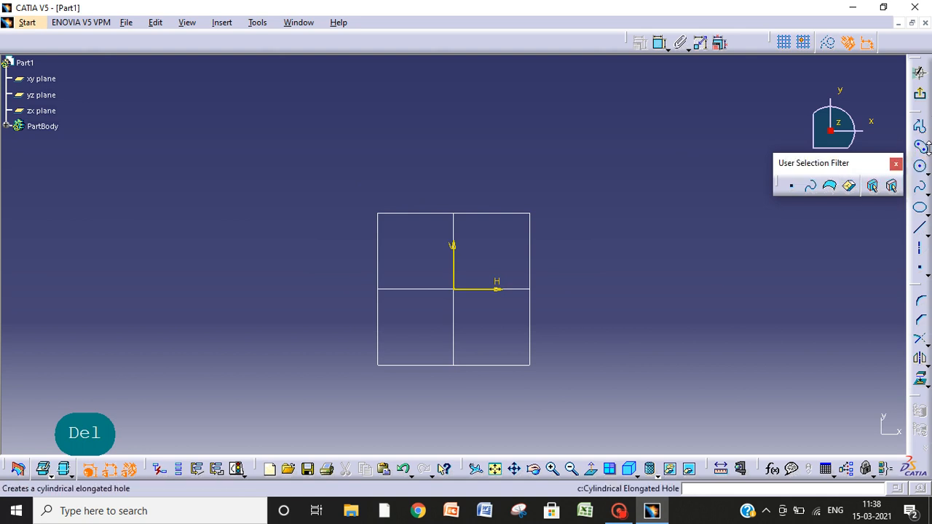
pyautogui.click(928, 149)
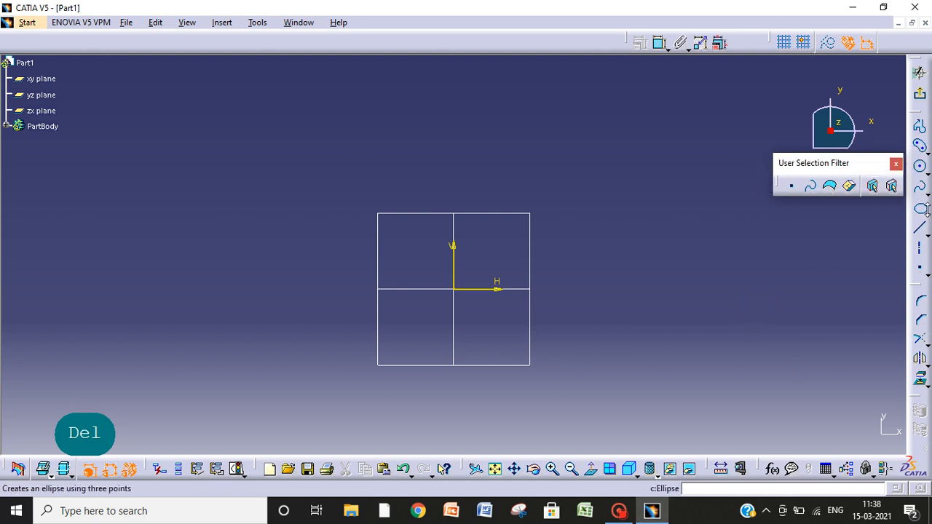
# Sketch a narrow S-shaped looping spline that starts and ends on the H axis about 37 mm from the origin
pyautogui.click(916, 188)
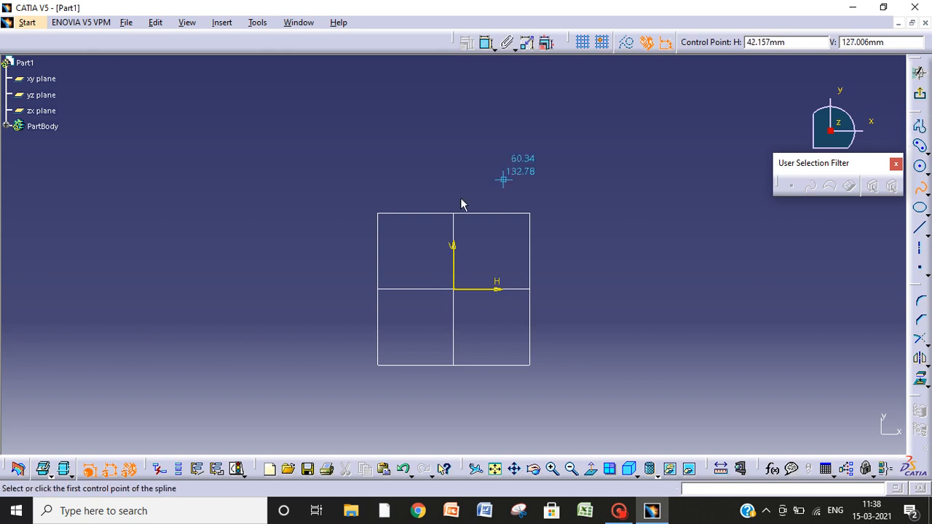
pyautogui.click(485, 289)
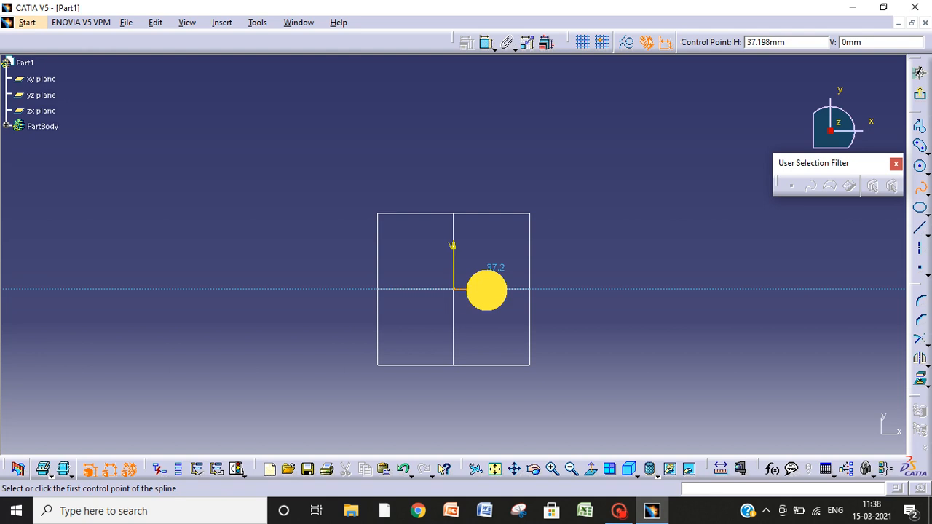
pyautogui.click(643, 272)
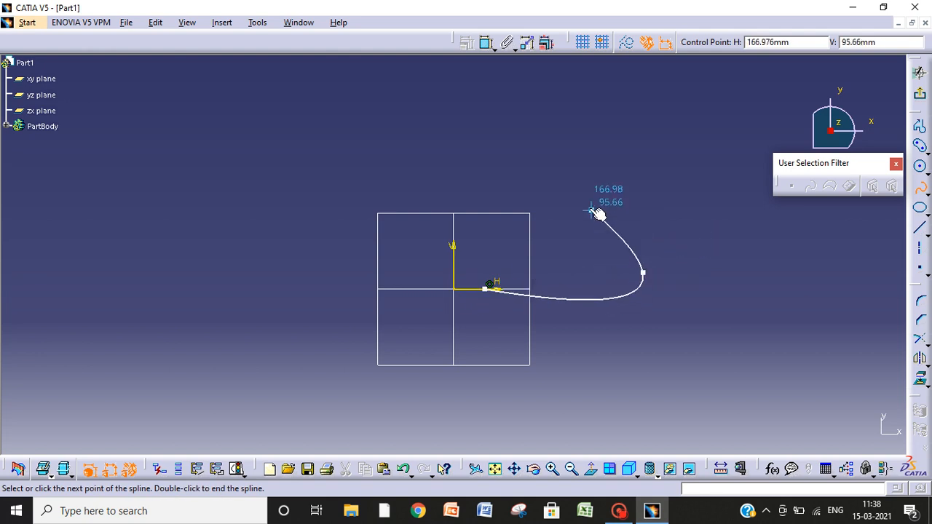
pyautogui.click(547, 183)
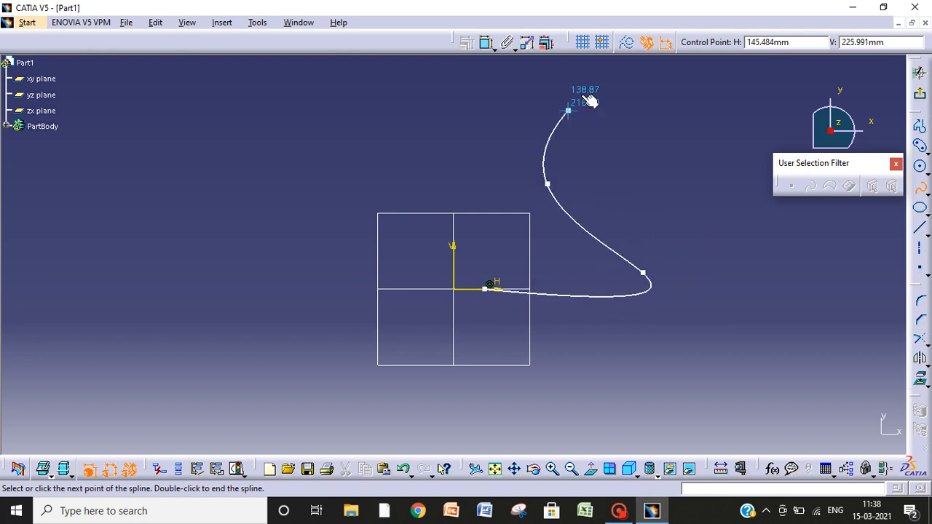
pyautogui.click(658, 177)
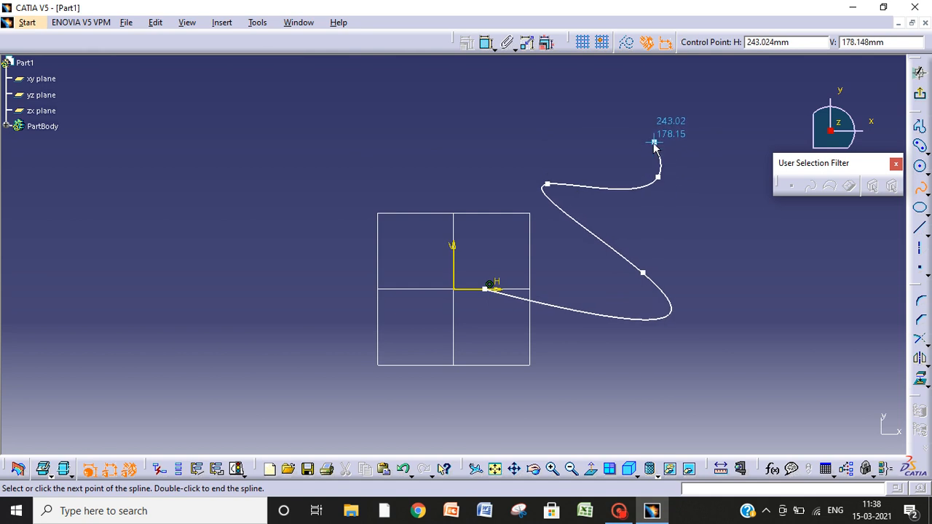
pyautogui.click(636, 172)
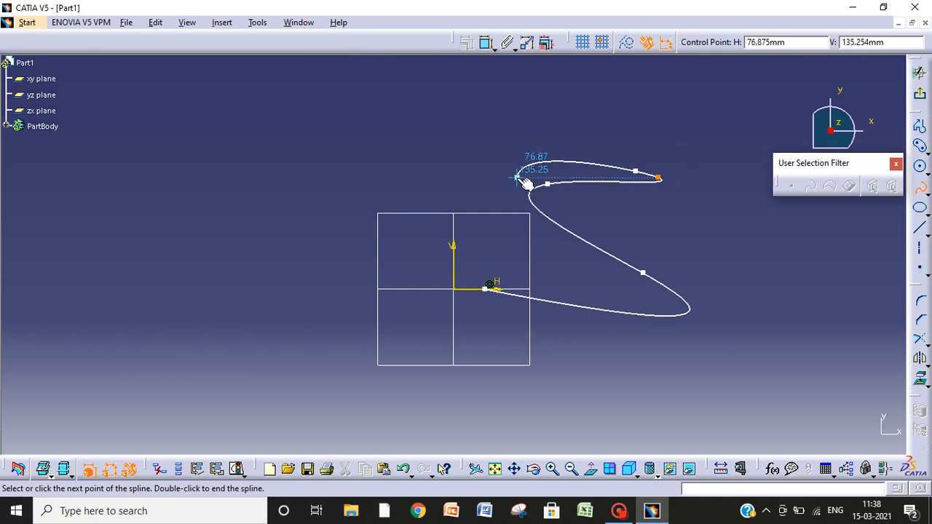
pyautogui.click(517, 191)
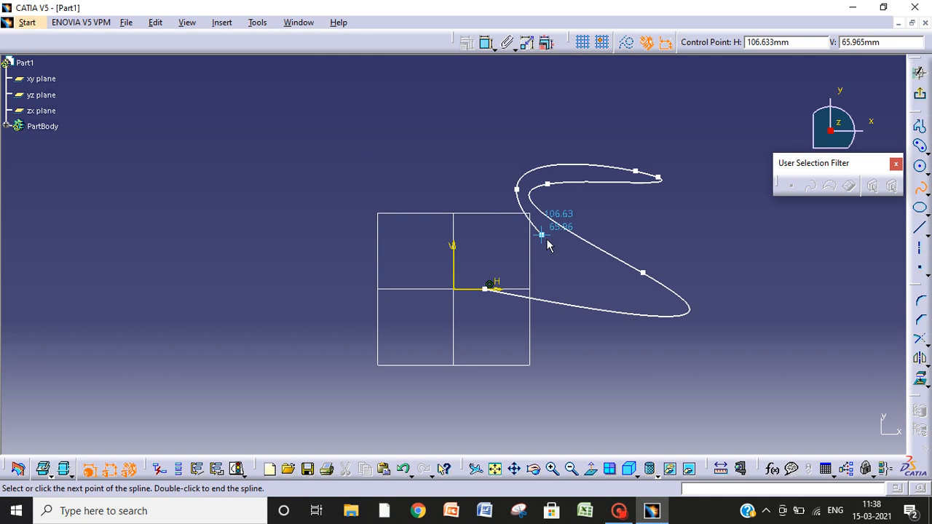
pyautogui.click(635, 283)
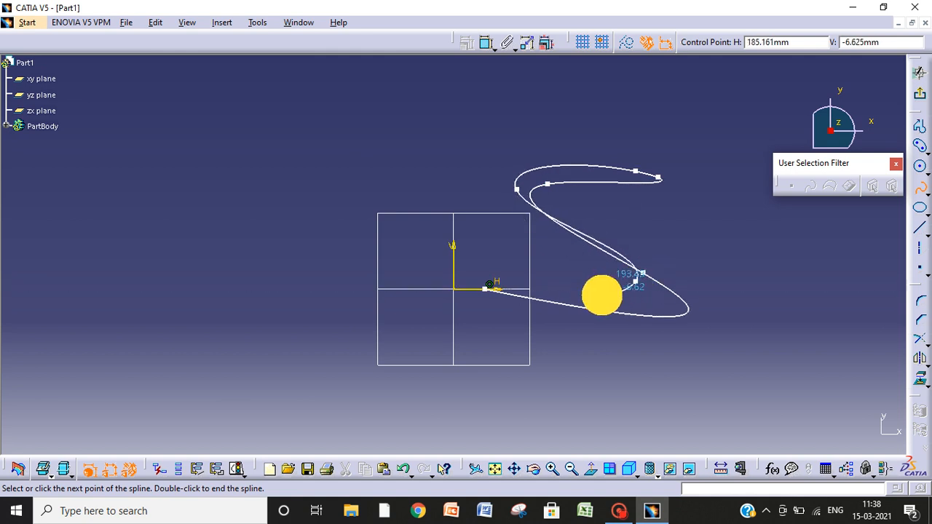
pyautogui.doubleClick(492, 290)
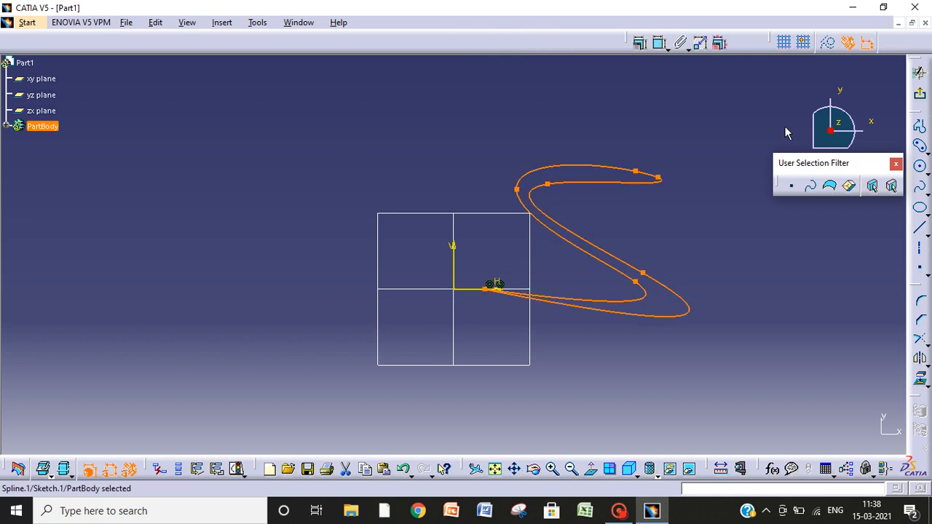
pyautogui.click(704, 230)
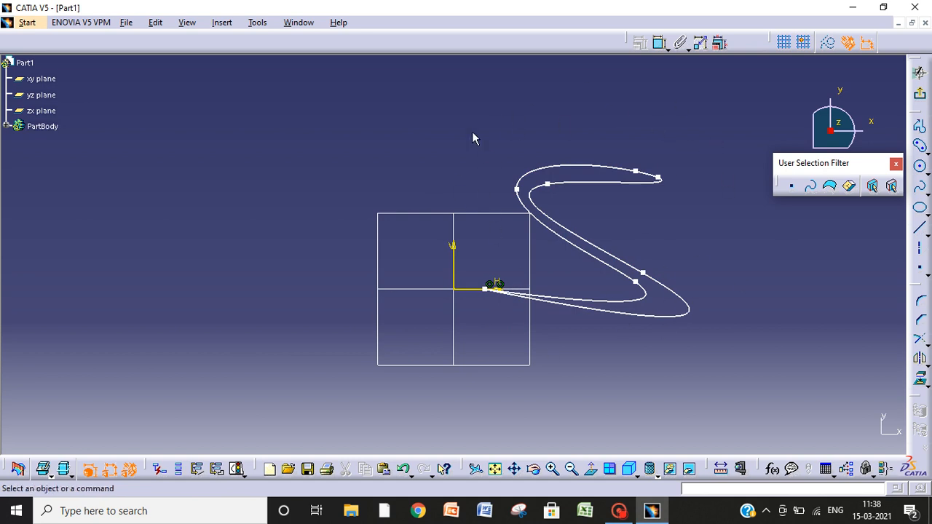
# Delete the whole looping spline with its constraints
pyautogui.moveTo(473, 134)
pyautogui.mouseDown()
pyautogui.moveTo(699, 422)
pyautogui.moveTo(722, 423)
pyautogui.mouseUp()
pyautogui.press('Delete')
pyautogui.press('Delete')
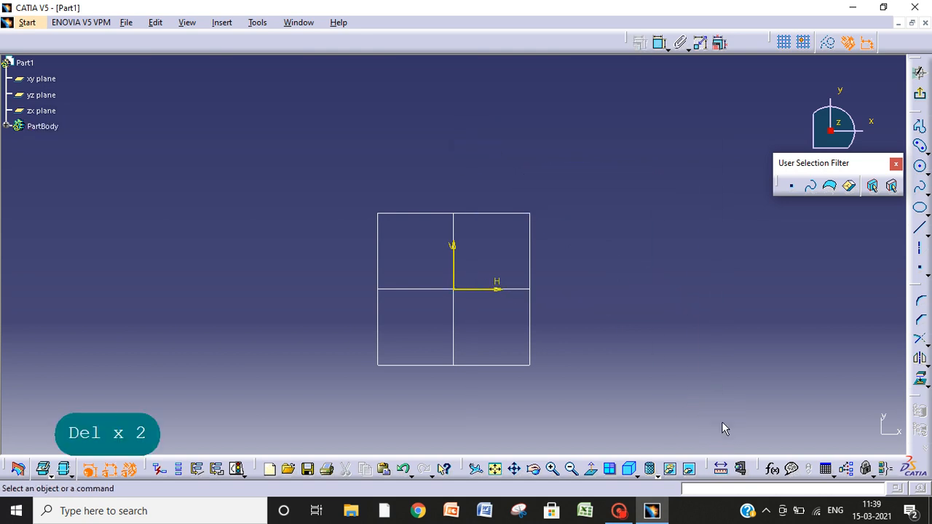
# Sketch a circle about 347 mm in diameter centred on the origin and dimension its diameter
pyautogui.click(926, 170)
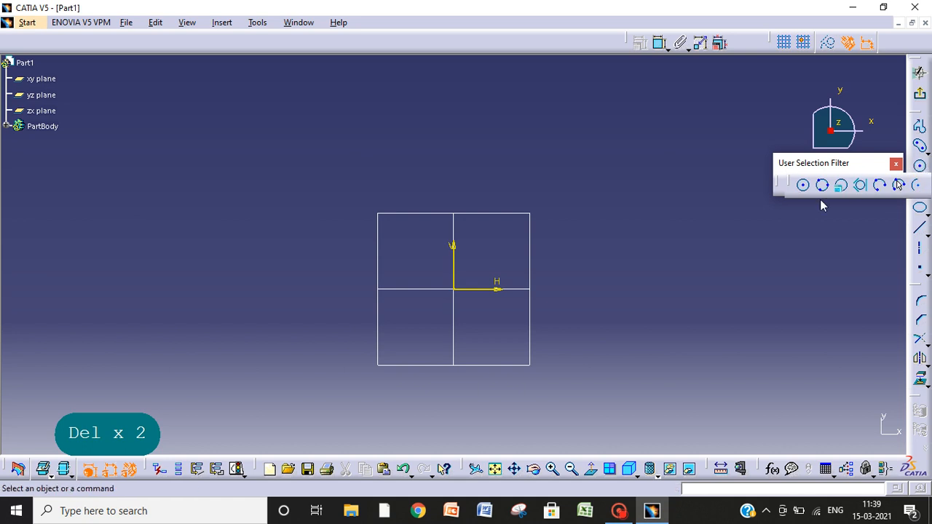
pyautogui.click(802, 186)
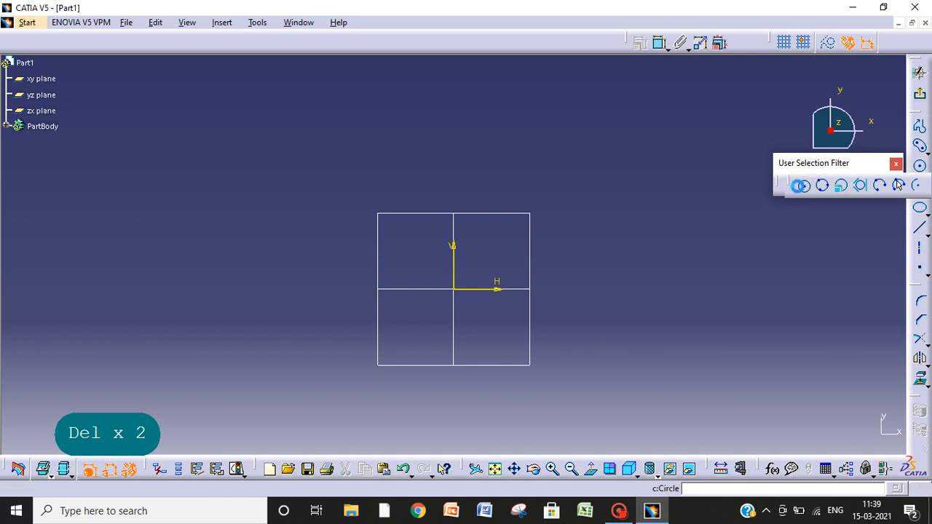
pyautogui.click(569, 376)
pyautogui.click(778, 292)
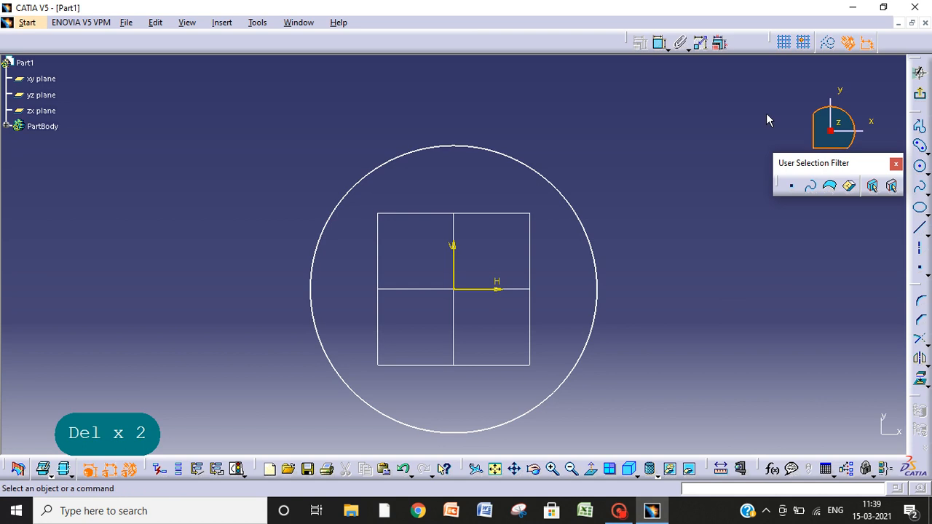
pyautogui.click(660, 42)
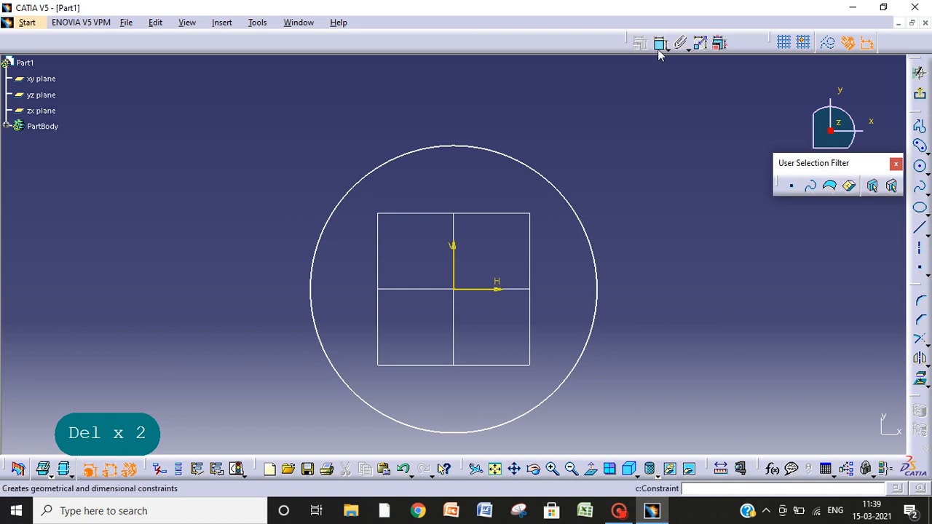
pyautogui.click(579, 210)
pyautogui.click(633, 168)
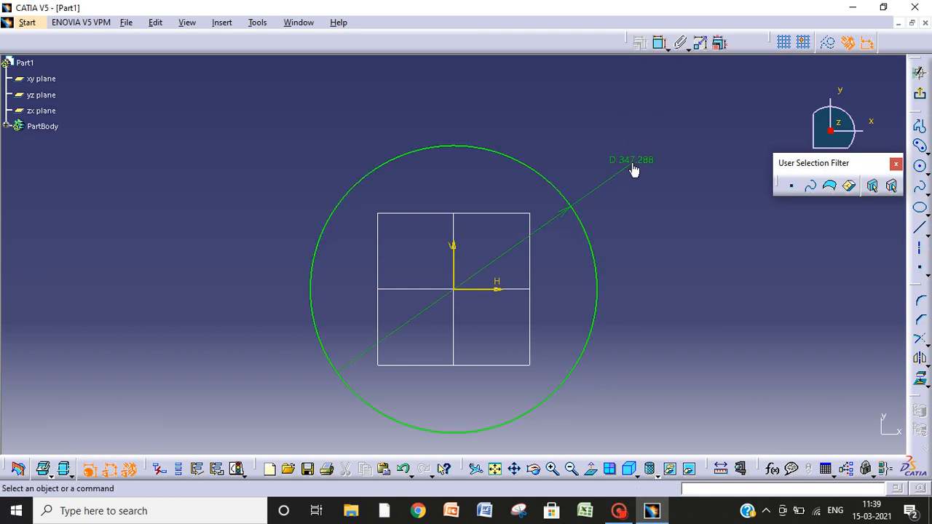
pyautogui.click(676, 254)
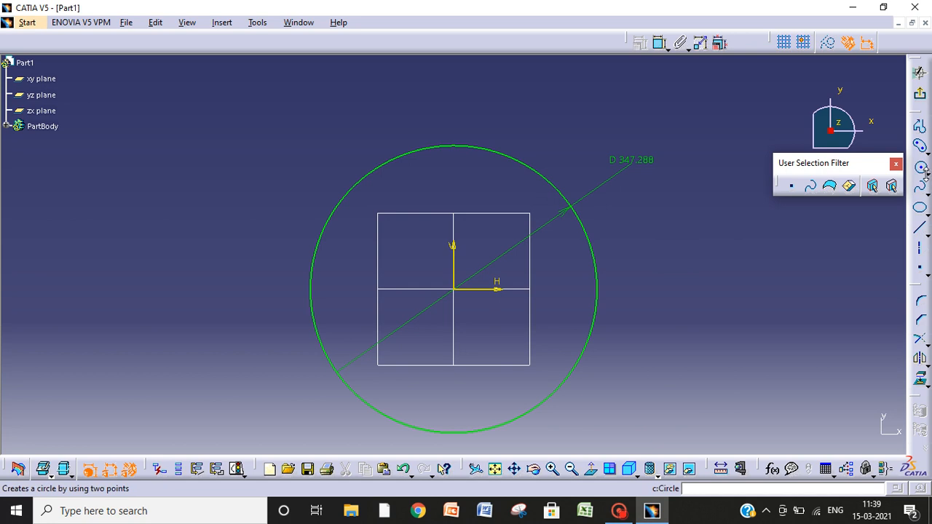
# Sketch a three-point circle overlapping the dimensioned circle, starting on its upper edge and passing below the origin
pyautogui.click(923, 170)
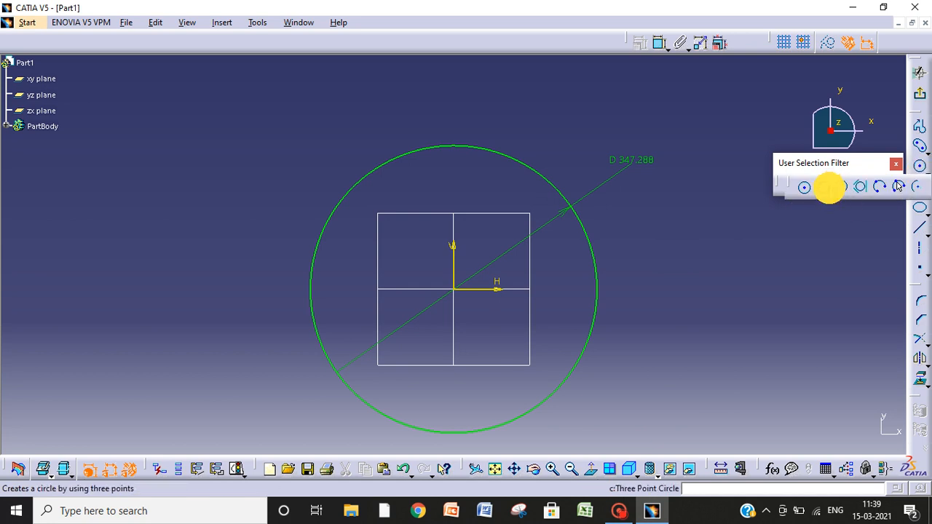
pyautogui.click(898, 186)
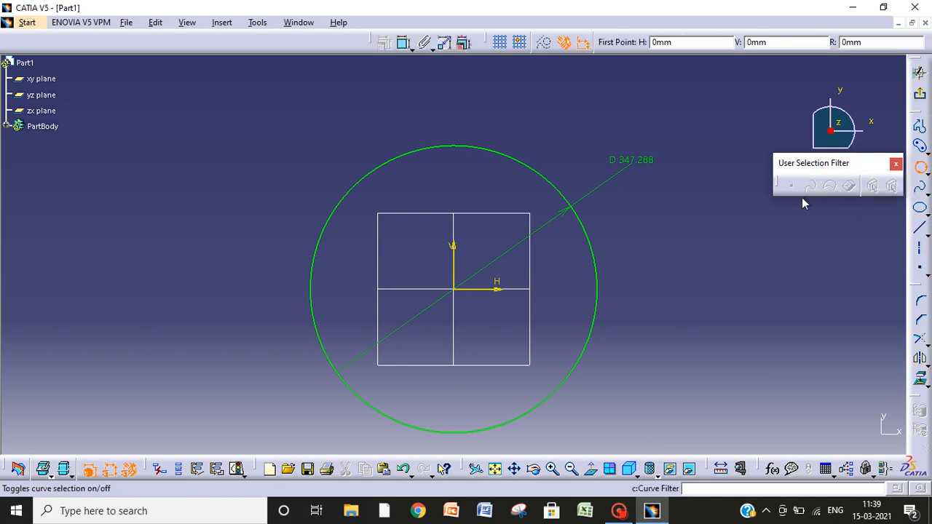
pyautogui.click(442, 146)
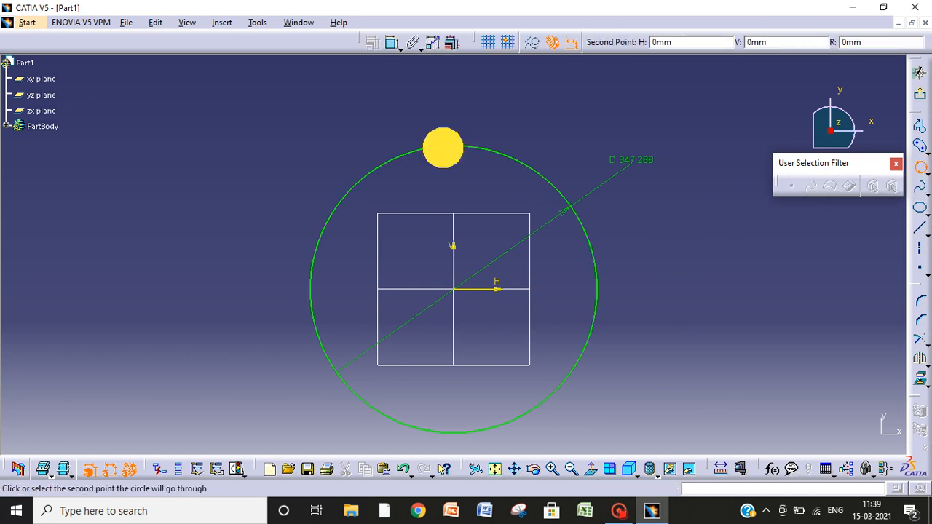
pyautogui.click(569, 338)
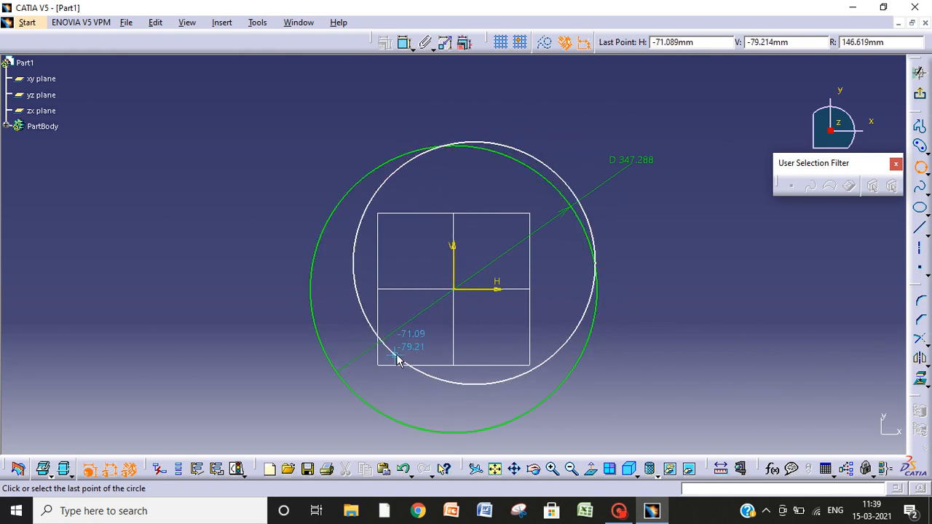
pyautogui.click(451, 351)
pyautogui.click(823, 300)
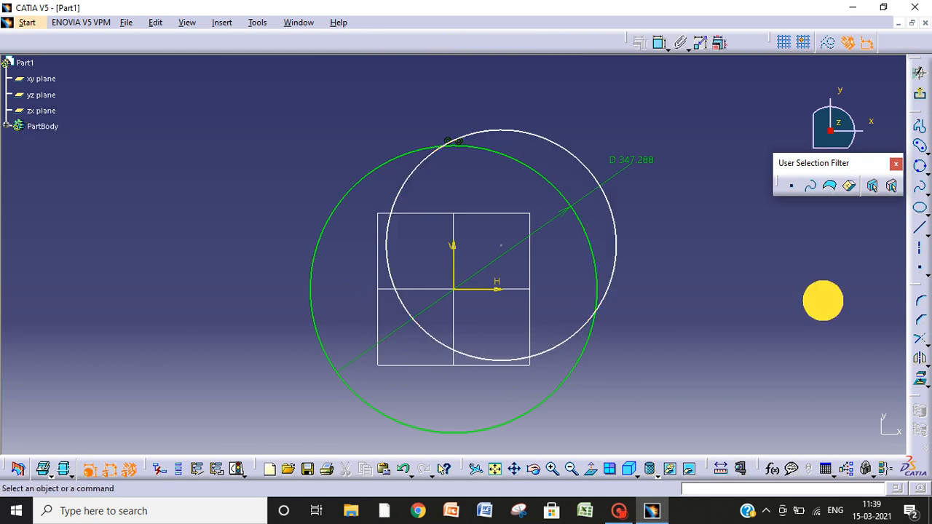
# Sketch a three-point arc from about H -254 mm, outside the dimensioned circle, dipping below the H axis and ending above and right of the origin
pyautogui.click(926, 173)
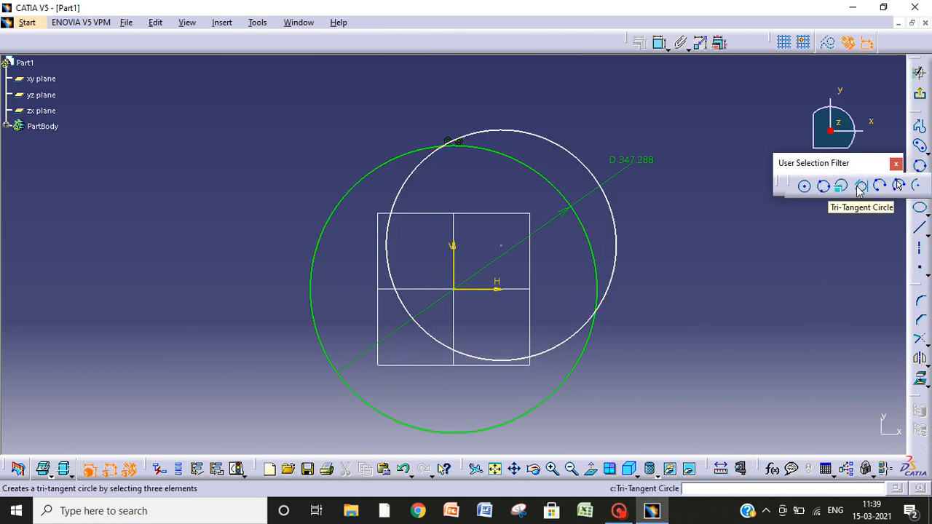
pyautogui.click(880, 186)
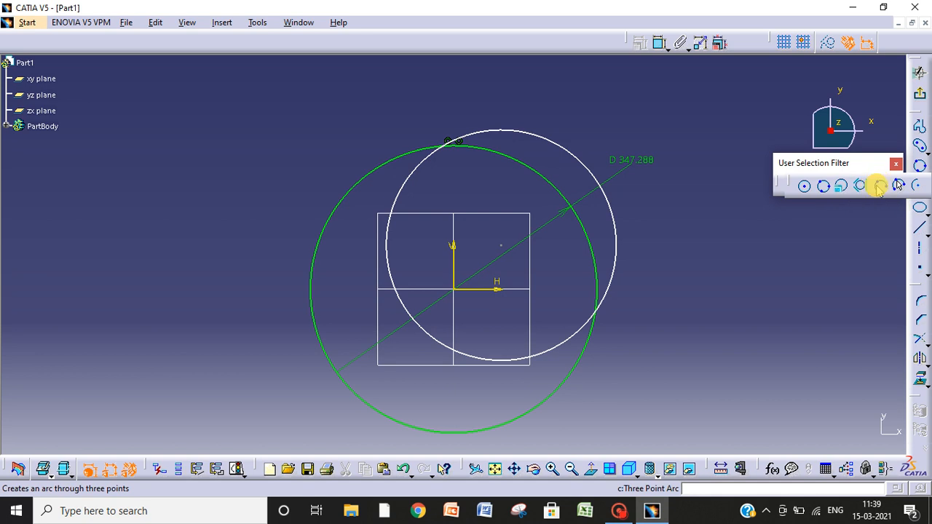
pyautogui.click(246, 263)
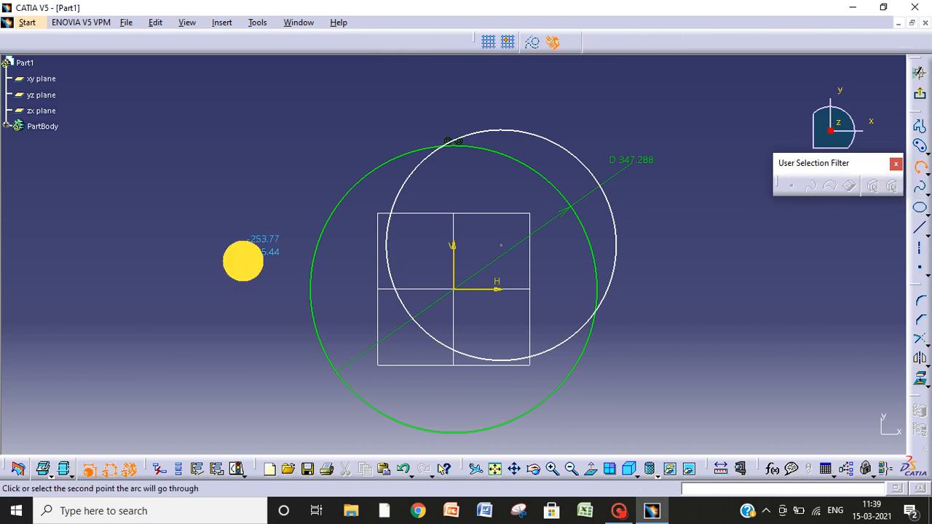
pyautogui.click(513, 241)
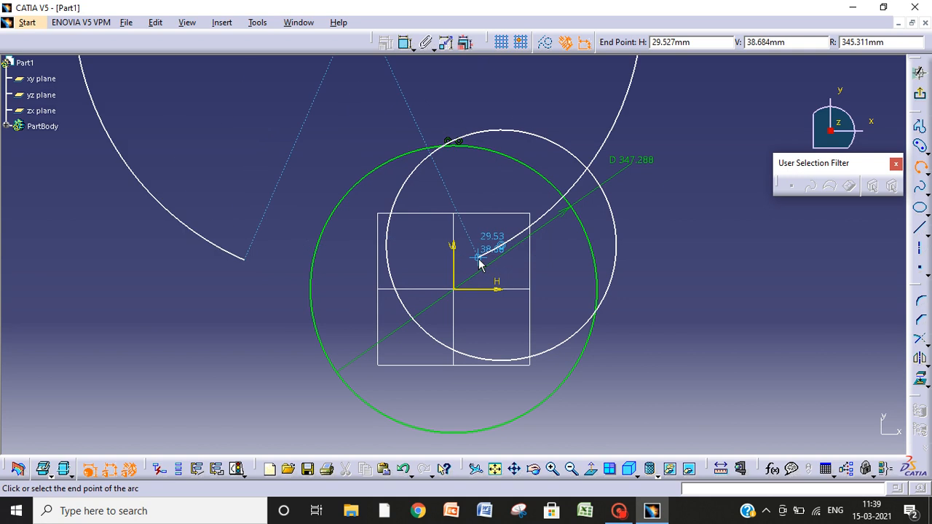
pyautogui.click(520, 223)
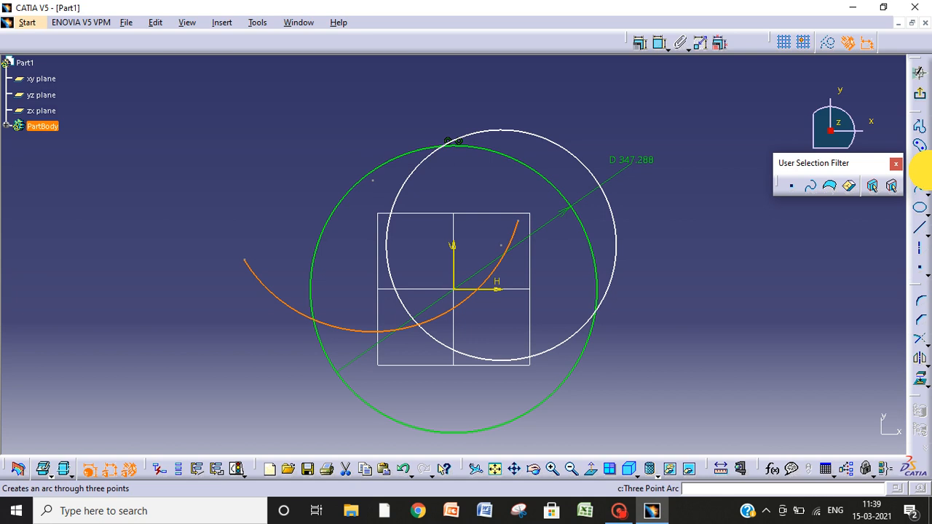
# Sketch a centre-point arc of about 128 mm radius, centred on the three-point arc's upper right end and ending near the origin
pyautogui.click(922, 173)
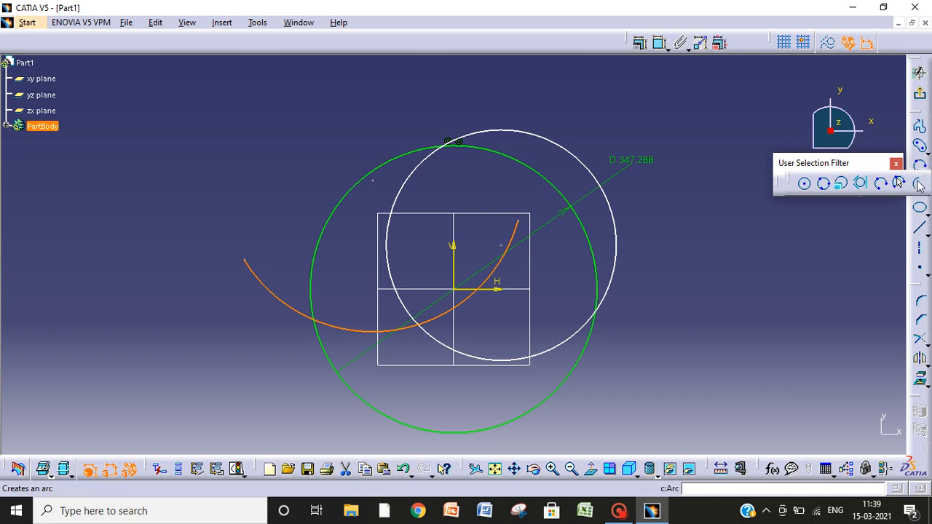
pyautogui.click(916, 183)
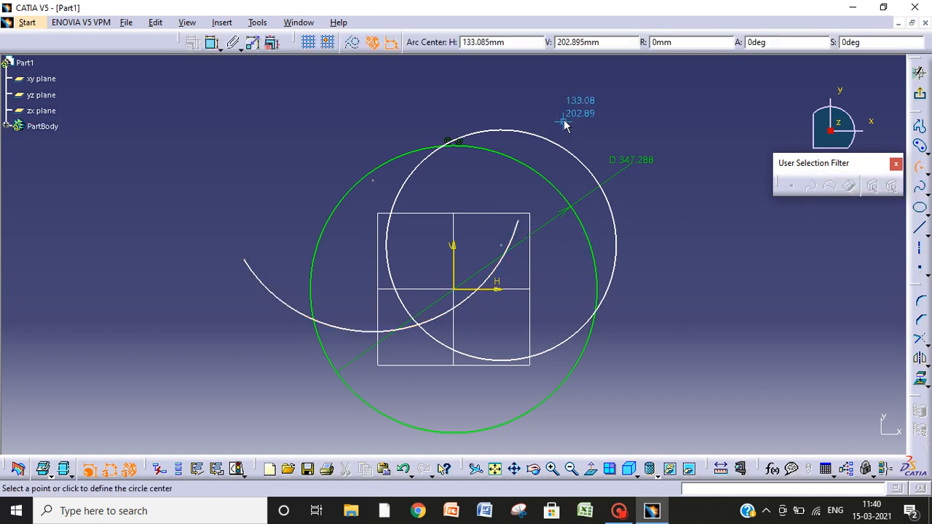
pyautogui.click(521, 221)
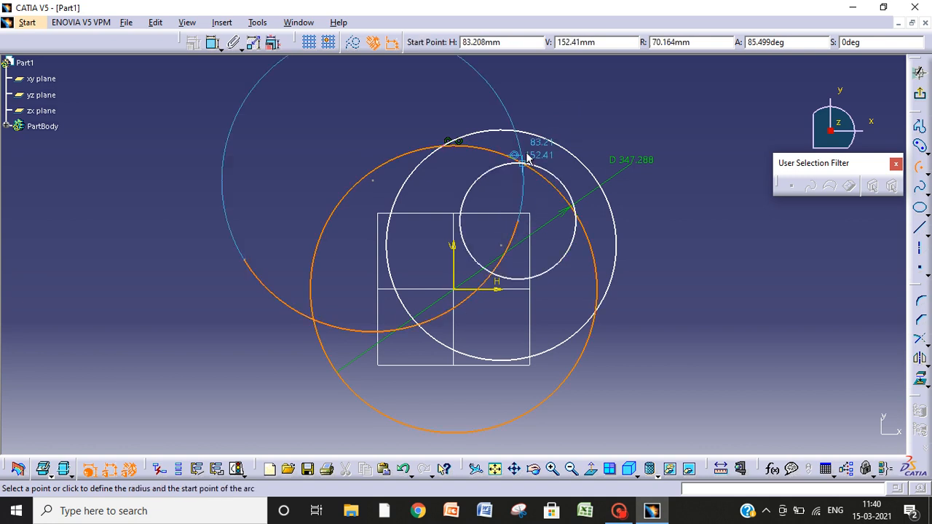
pyautogui.click(575, 131)
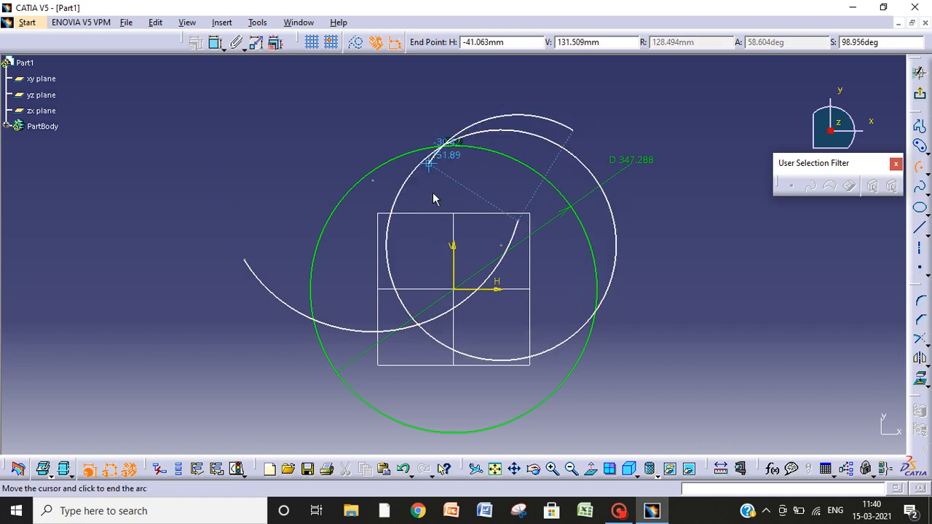
pyautogui.click(441, 253)
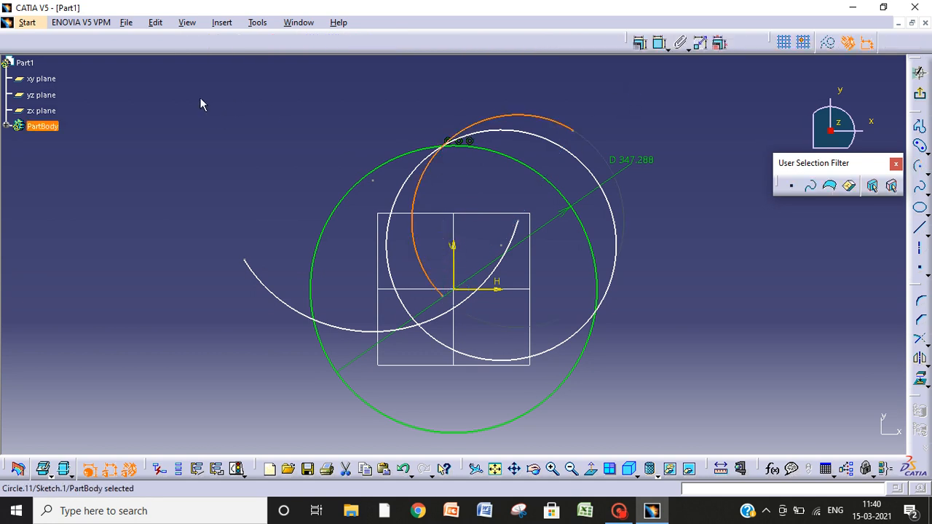
# Delete both circles, both arcs and the diameter dimension from the sketch
pyautogui.moveTo(200, 98)
pyautogui.mouseDown()
pyautogui.moveTo(556, 450)
pyautogui.moveTo(651, 489)
pyautogui.moveTo(653, 425)
pyautogui.moveTo(654, 441)
pyautogui.mouseUp()
pyautogui.press('Delete')
pyautogui.press('Delete')
pyautogui.press('Delete')
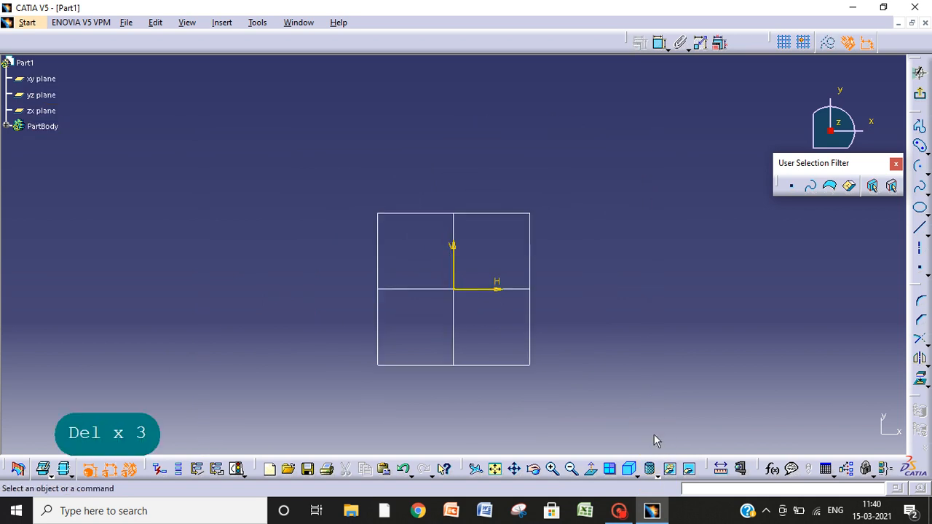
# Sketch a centre-point arc of about 183 mm radius around the origin, starting on the positive V axis and ending at about H 139, V 120 mm
pyautogui.click(920, 167)
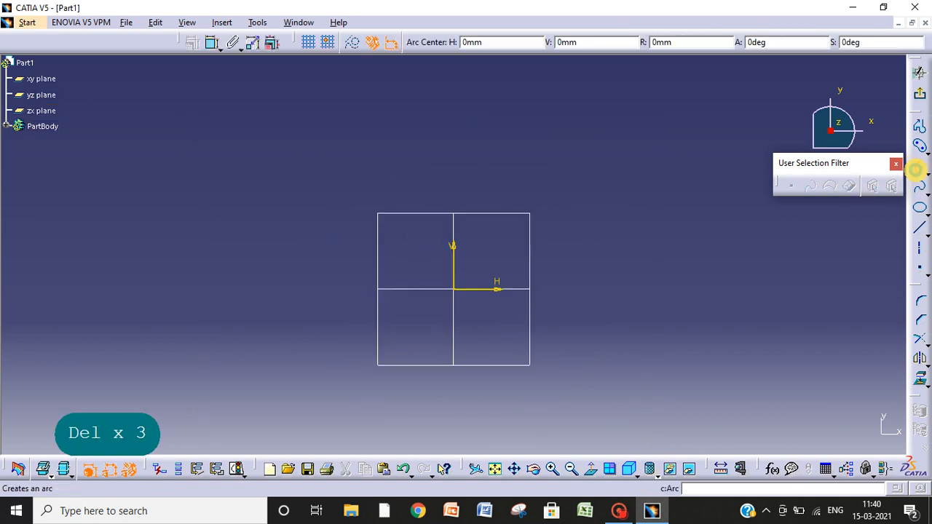
pyautogui.click(455, 291)
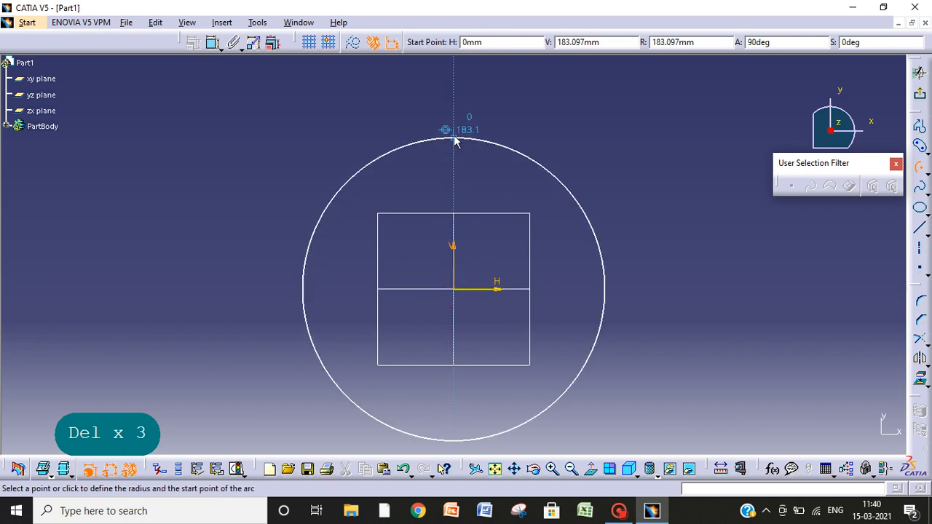
pyautogui.click(454, 137)
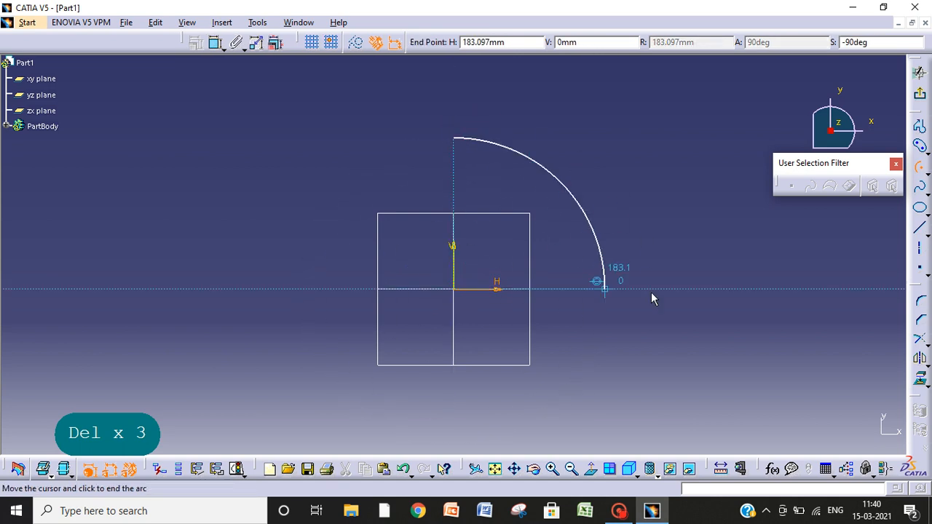
pyautogui.click(569, 191)
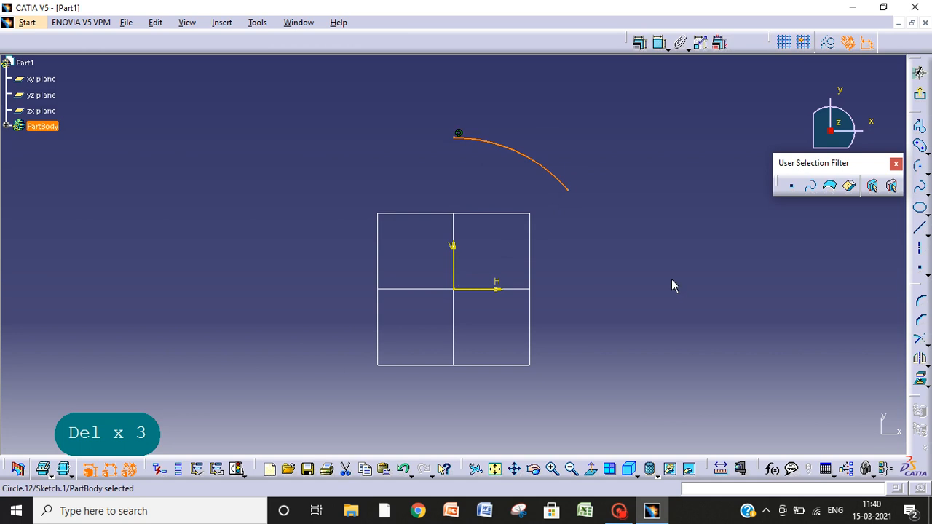
pyautogui.click(673, 284)
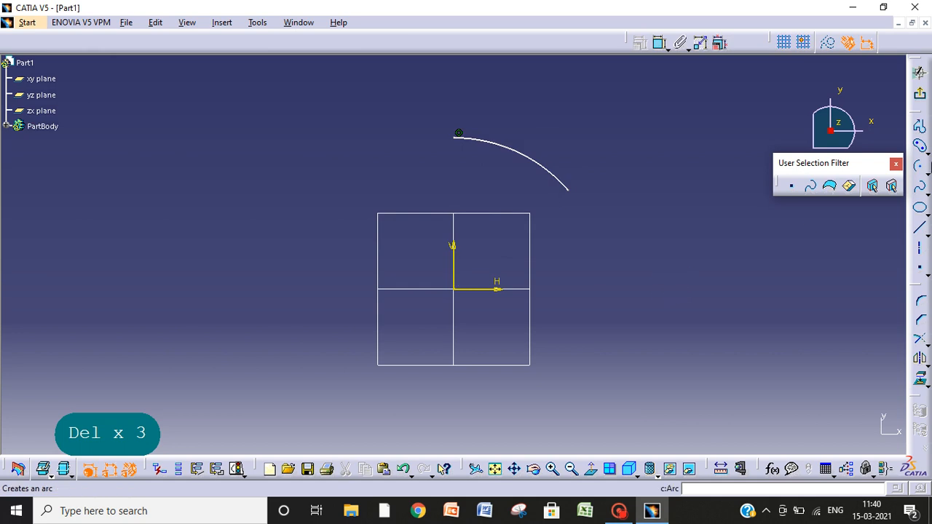
pyautogui.click(928, 172)
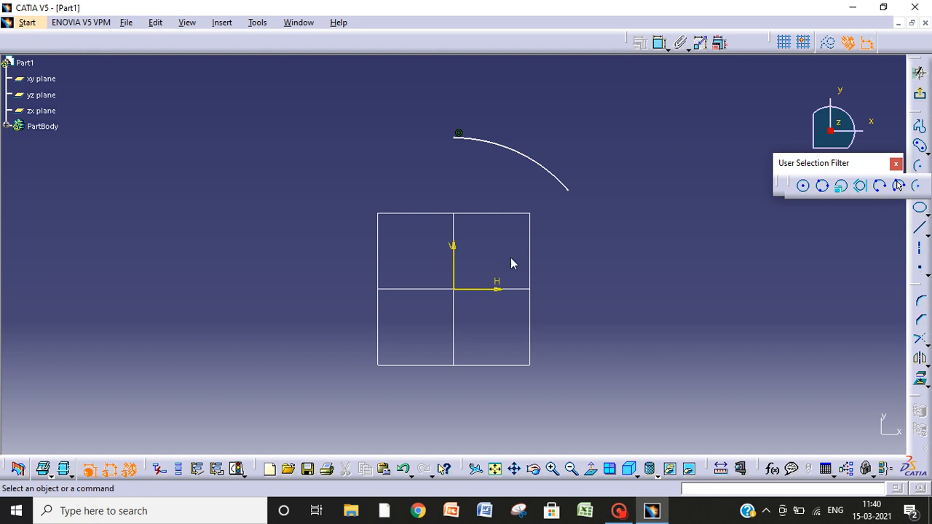
pyautogui.click(722, 248)
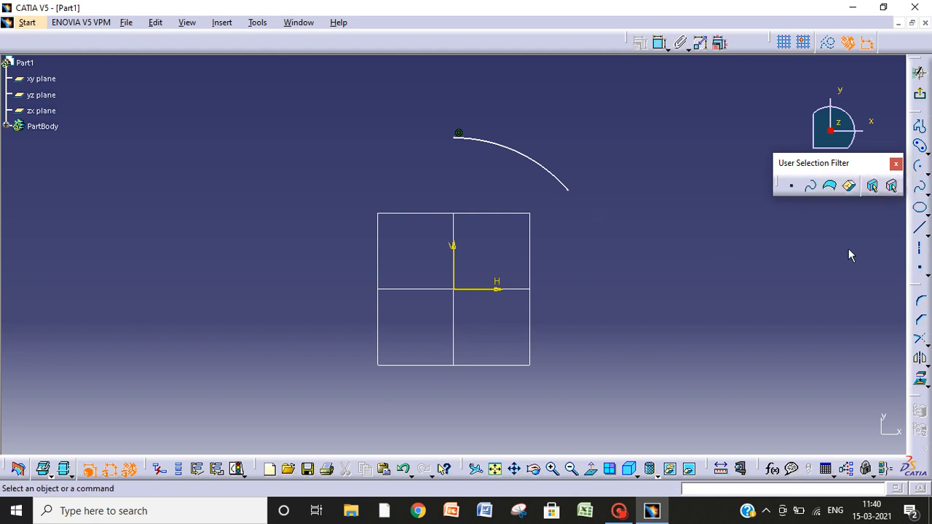
# Close the arc into a sector by sketching lines from the origin to its lower right end and to its upper end on the V axis
pyautogui.click(919, 228)
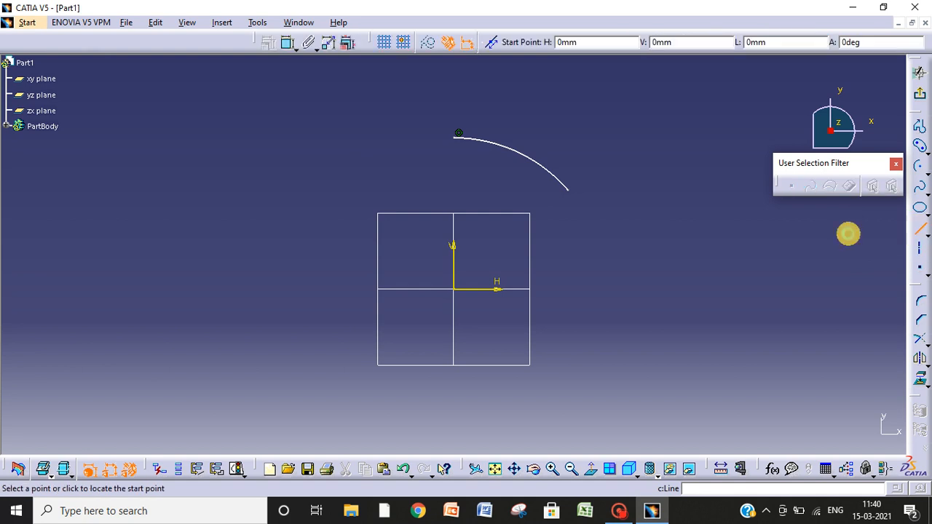
pyautogui.click(454, 289)
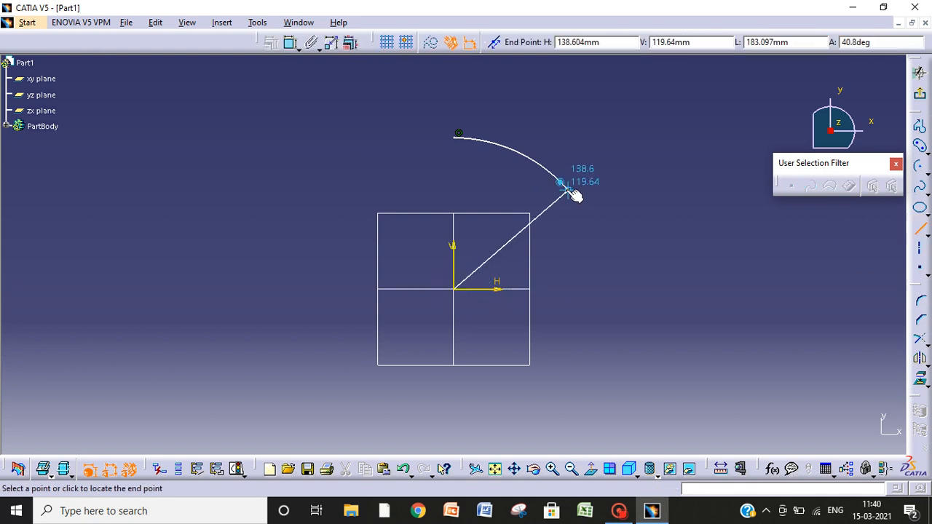
pyautogui.click(567, 190)
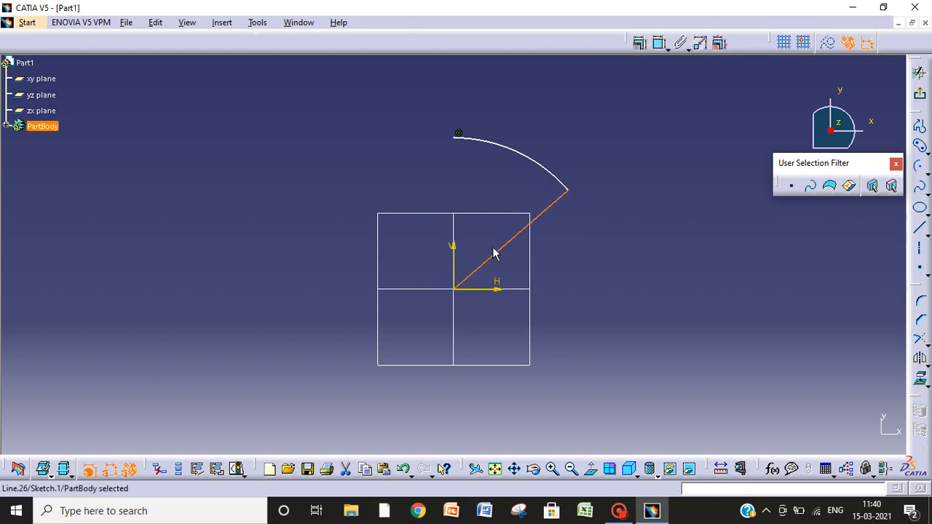
pyautogui.click(461, 291)
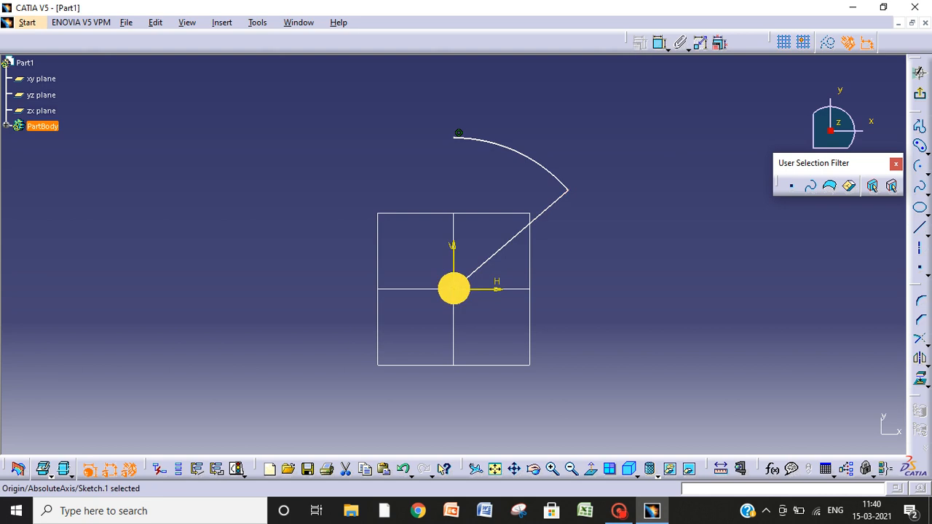
pyautogui.click(919, 228)
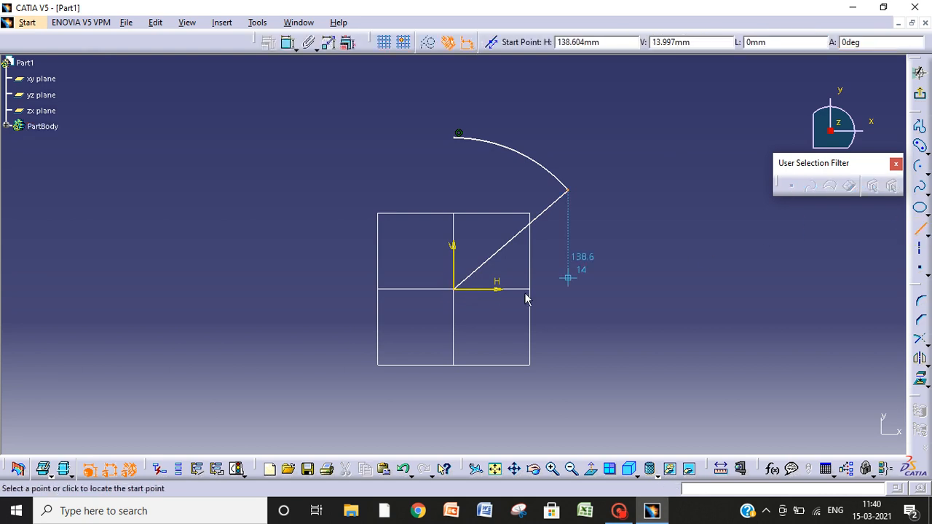
pyautogui.click(454, 290)
pyautogui.click(457, 134)
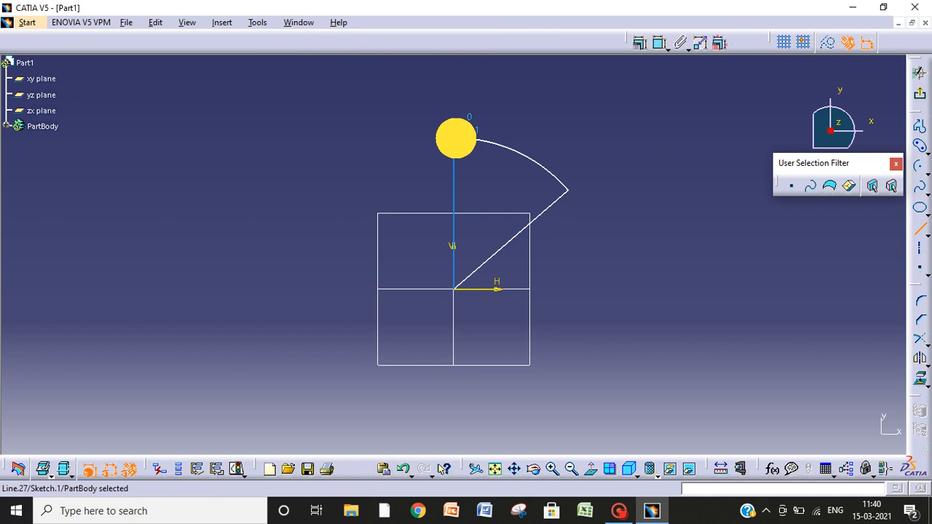
pyautogui.click(676, 323)
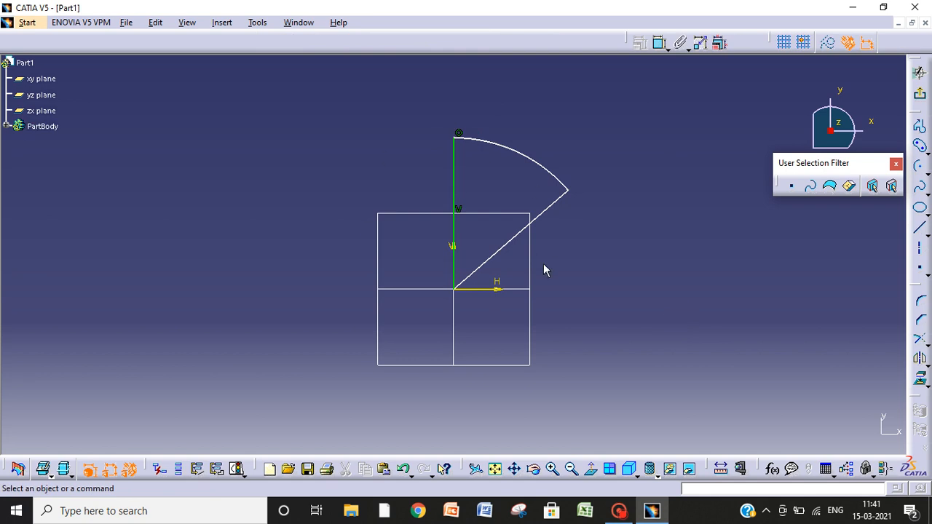
# Sketch a horizontal infinite line through the origin
pyautogui.click(928, 233)
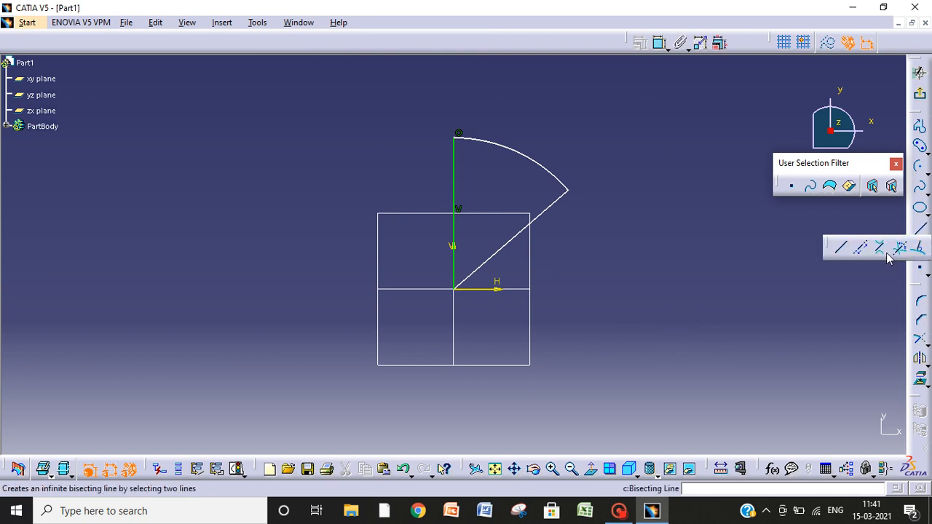
pyautogui.click(857, 246)
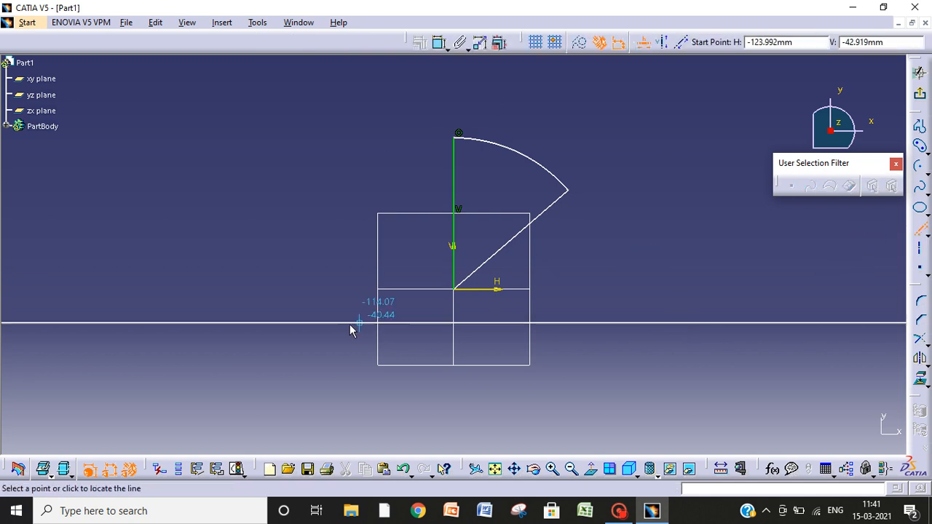
pyautogui.click(456, 289)
pyautogui.click(629, 373)
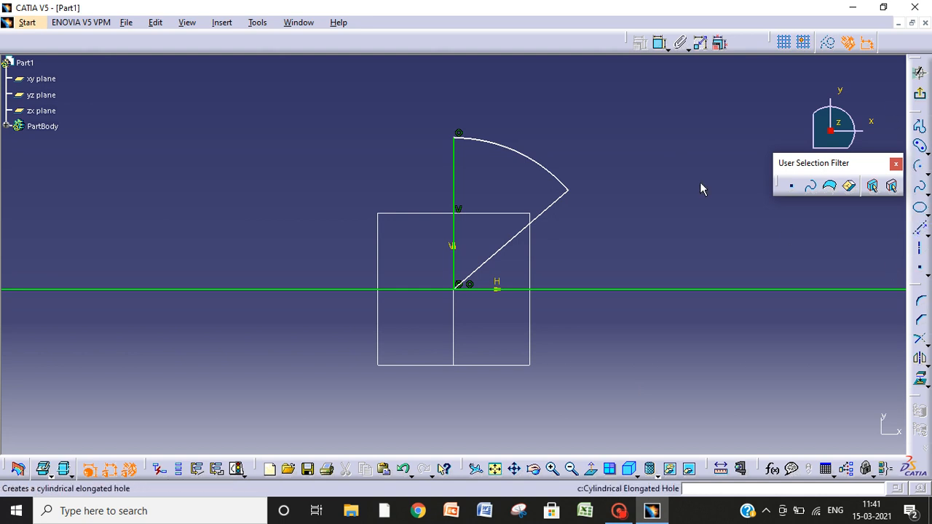
# Round the sector's corner at the origin between the slanted and vertical lines with a corner of about 20.3 mm radius
pyautogui.click(920, 307)
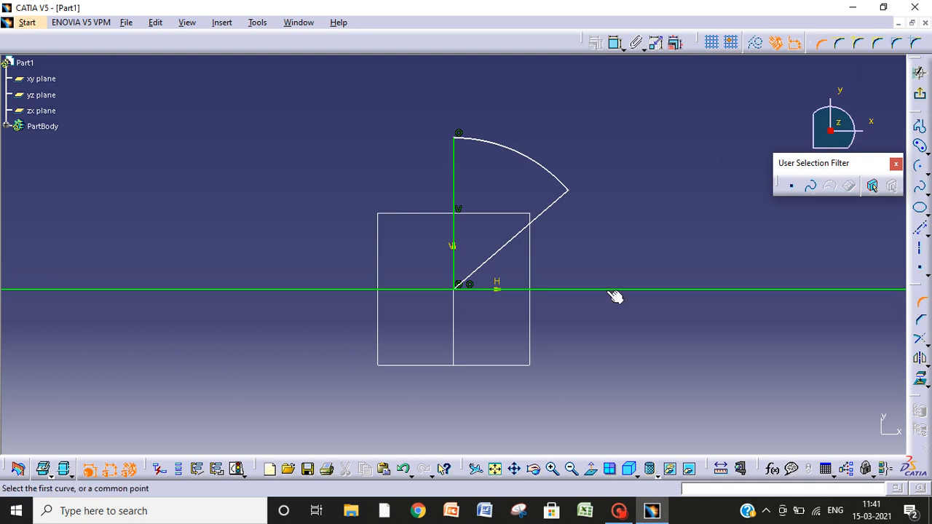
pyautogui.click(467, 277)
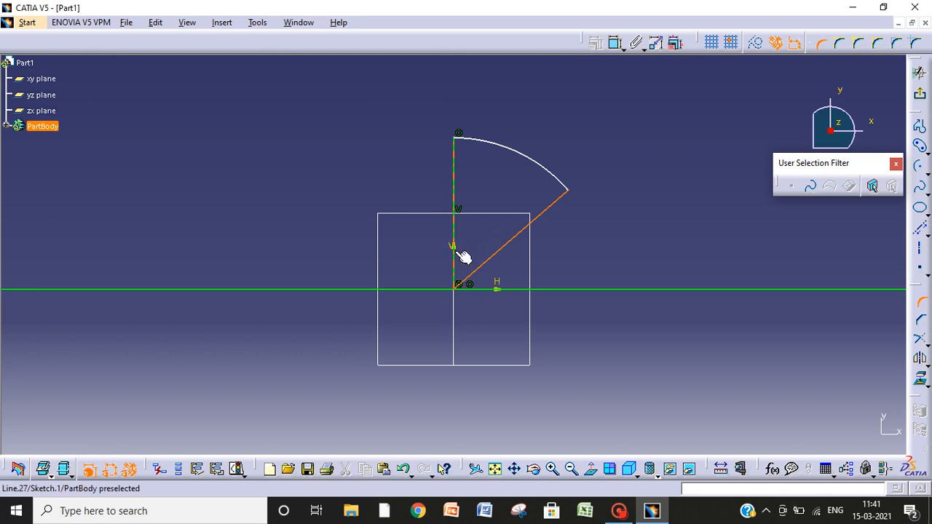
pyautogui.click(455, 252)
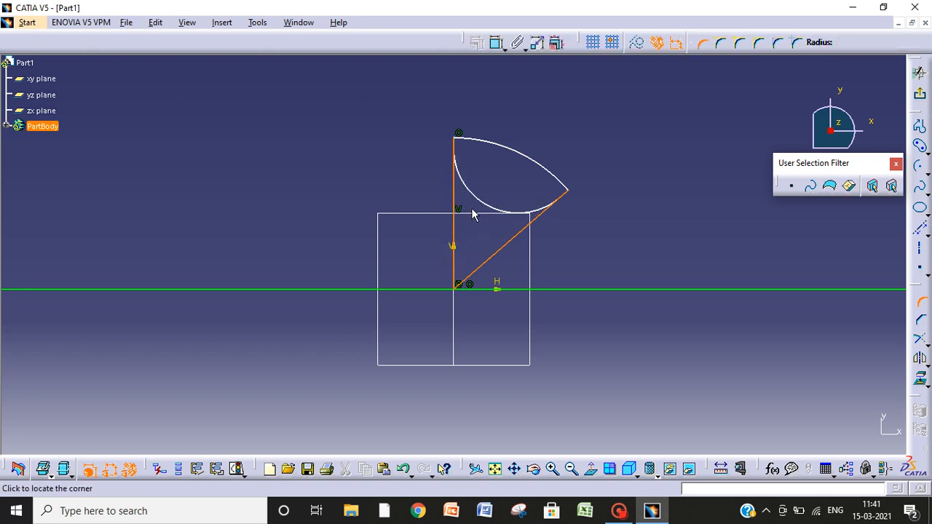
pyautogui.click(463, 266)
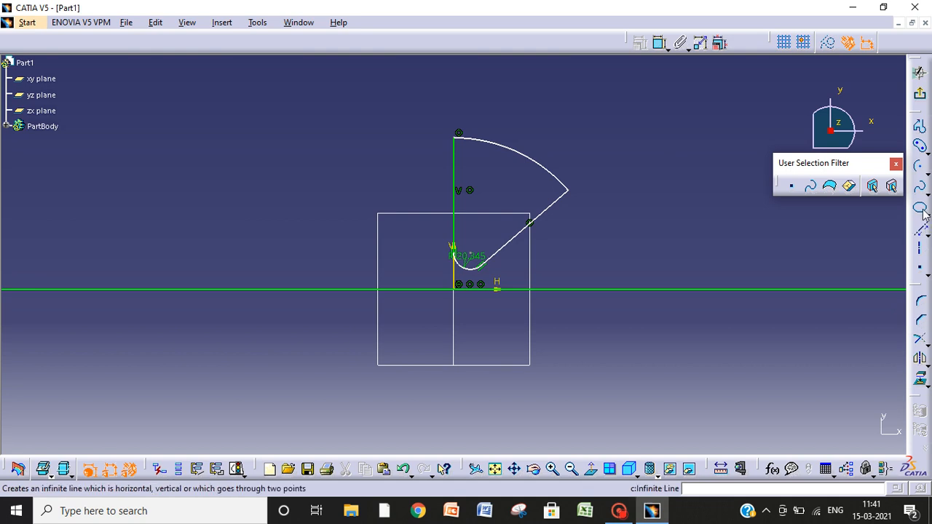
# Sketch a nearly square rectangle above the H axis, on the negative H side of the sector
pyautogui.click(925, 153)
pyautogui.moveTo(752, 169); pyautogui.dragTo(749, 167)
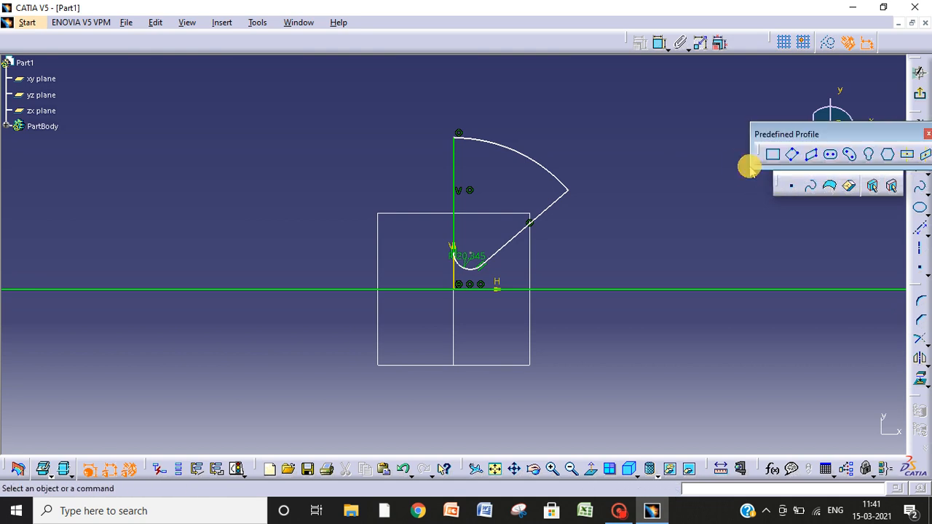
pyautogui.click(774, 153)
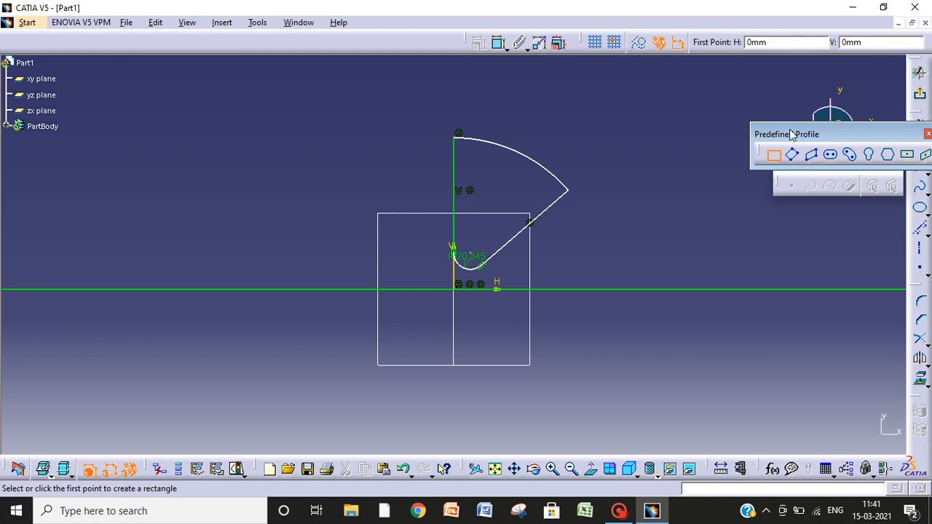
pyautogui.moveTo(793, 135); pyautogui.dragTo(741, 245)
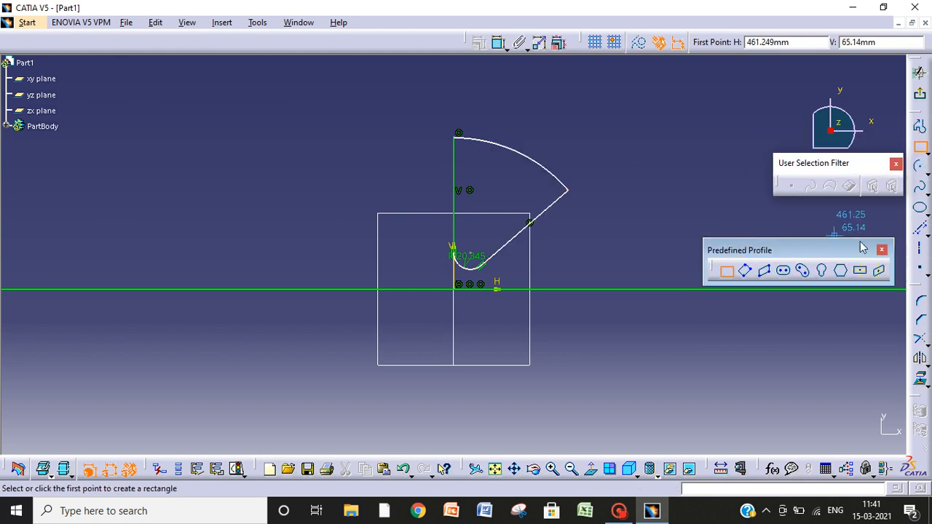
pyautogui.click(886, 249)
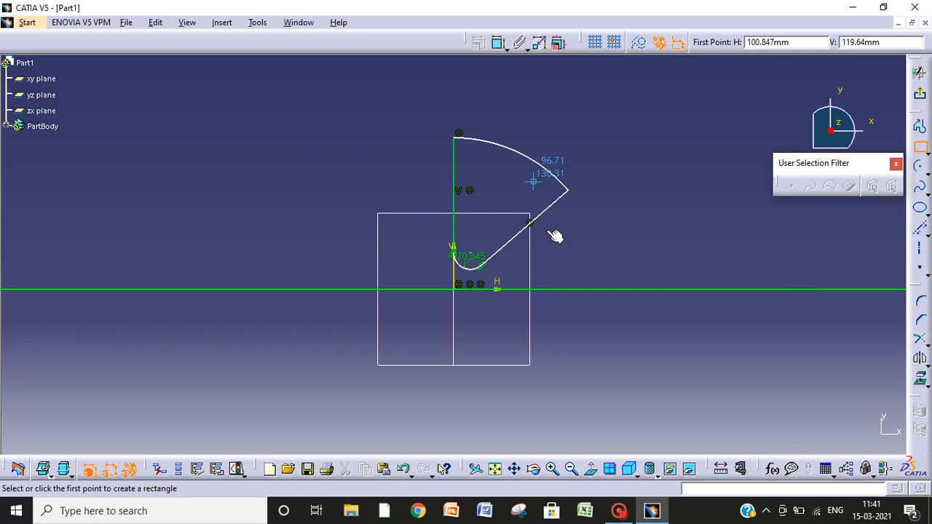
pyautogui.moveTo(289, 148); pyautogui.dragTo(409, 266)
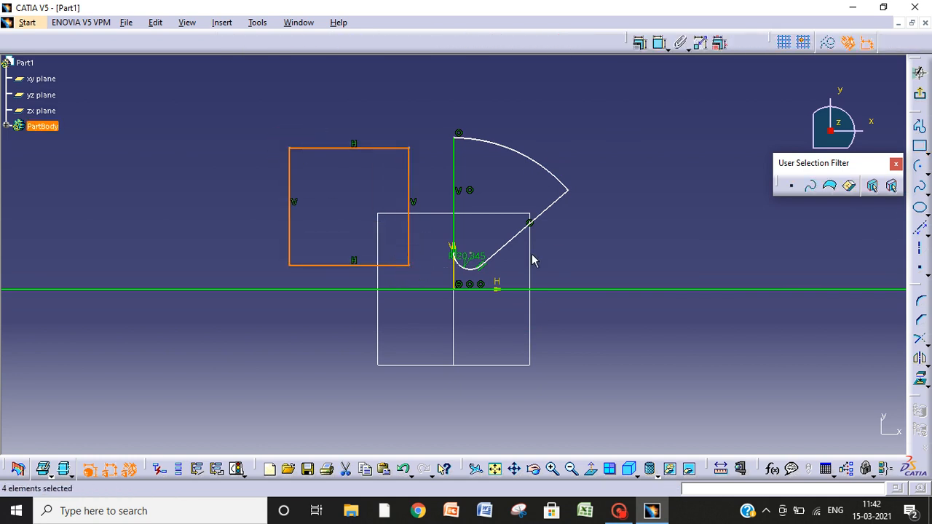
pyautogui.click(619, 251)
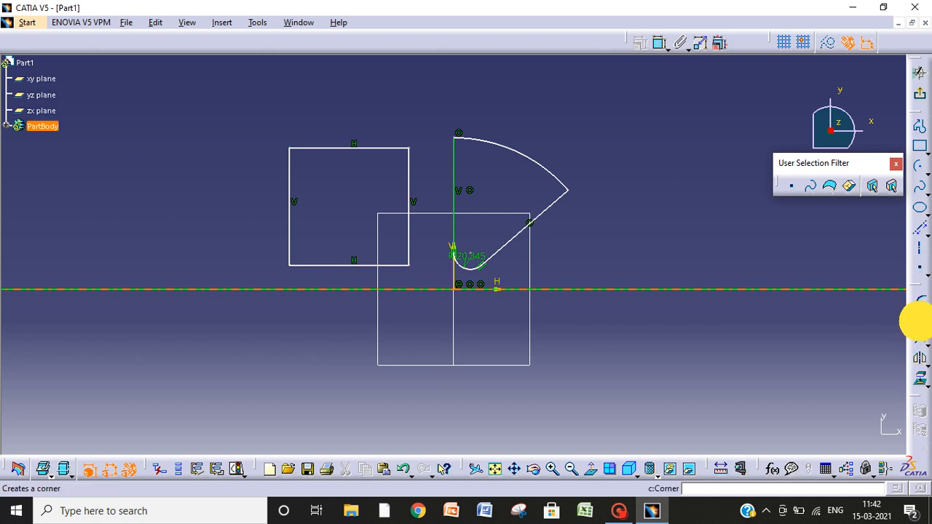
# Chamfer the rectangle's upper right corner at 45 degrees with a chamfer length of about 68.9 mm
pyautogui.click(920, 321)
pyautogui.click(408, 161)
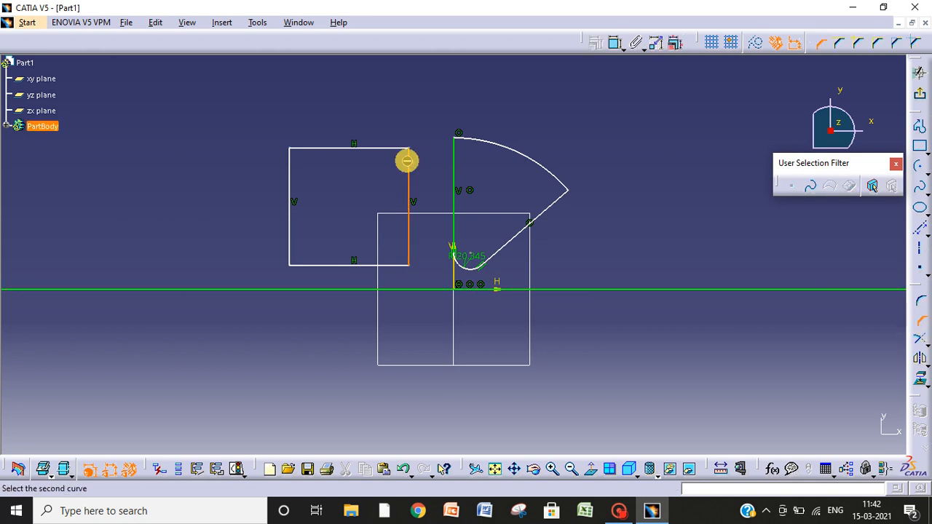
pyautogui.click(401, 149)
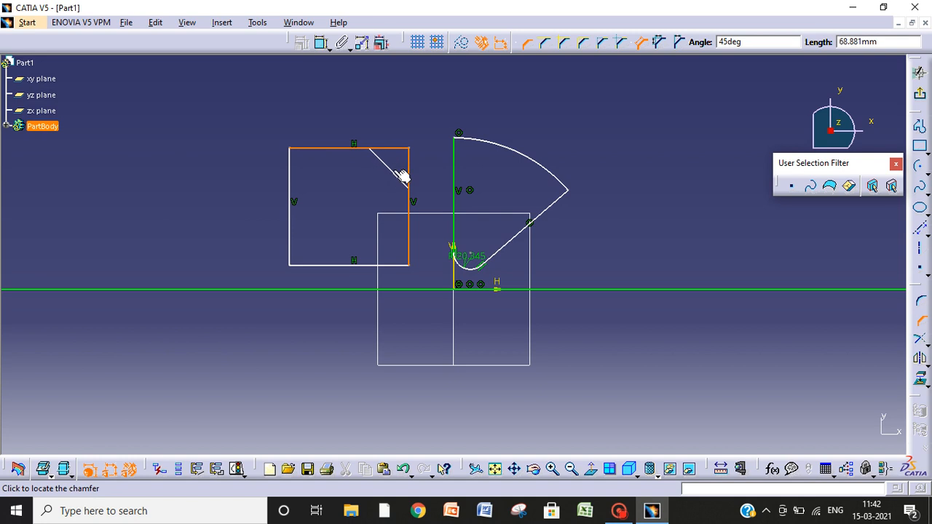
pyautogui.click(397, 172)
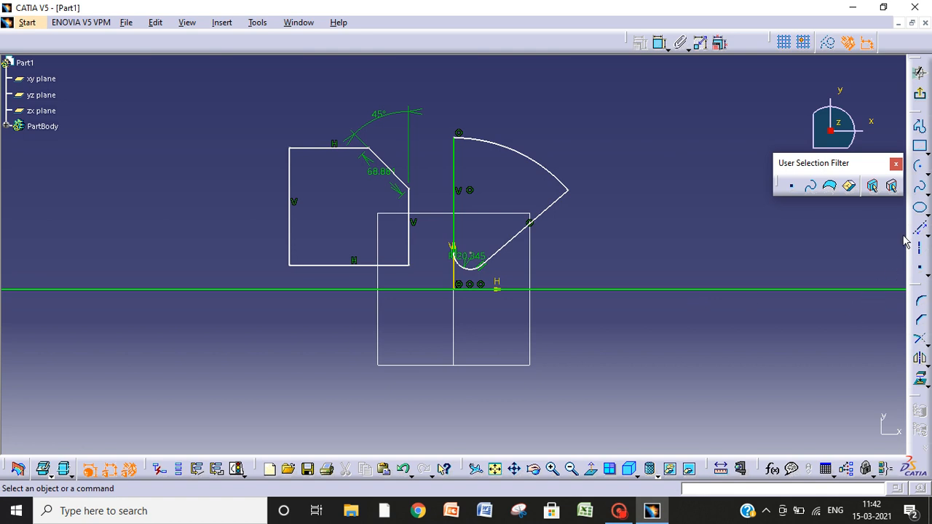
# Sketch a slanted line that descends from outside the rectangle, crosses both the rectangle and the sector, and ends beyond the sector
pyautogui.click(925, 234)
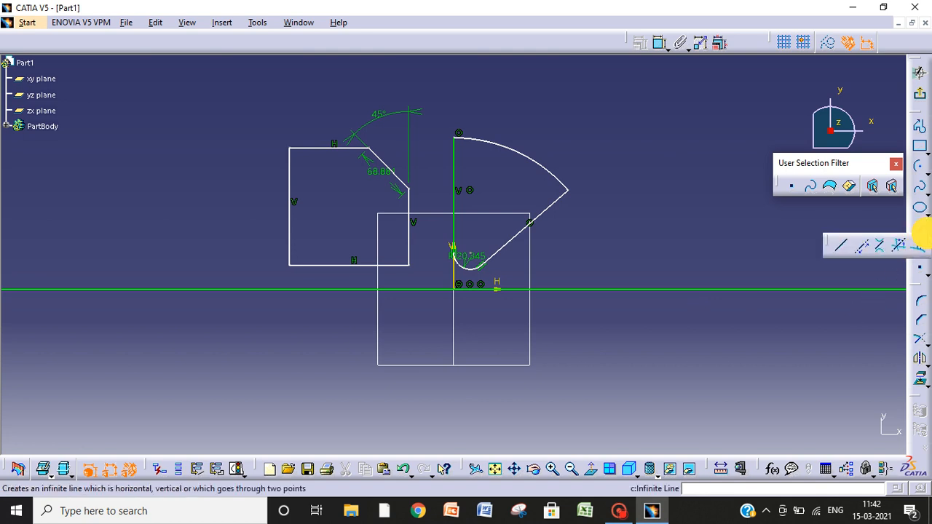
pyautogui.click(838, 243)
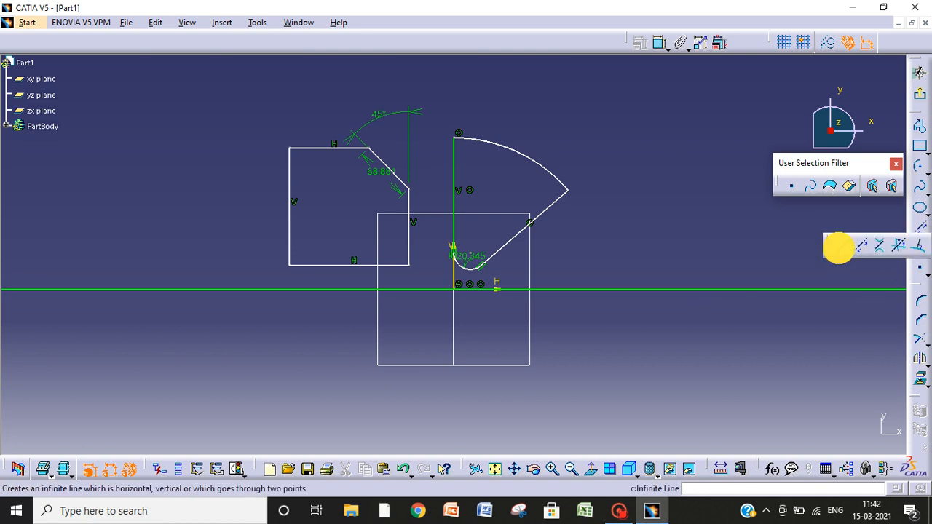
pyautogui.click(177, 178)
pyautogui.click(654, 257)
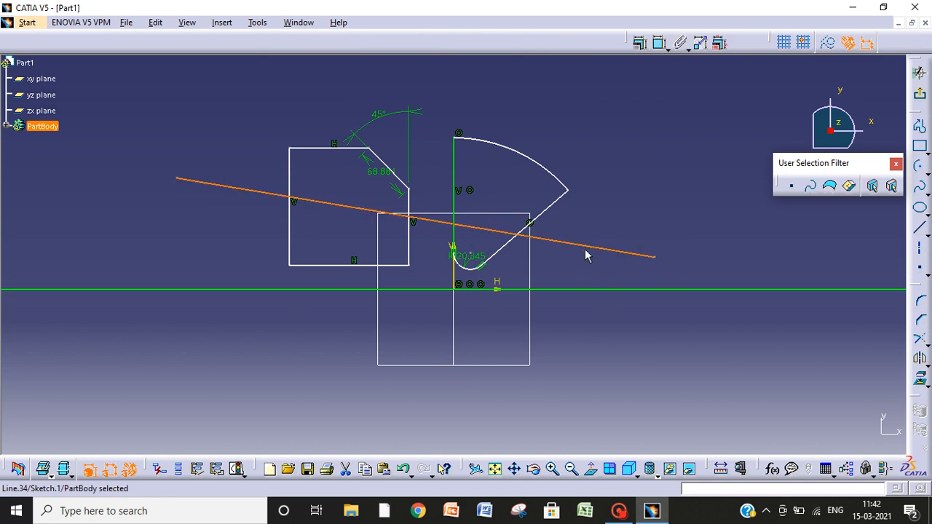
pyautogui.click(609, 225)
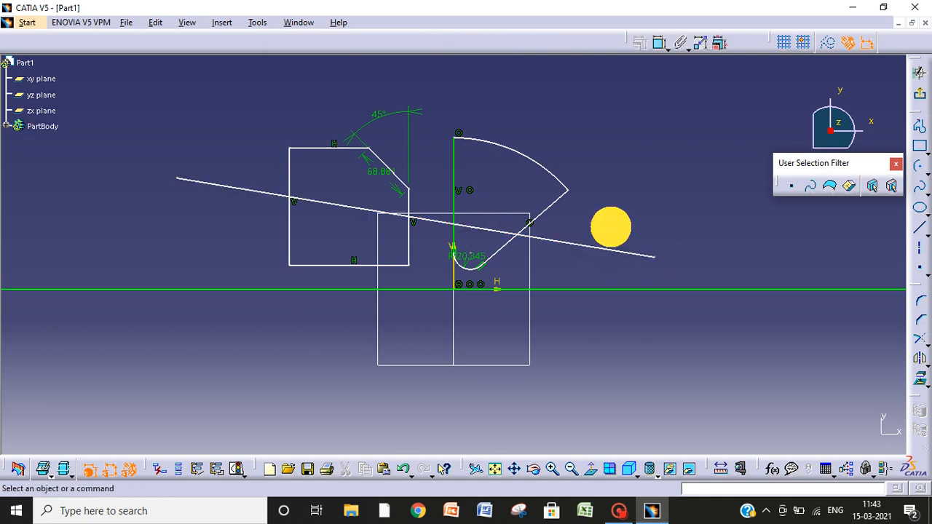
# Quick-trim away the portions of the slanted line that lie inside the sector and inside the chamfered rectangle
pyautogui.click(921, 341)
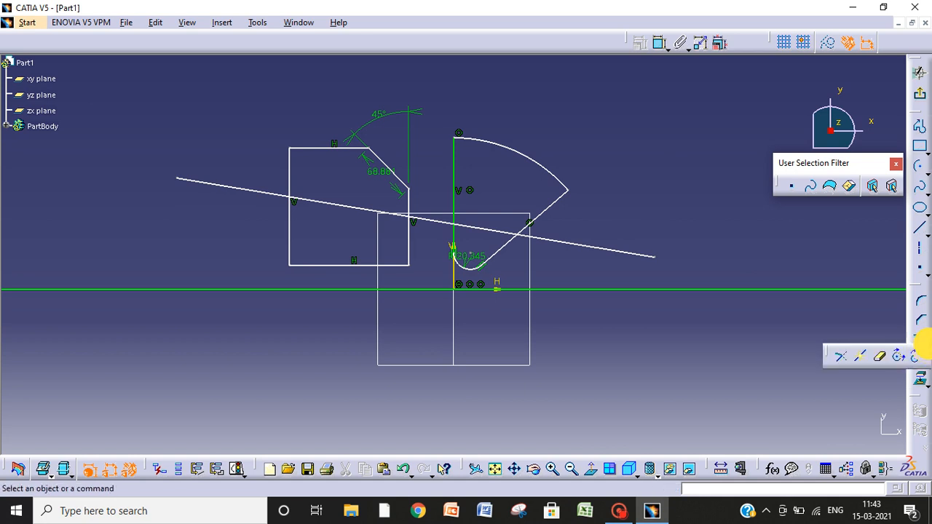
pyautogui.click(877, 356)
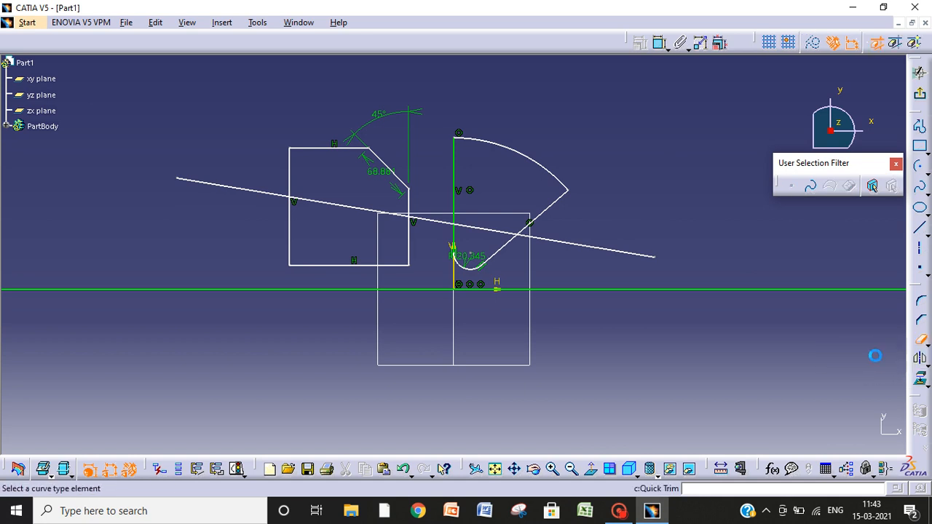
pyautogui.click(487, 234)
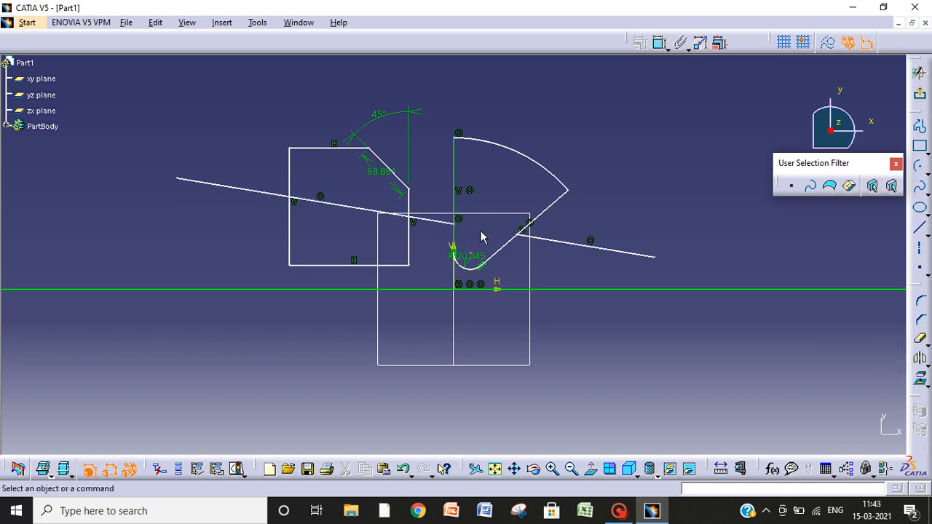
pyautogui.click(356, 211)
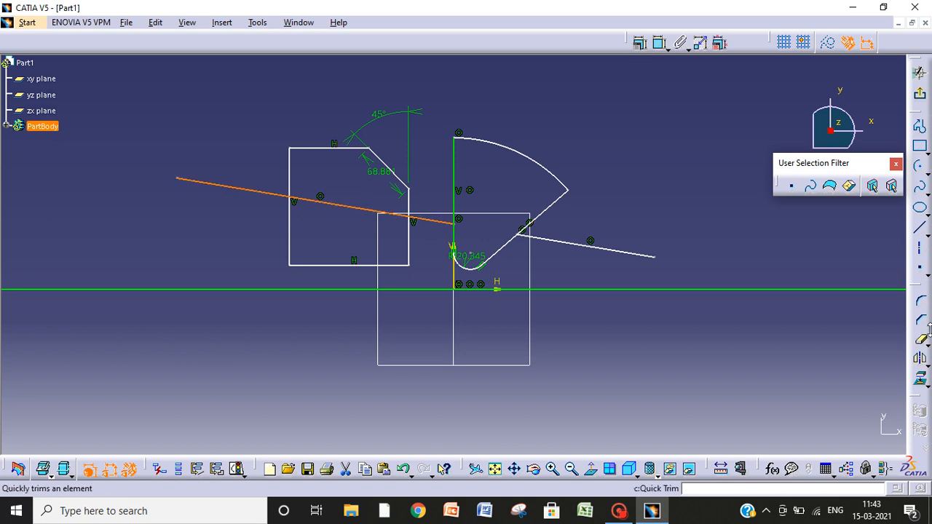
pyautogui.click(843, 308)
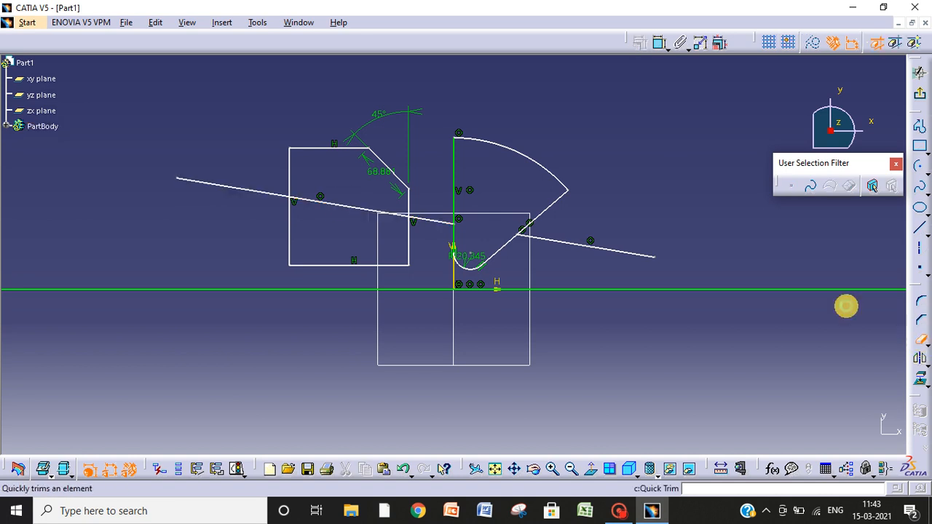
pyautogui.click(338, 206)
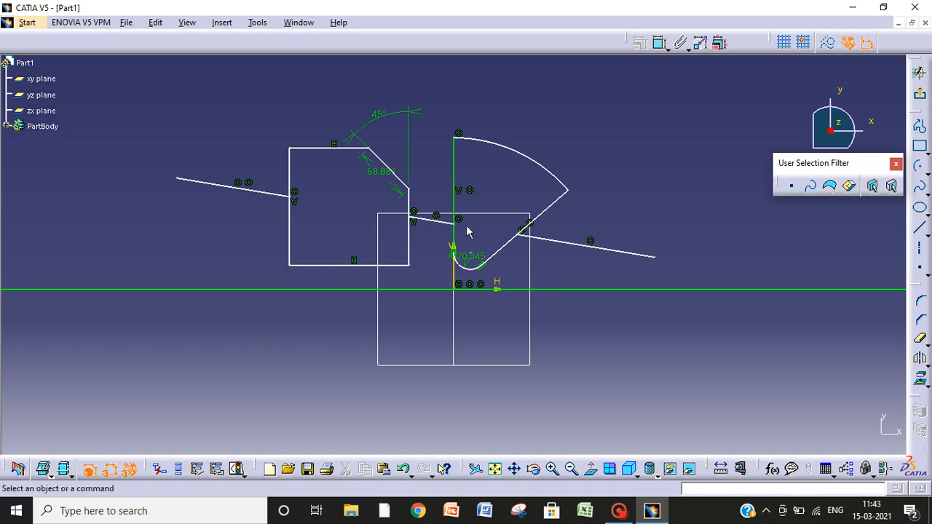
pyautogui.click(426, 218)
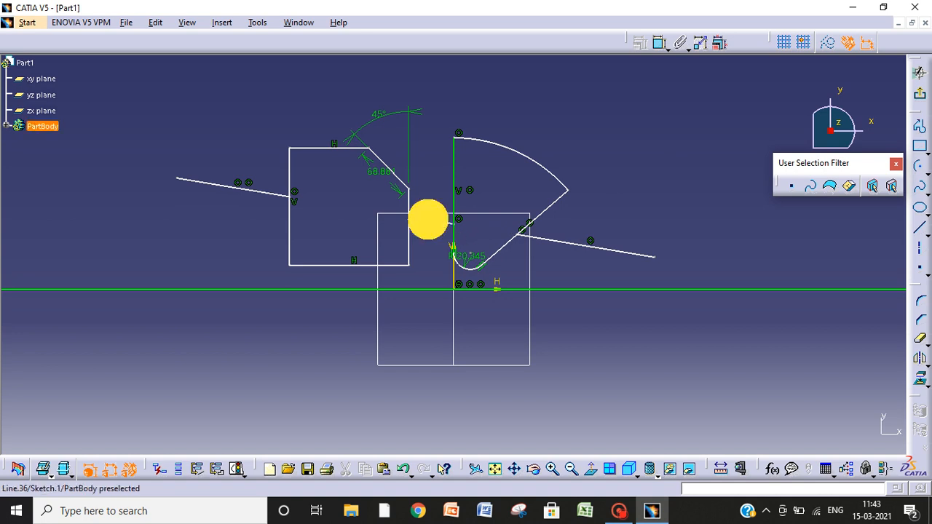
pyautogui.click(865, 331)
# Sketch a second slanted line rising from outside the rectangle, across the rectangle and the sector, to beyond the sector's outer corner
pyautogui.click(920, 228)
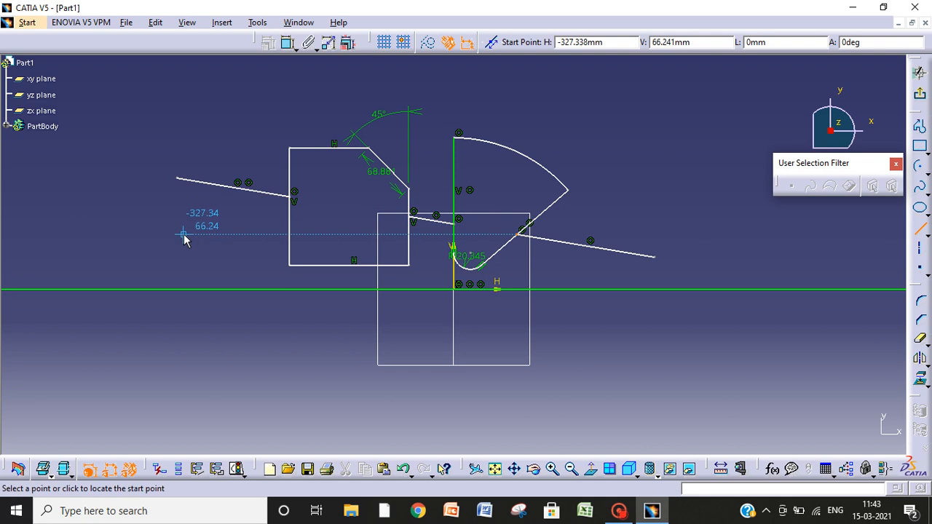
pyautogui.click(264, 230)
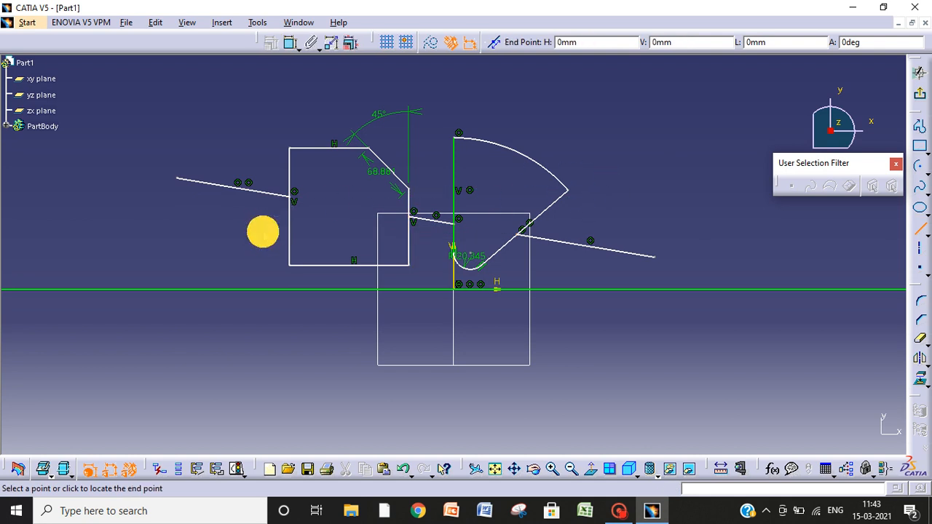
pyautogui.click(608, 188)
pyautogui.click(671, 233)
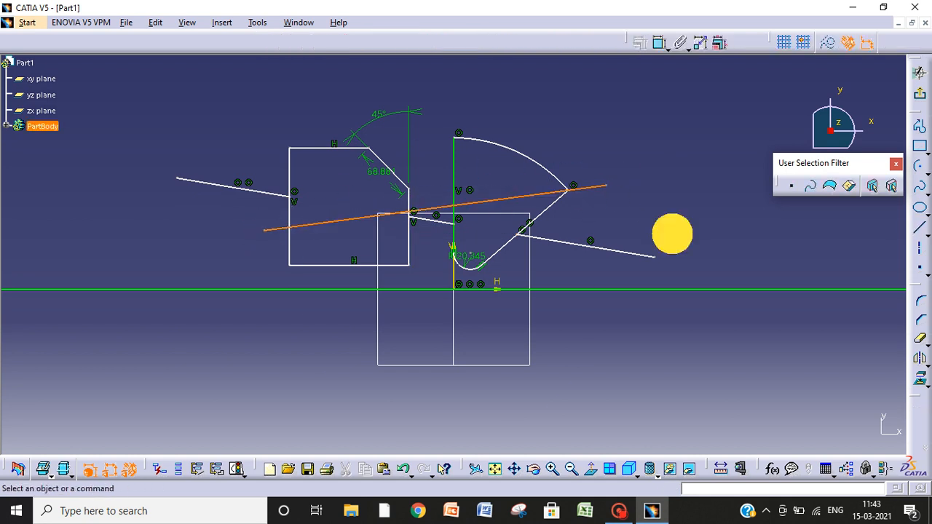
# Quick-trim the rising line's portions inside the sector and inside the chamfered rectangle
pyautogui.click(920, 338)
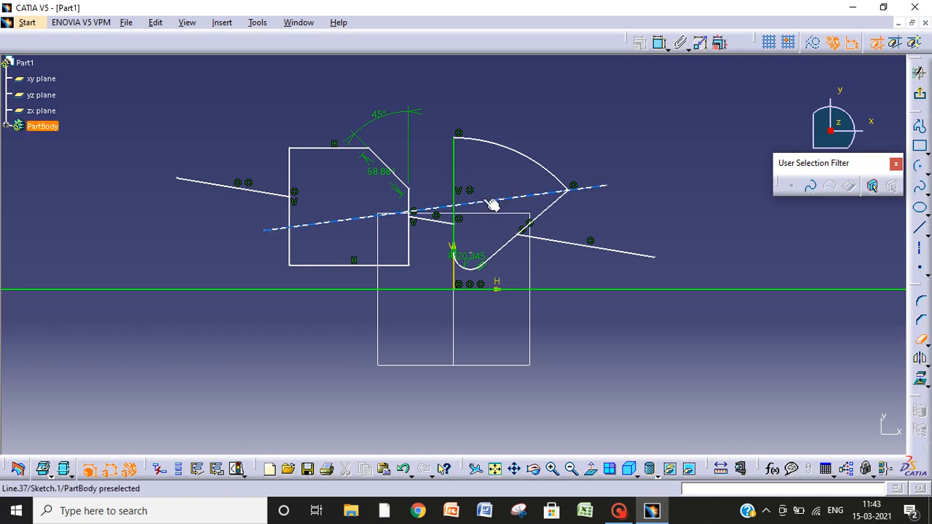
pyautogui.click(530, 198)
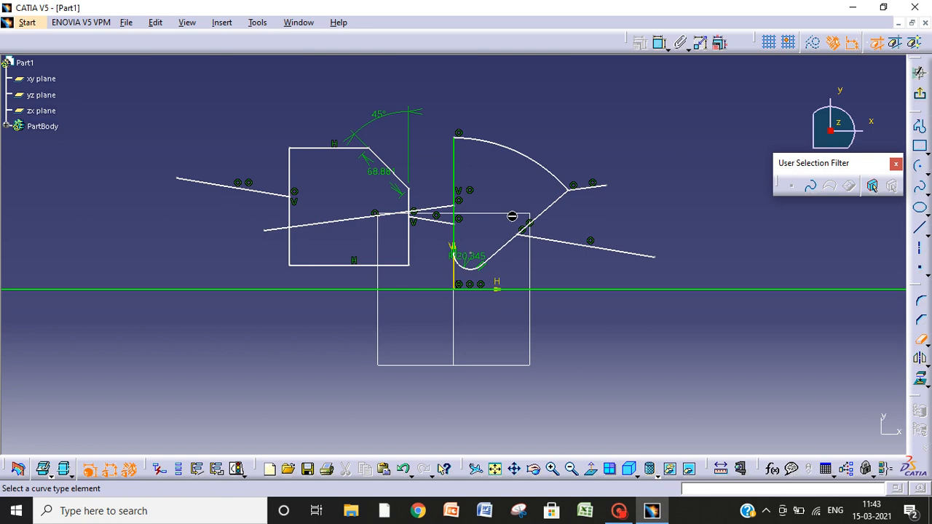
pyautogui.click(372, 219)
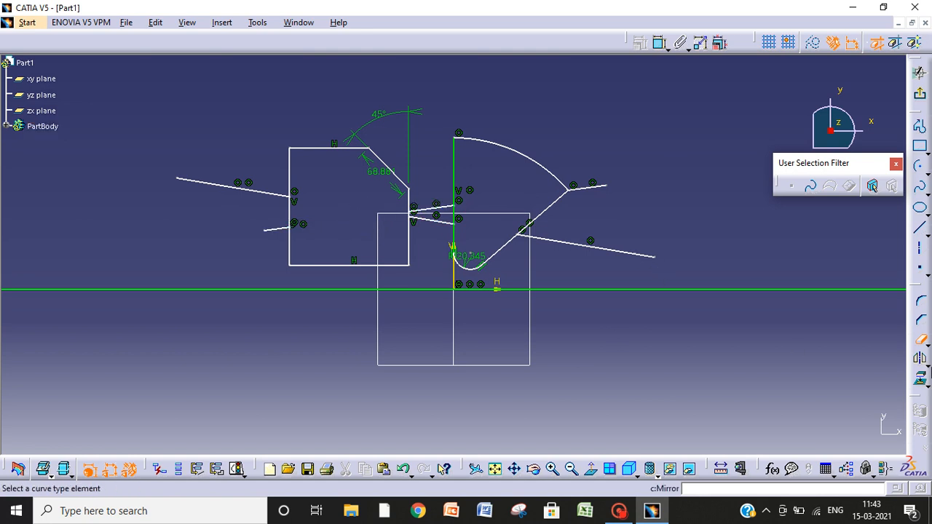
pyautogui.click(920, 338)
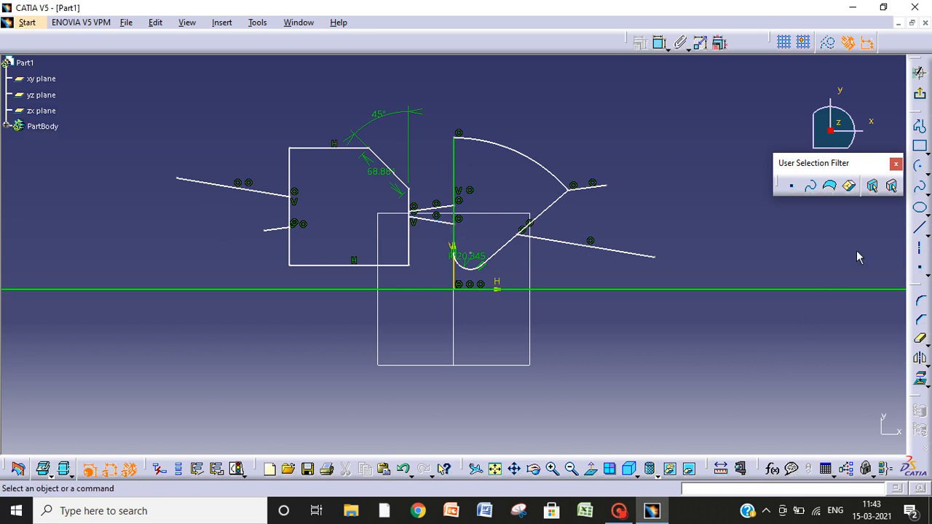
# Sketch a small circle just above the H axis, on its positive side below the sector's slanted edge
pyautogui.click(926, 171)
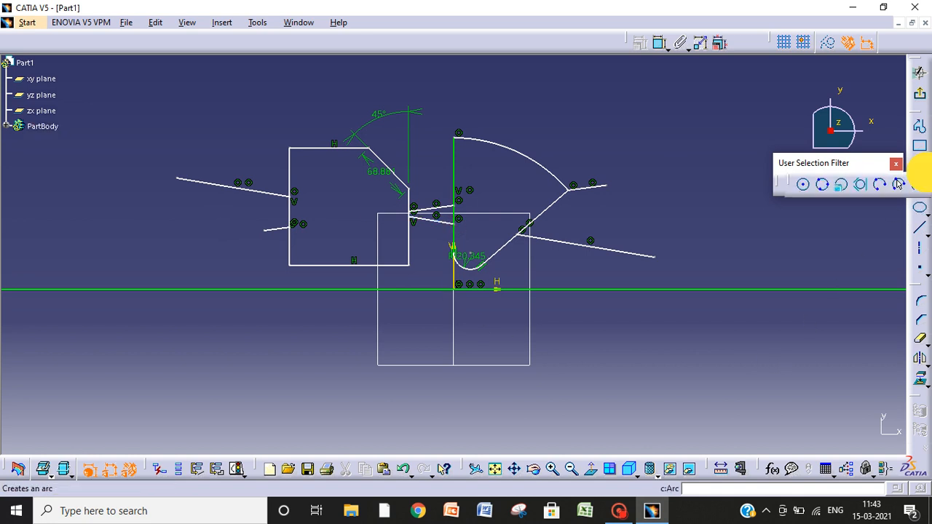
pyautogui.click(805, 187)
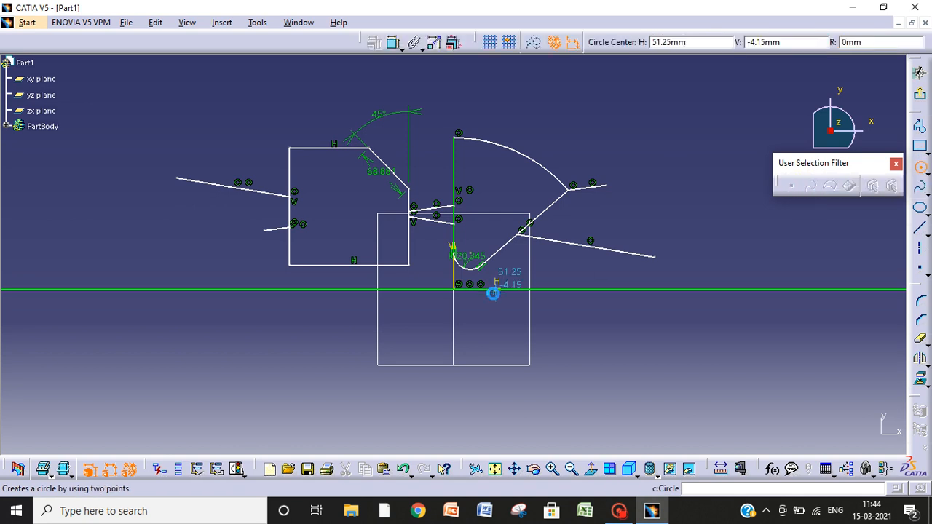
pyautogui.click(545, 271)
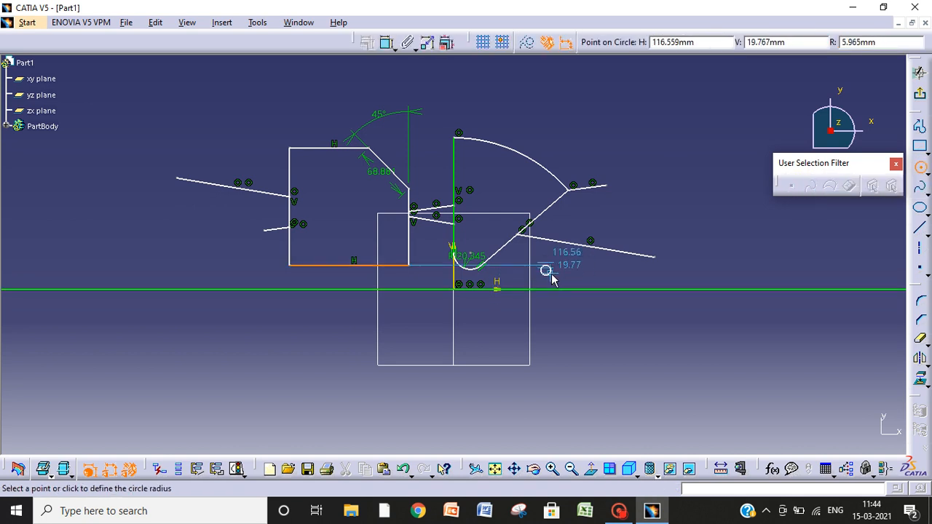
pyautogui.click(559, 278)
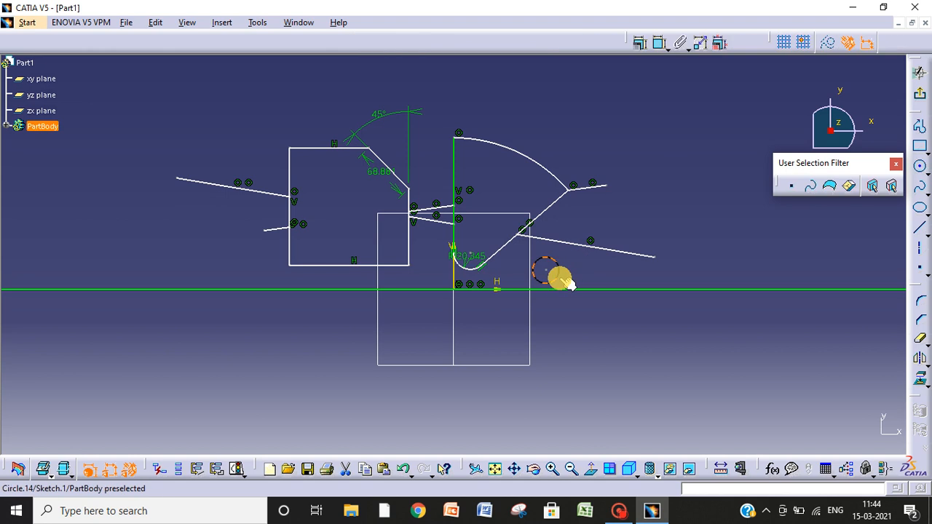
pyautogui.click(686, 316)
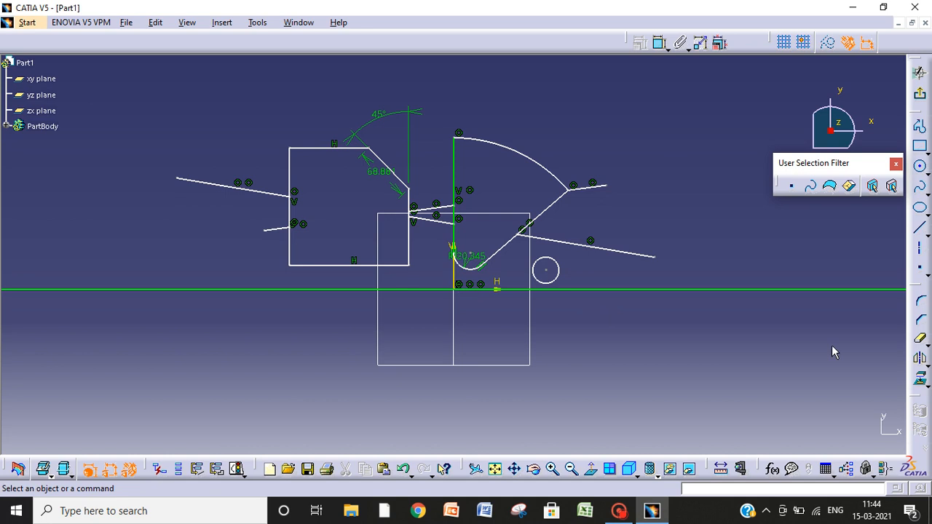
# Mirror the small circle about the vertical V axis
pyautogui.click(538, 281)
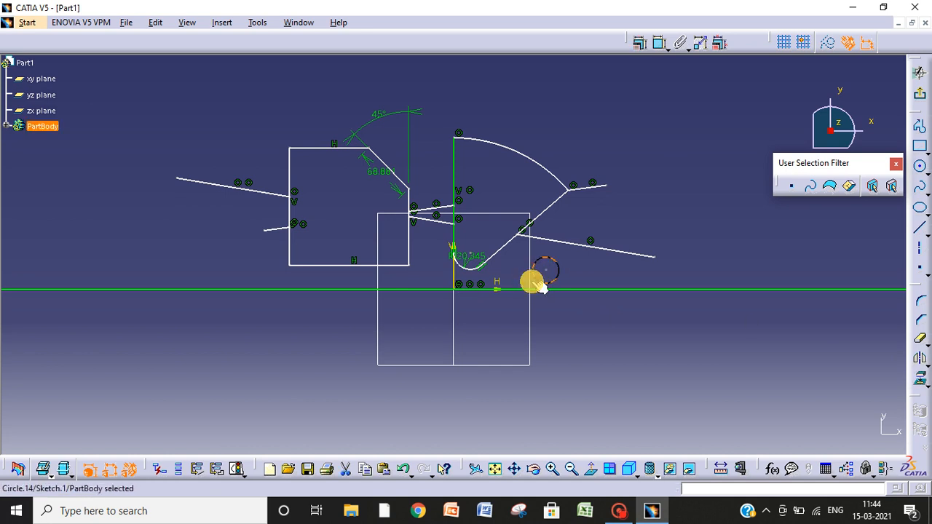
pyautogui.click(921, 361)
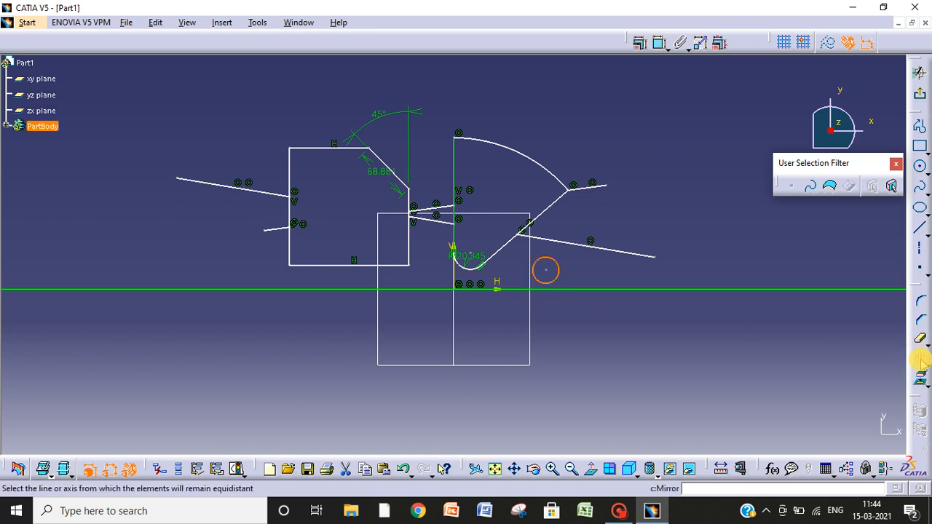
pyautogui.click(453, 273)
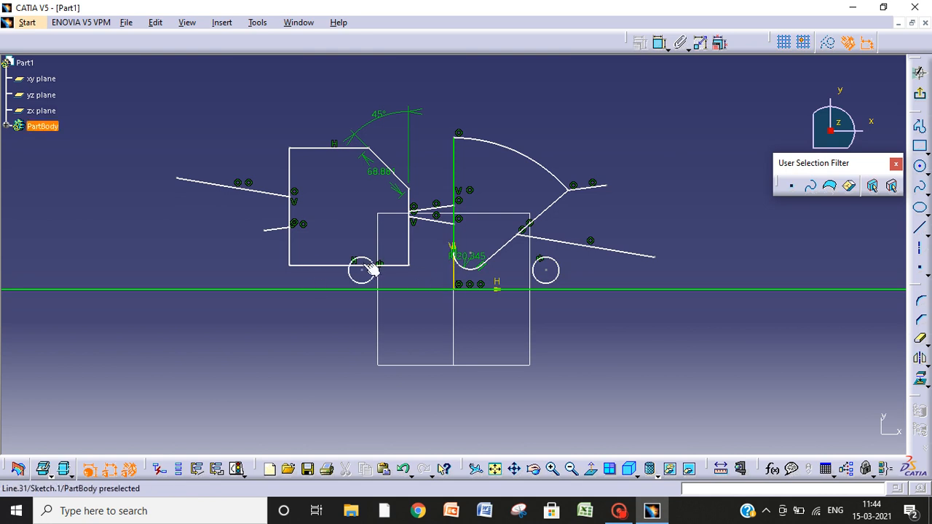
# Mirror both small circles together about the horizontal H axis
pyautogui.click(357, 282)
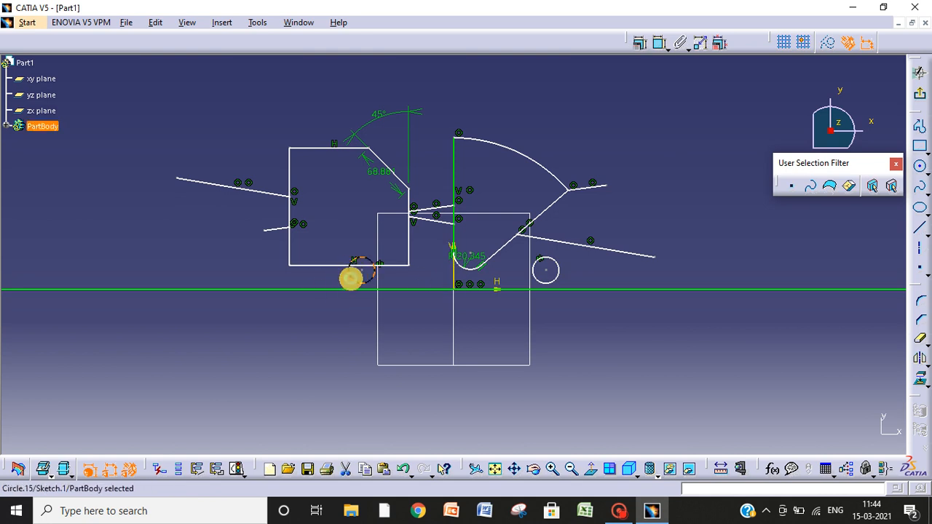
pyautogui.keyDown('ctrl'); pyautogui.click(542, 276); pyautogui.keyUp('ctrl')
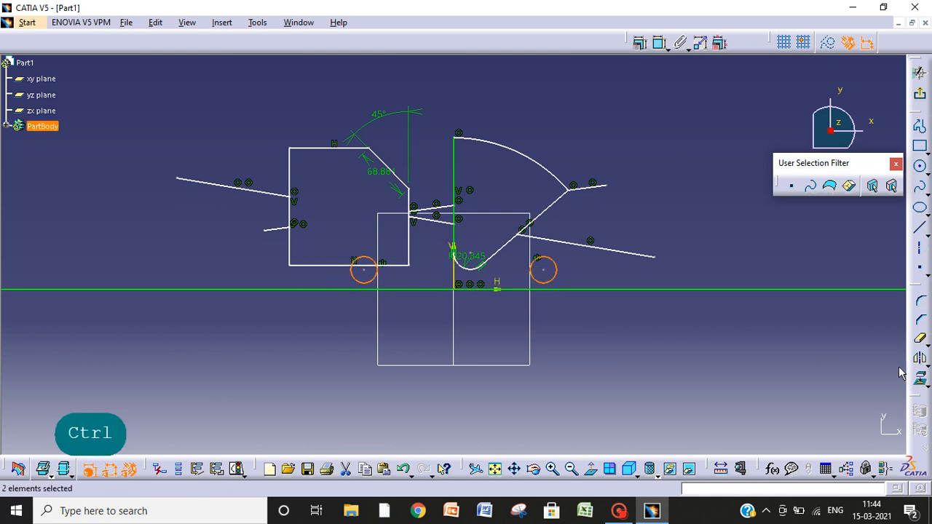
pyautogui.click(920, 361)
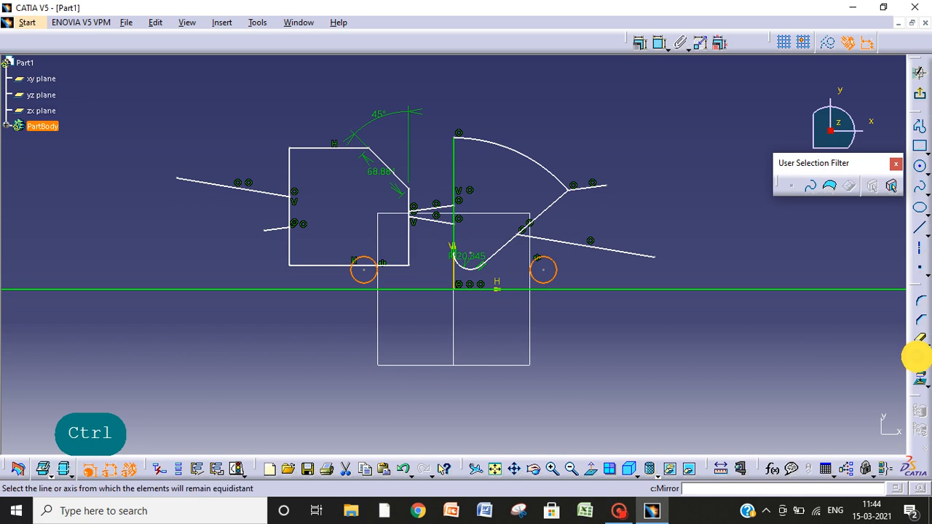
pyautogui.click(476, 290)
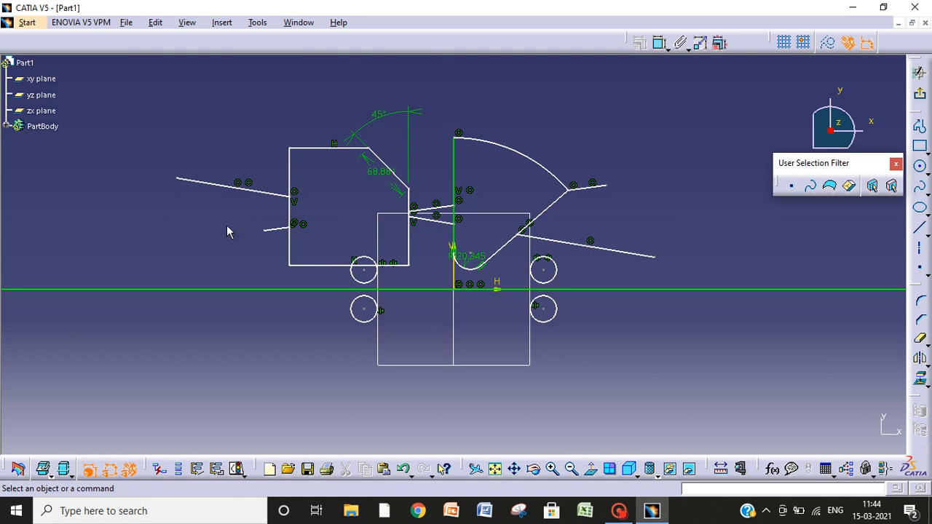
# Sketch an ellipse centred on the origin with a major radius of about 167 mm along the H axis, enclosing the four circles
pyautogui.click(925, 212)
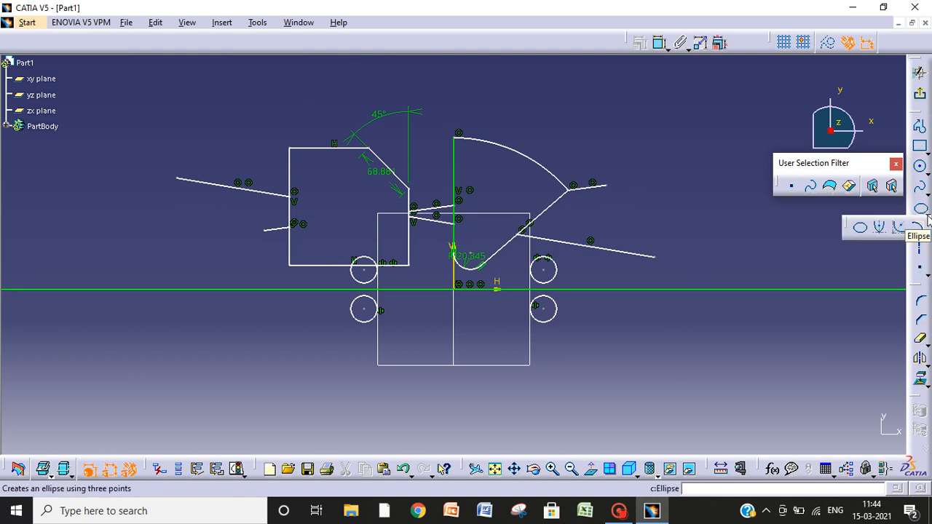
pyautogui.click(861, 230)
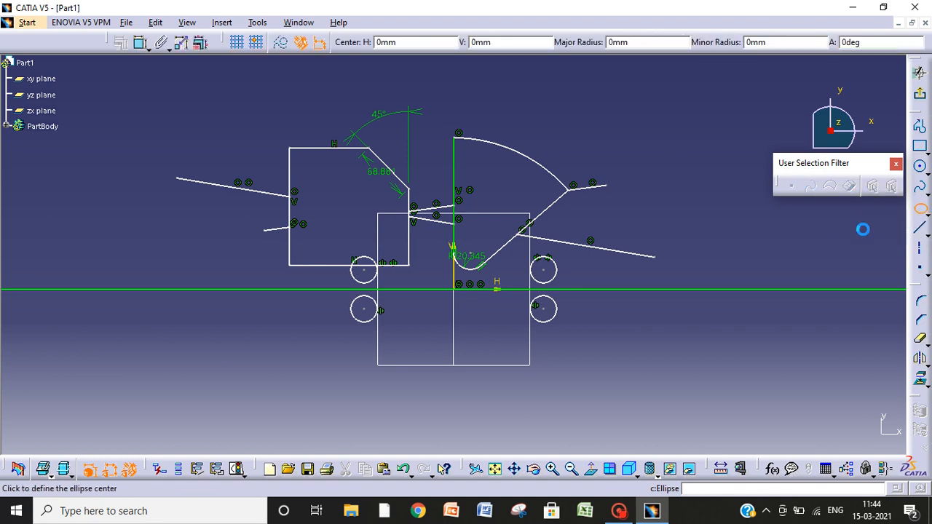
pyautogui.click(459, 289)
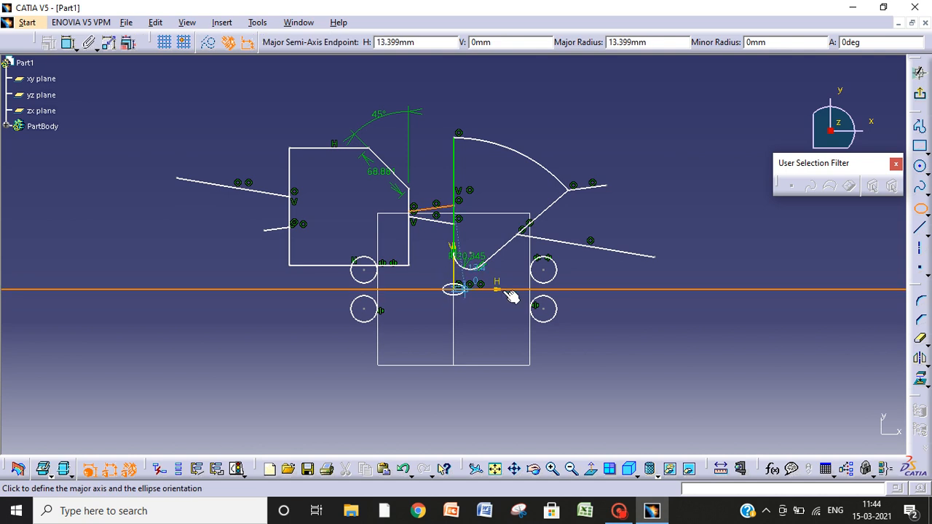
pyautogui.click(592, 291)
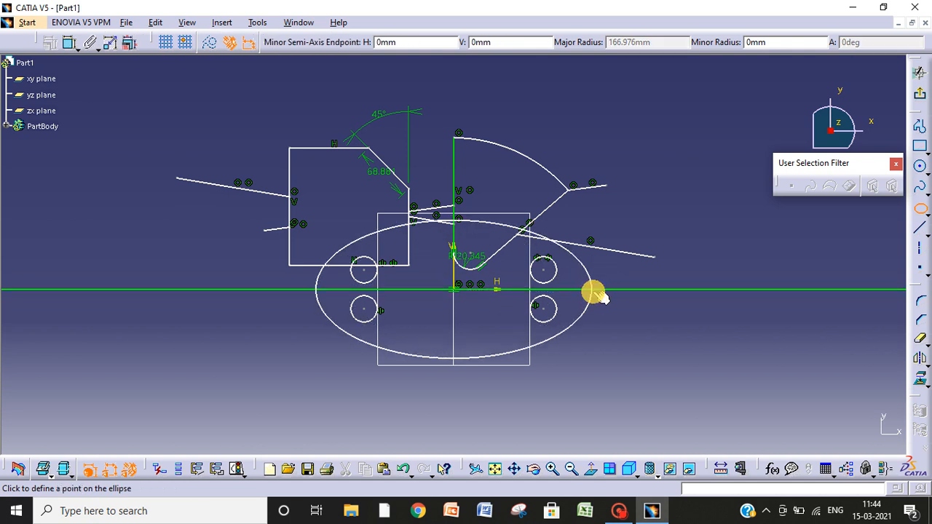
pyautogui.click(460, 223)
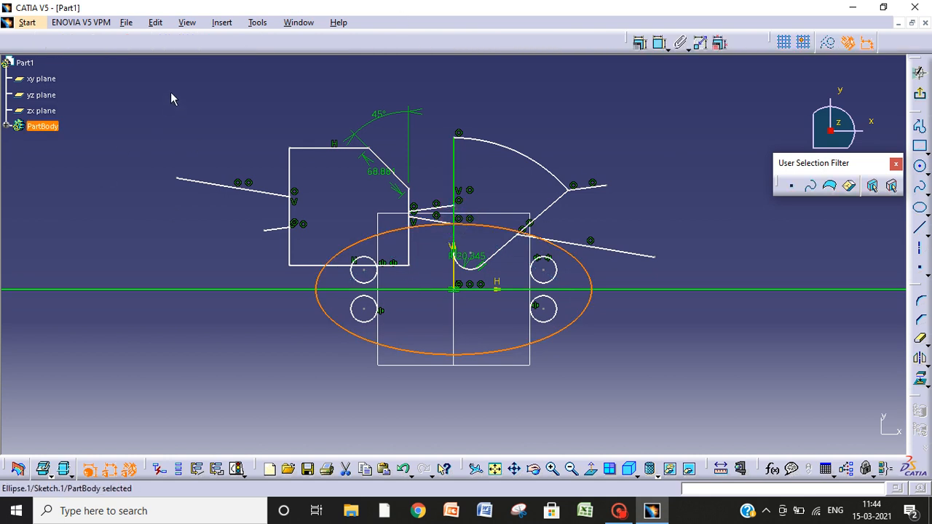
# Delete all the sketched geometry, including the rectangle, sector, trimmed lines, circles and ellipse
pyautogui.moveTo(160, 82)
pyautogui.mouseDown()
pyautogui.moveTo(386, 327)
pyautogui.moveTo(697, 427)
pyautogui.mouseUp()
pyautogui.press('Delete')
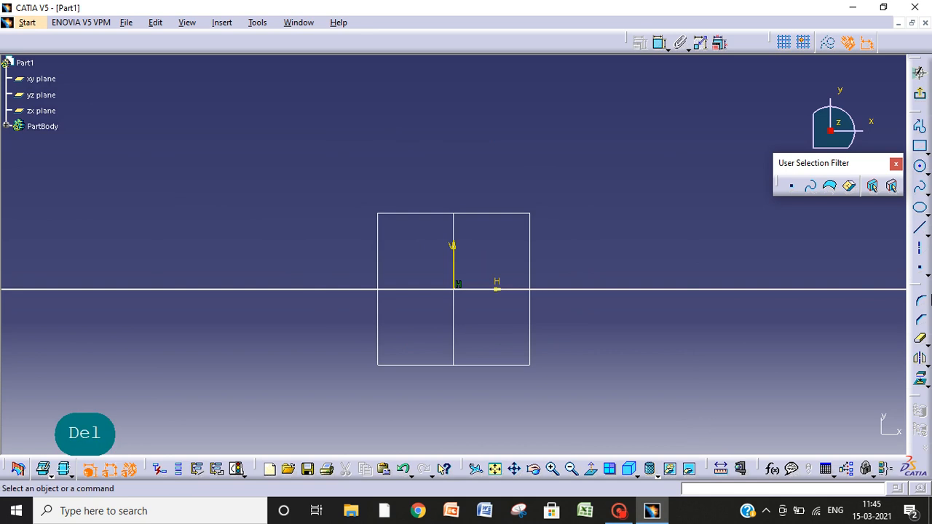
# Sketch an ellipse centred on the origin with a major radius of about 185 mm along the H axis
pyautogui.click(920, 208)
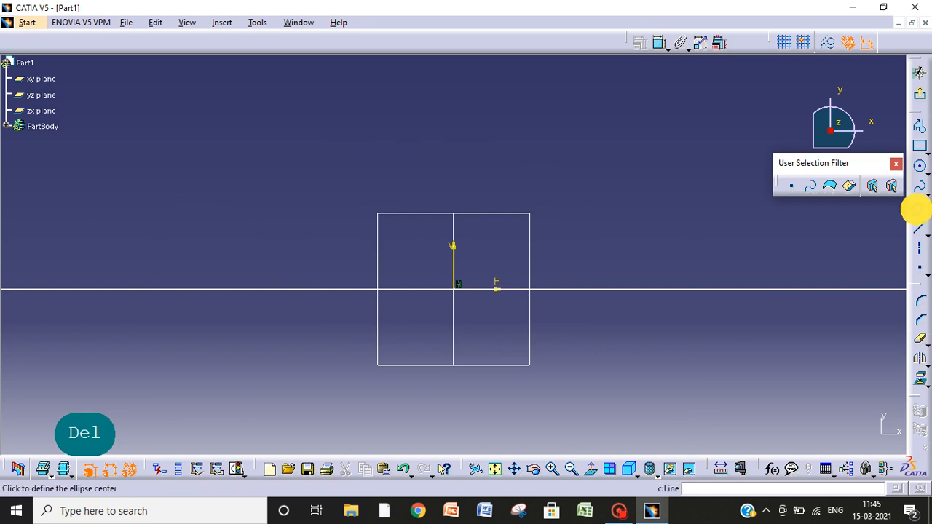
pyautogui.click(455, 290)
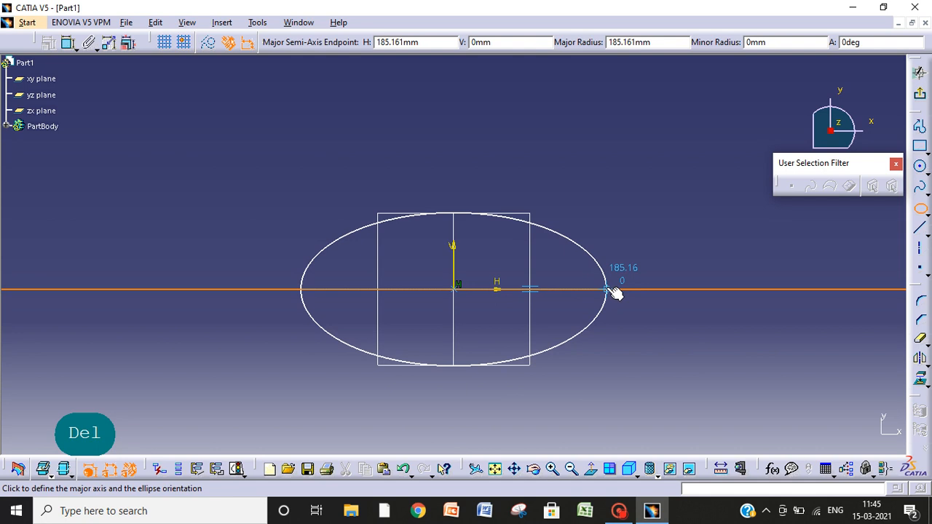
pyautogui.click(611, 290)
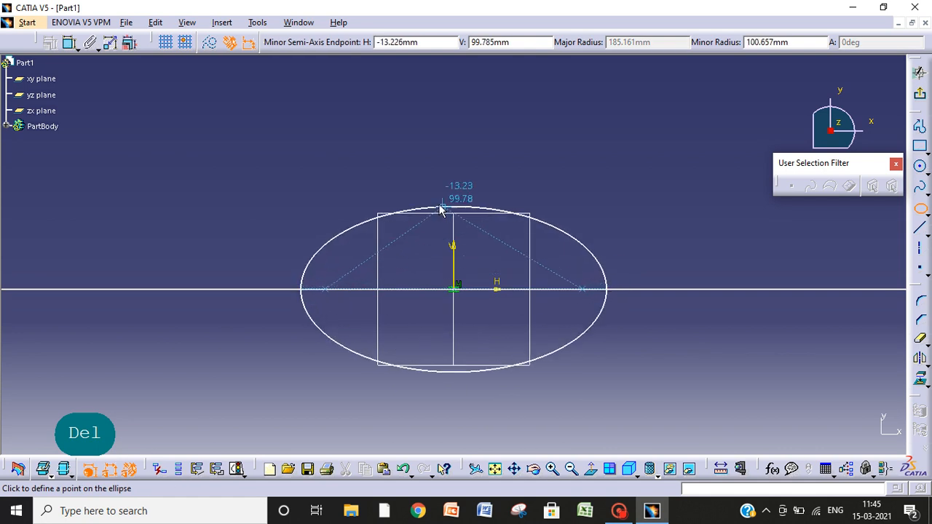
pyautogui.click(514, 221)
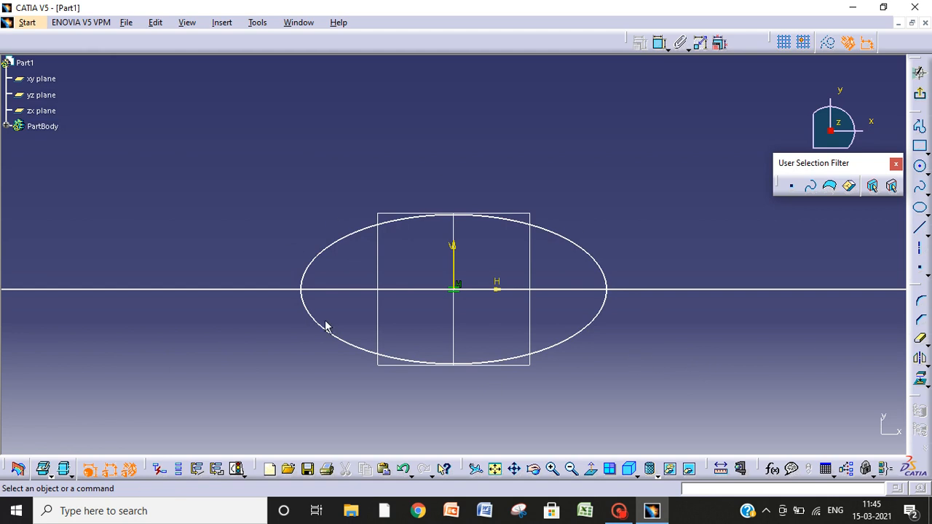
# Quick-trim the lower half of the ellipse and the part of the horizontal line that spans the ellipse
pyautogui.click(920, 338)
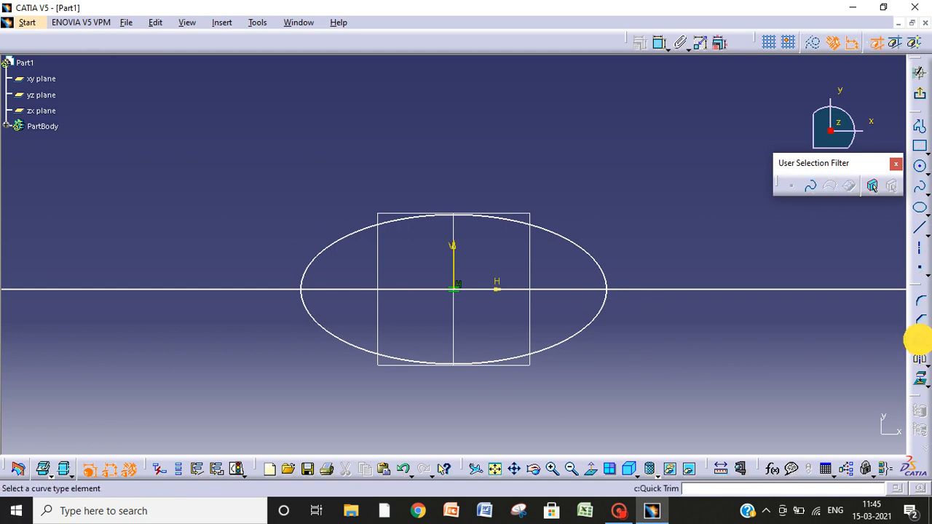
pyautogui.click(532, 354)
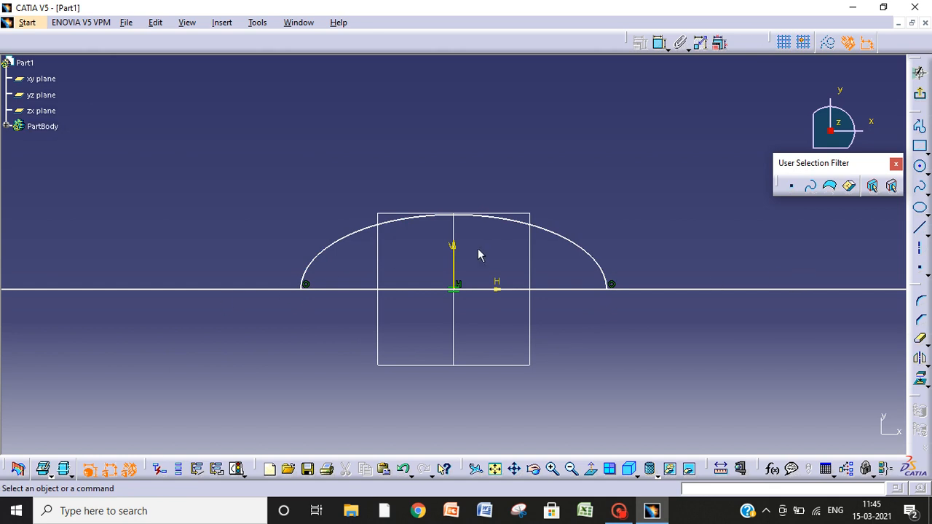
pyautogui.click(562, 289)
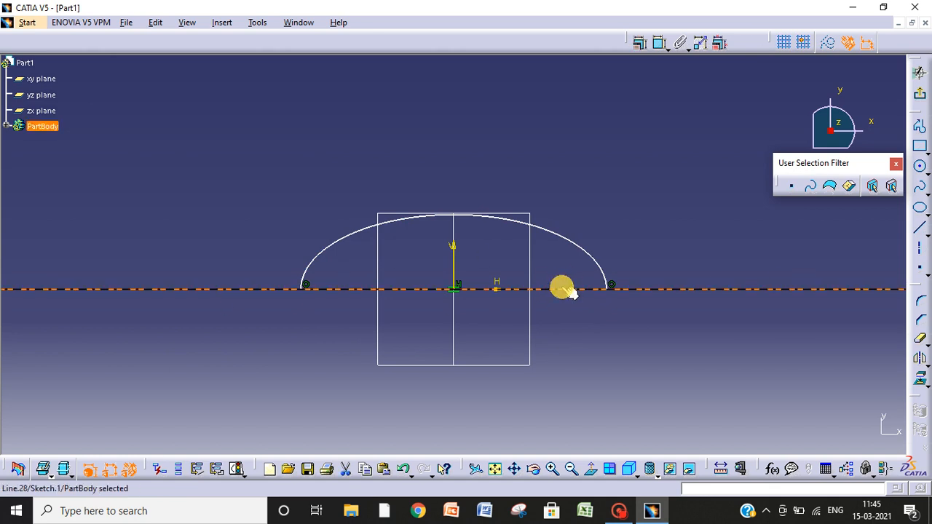
pyautogui.click(922, 339)
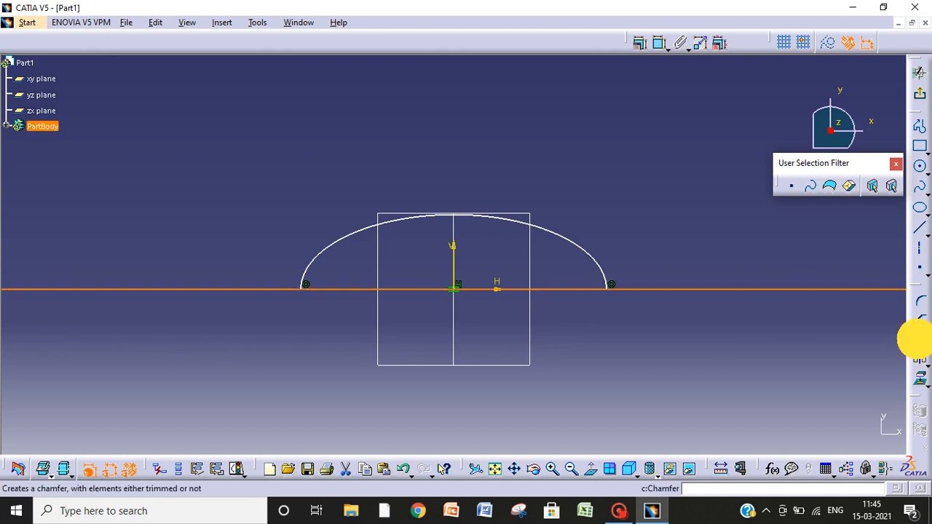
pyautogui.click(553, 292)
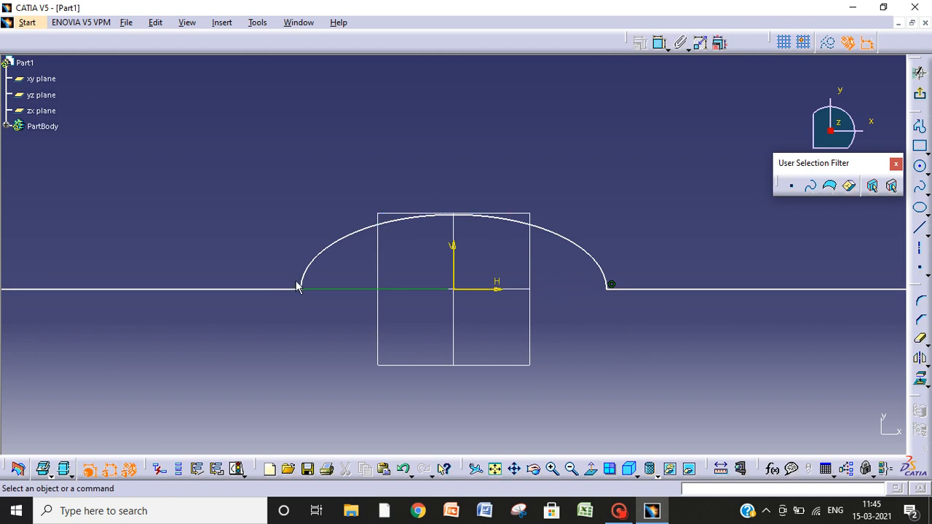
# Delete the two leftover pieces of the horizontal line on either side of the half ellipse
pyautogui.click(681, 290)
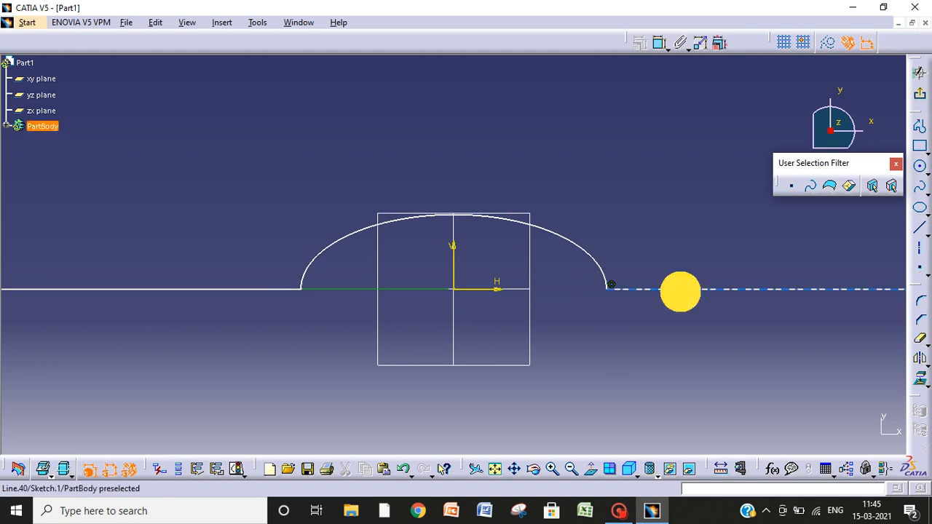
pyautogui.press('Delete')
pyautogui.press('Delete')
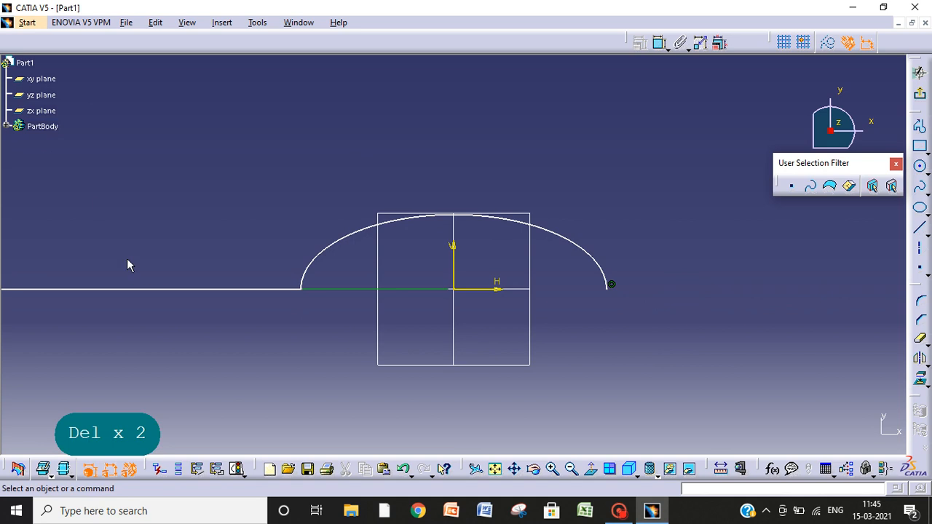
pyautogui.click(141, 289)
pyautogui.press('Delete')
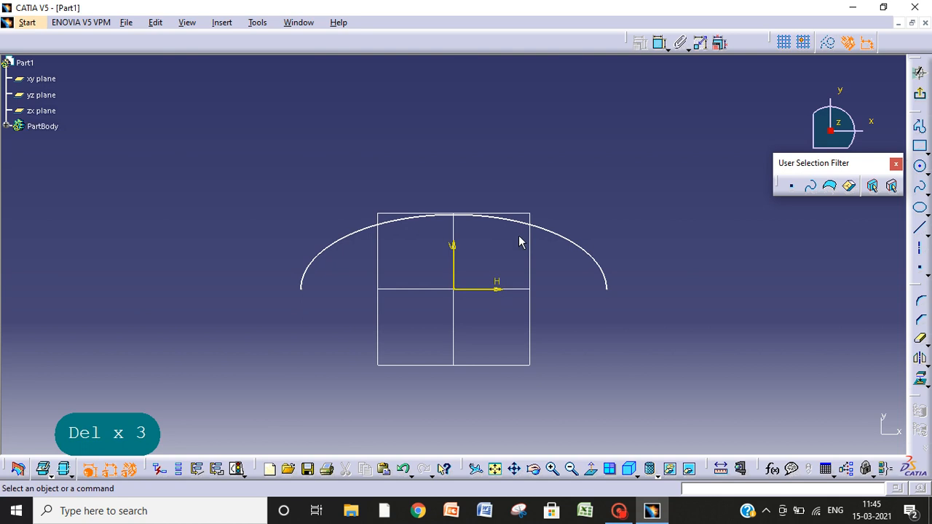
# Dimension the half ellipse's overall width above the curve and set its diameter to 300 mm
pyautogui.click(660, 45)
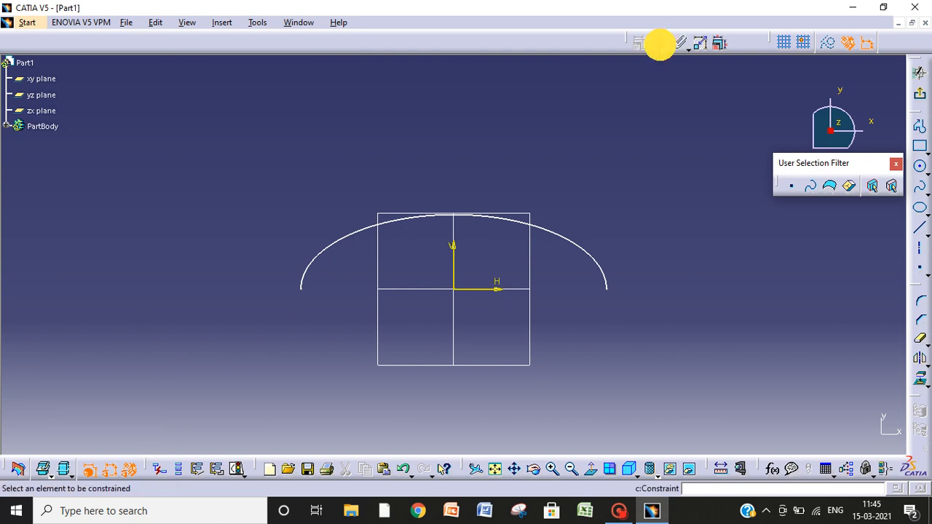
pyautogui.click(531, 221)
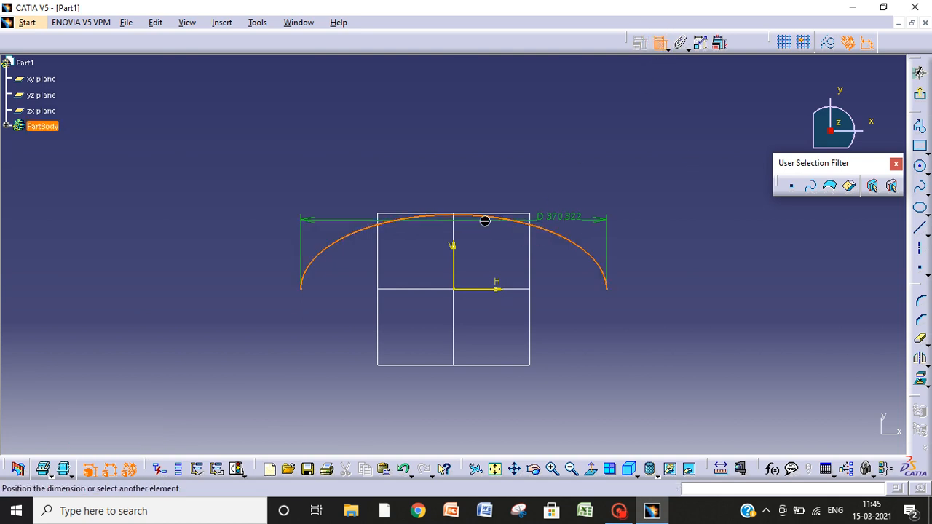
pyautogui.click(481, 184)
pyautogui.doubleClick(481, 184)
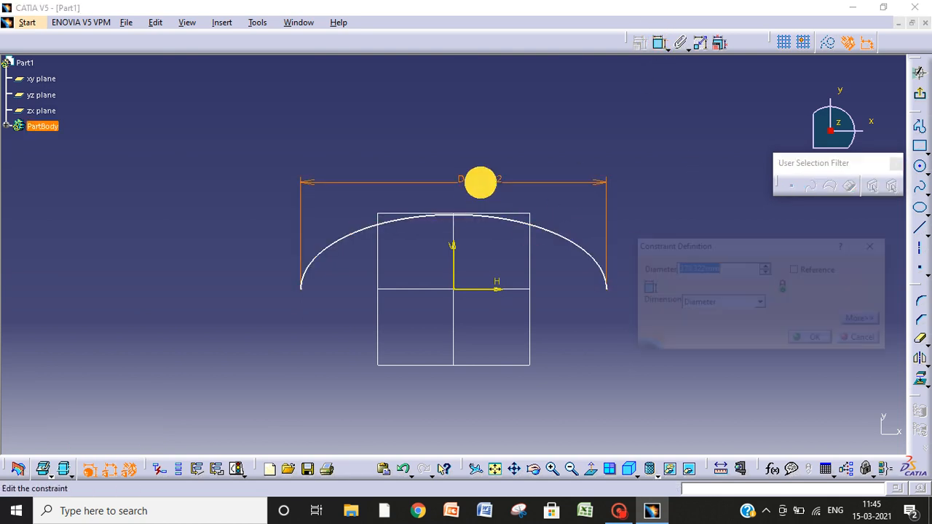
pyautogui.write('300')
pyautogui.press('Return')
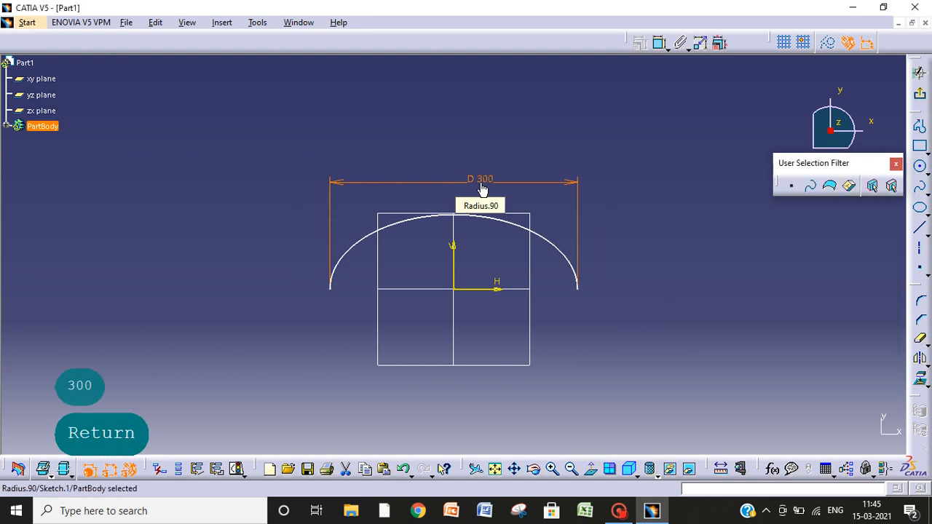
pyautogui.click(651, 208)
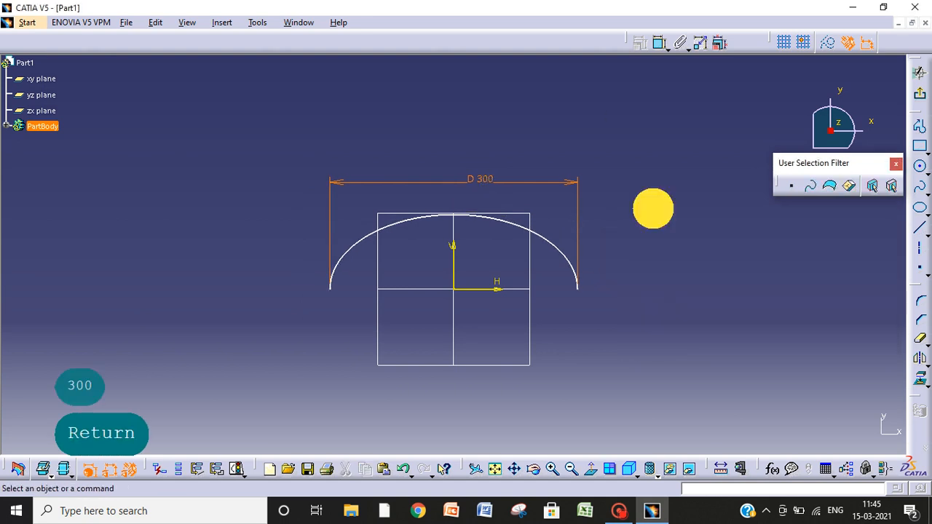
# Constrain the two endpoints of the half ellipse to be symmetric about the vertical V axis
pyautogui.click(639, 44)
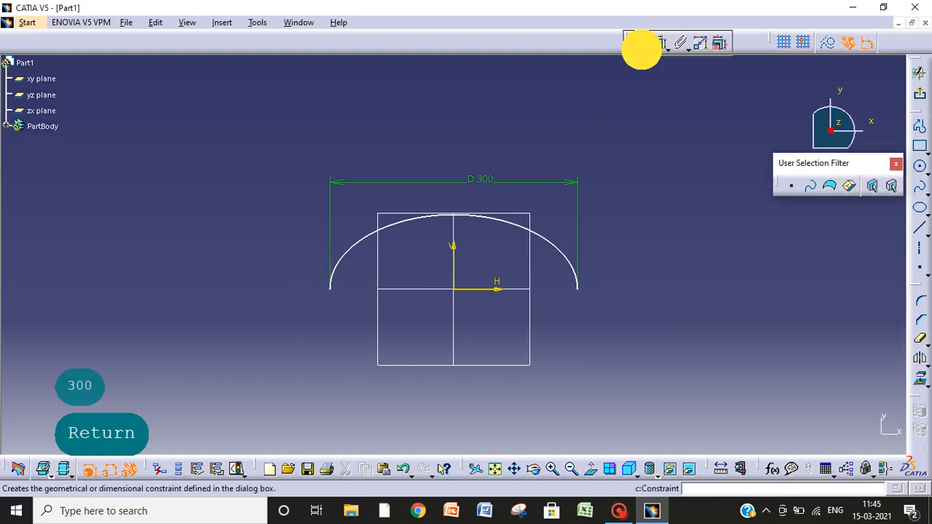
pyautogui.doubleClick(580, 290)
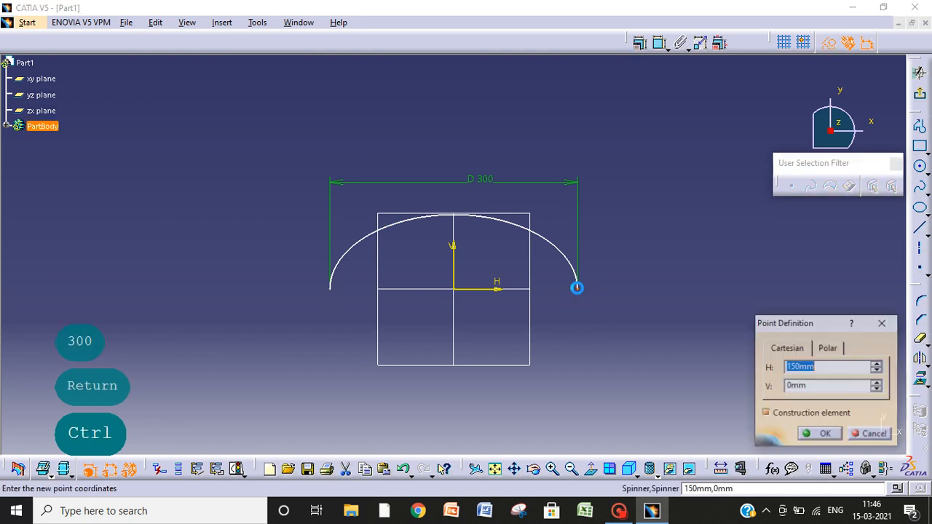
pyautogui.press('ctrl')
pyautogui.click(883, 323)
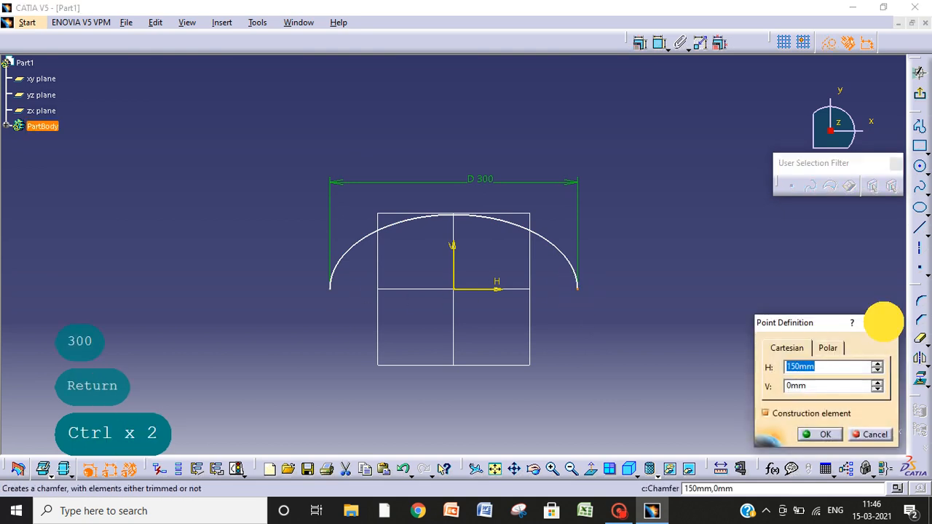
pyautogui.keyDown('ctrl'); pyautogui.click(333, 289); pyautogui.keyUp('ctrl')
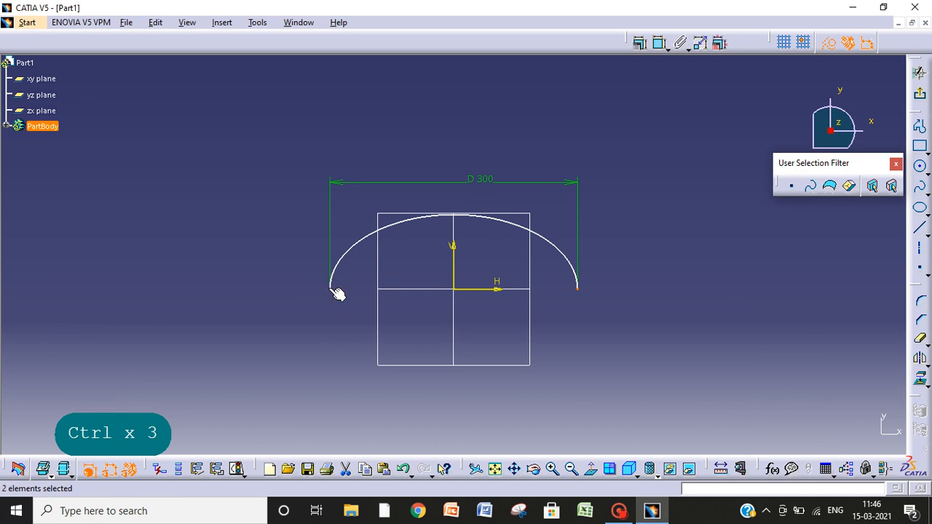
pyautogui.keyDown('ctrl'); pyautogui.click(454, 271); pyautogui.keyUp('ctrl')
pyautogui.click(642, 42)
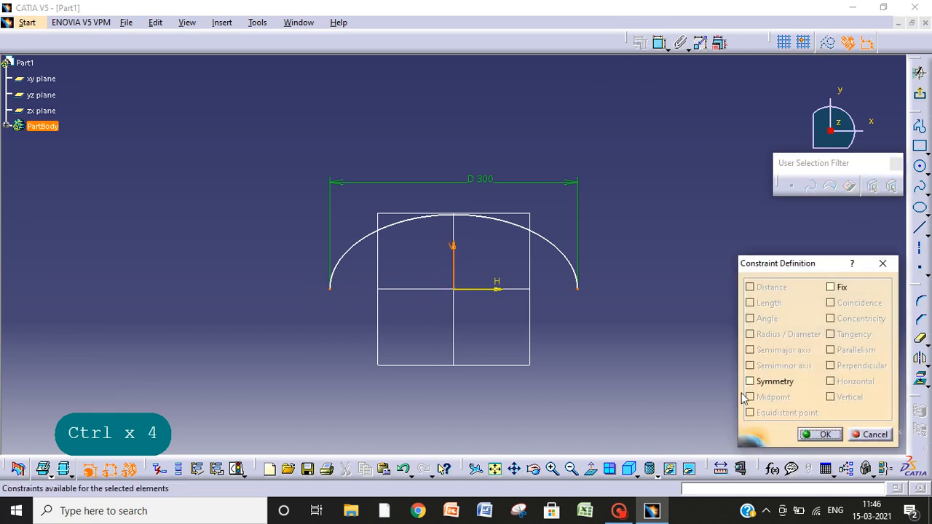
pyautogui.click(751, 382)
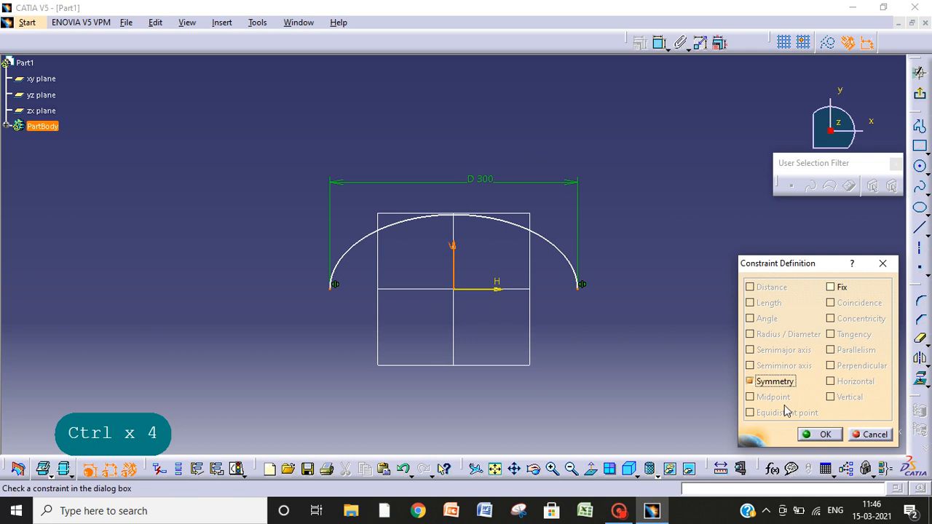
pyautogui.click(817, 434)
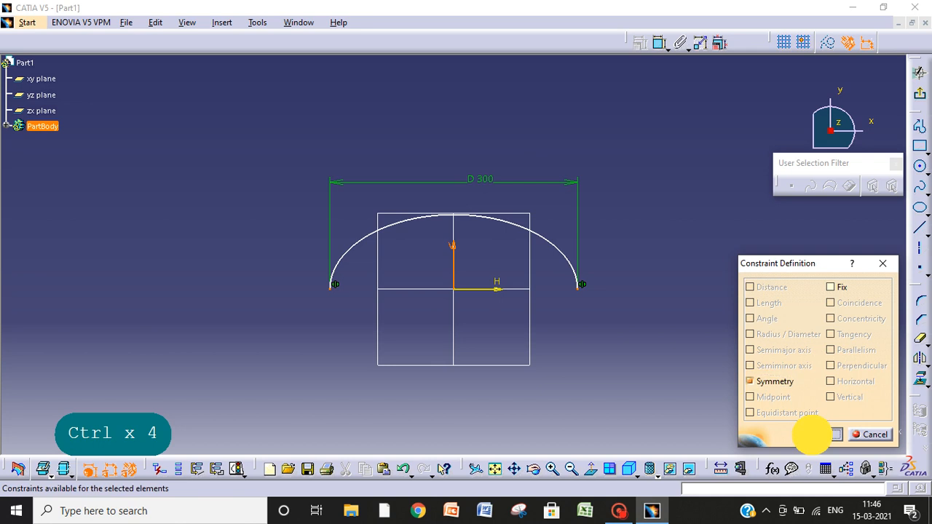
# Sketch two separate slanted lines crossing the half ellipse, the left one about 350 mm long and the right one longer
pyautogui.click(920, 228)
pyautogui.click(377, 340)
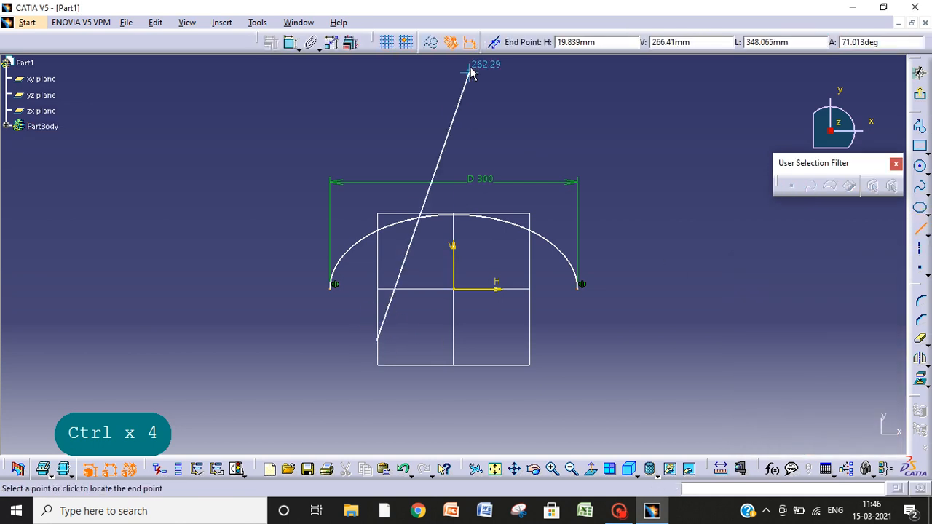
pyautogui.click(470, 69)
pyautogui.click(590, 101)
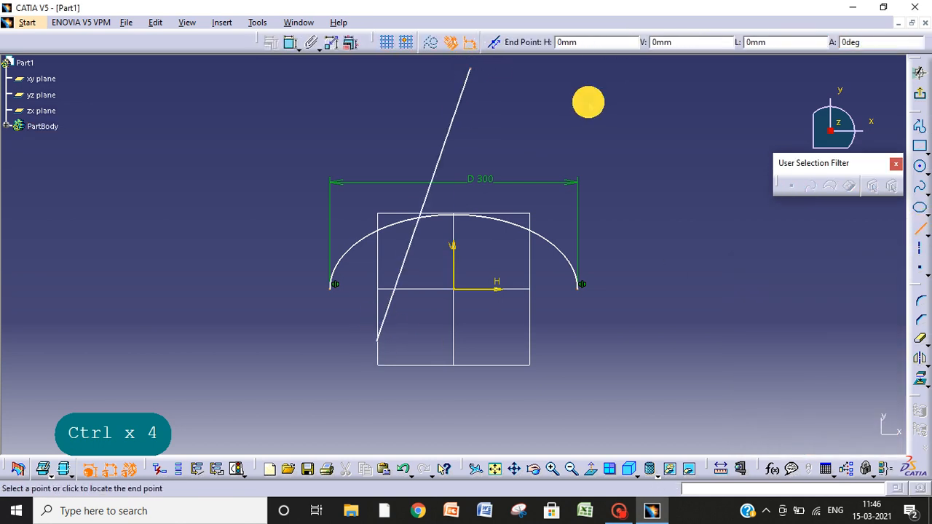
pyautogui.click(403, 413)
pyautogui.press('Escape')
pyautogui.press('Escape')
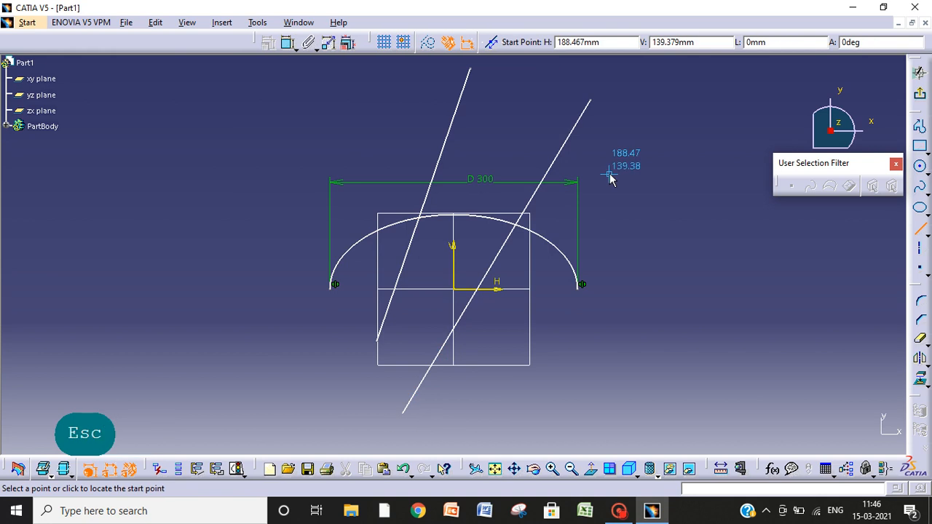
# Apply a parallelism constraint between the two slanted lines
pyautogui.keyDown('ctrl'); pyautogui.click(534, 193); pyautogui.keyUp('ctrl')
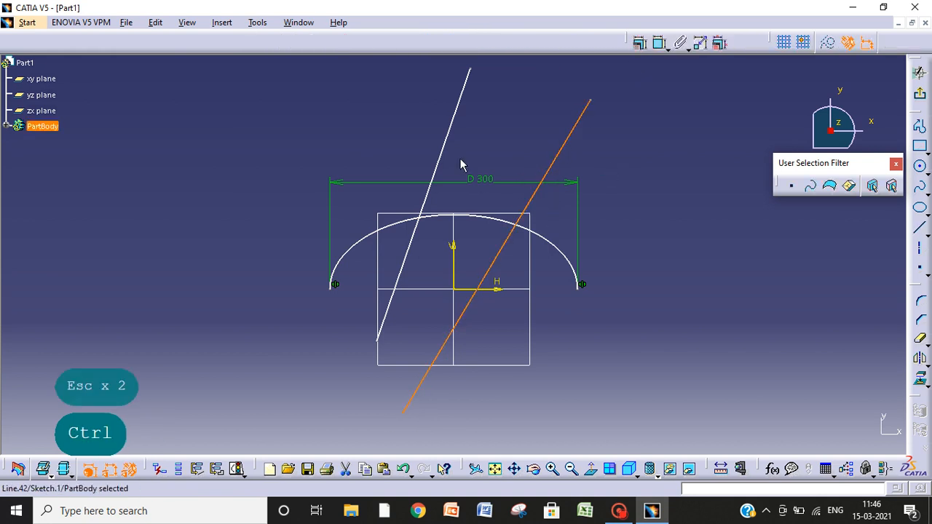
pyautogui.keyDown('ctrl'); pyautogui.click(446, 144); pyautogui.keyUp('ctrl')
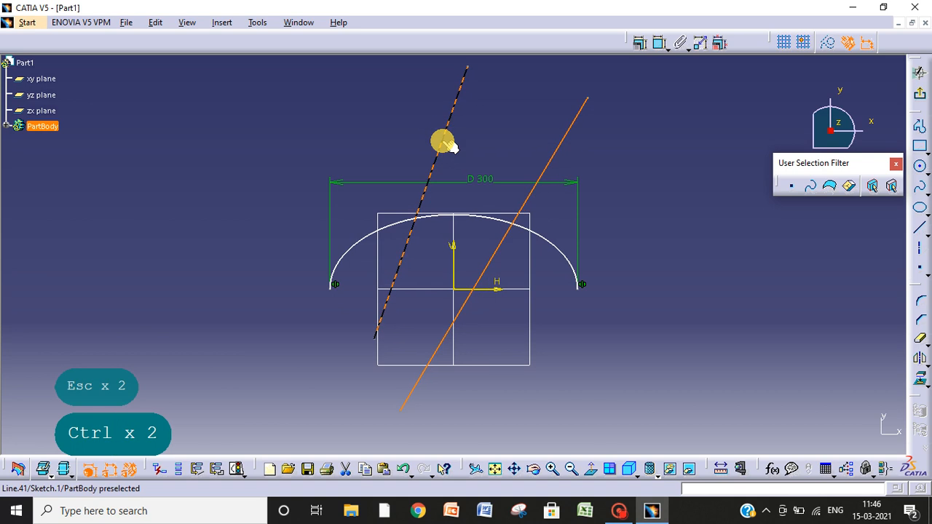
pyautogui.click(639, 44)
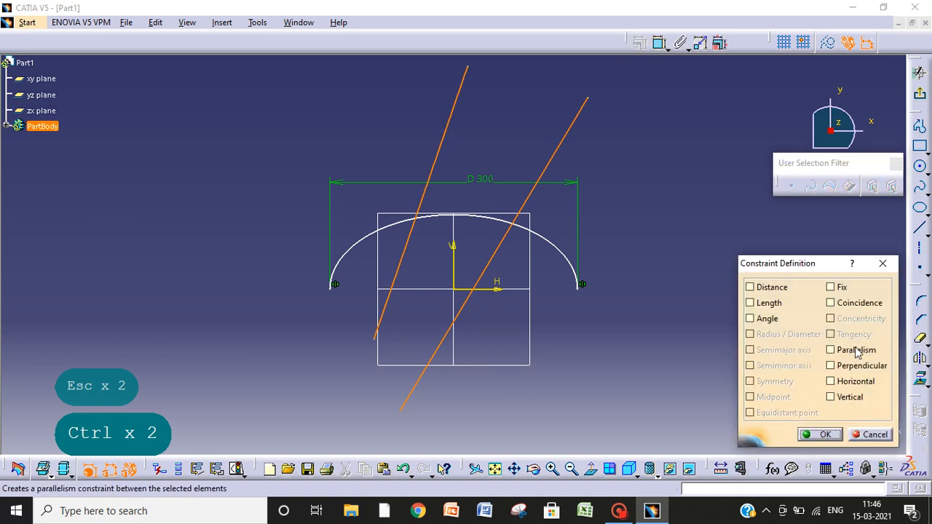
pyautogui.click(843, 352)
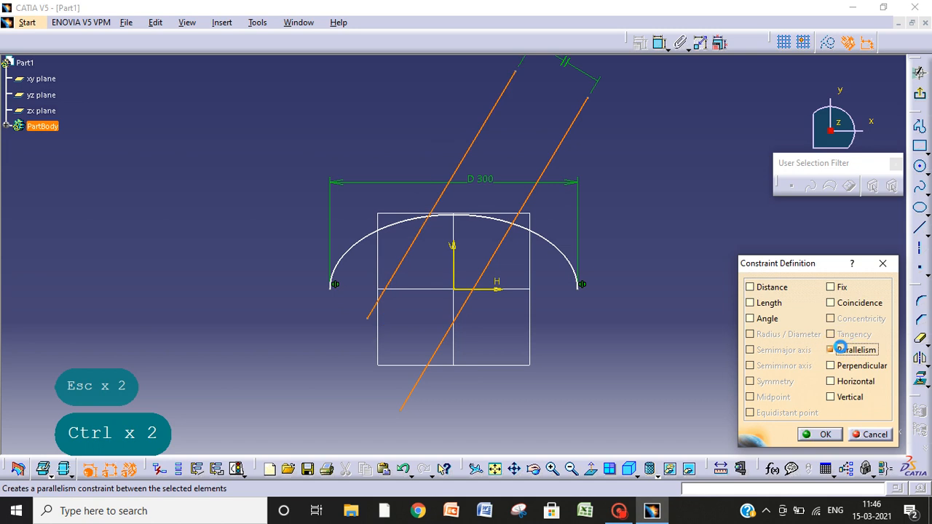
pyautogui.click(821, 434)
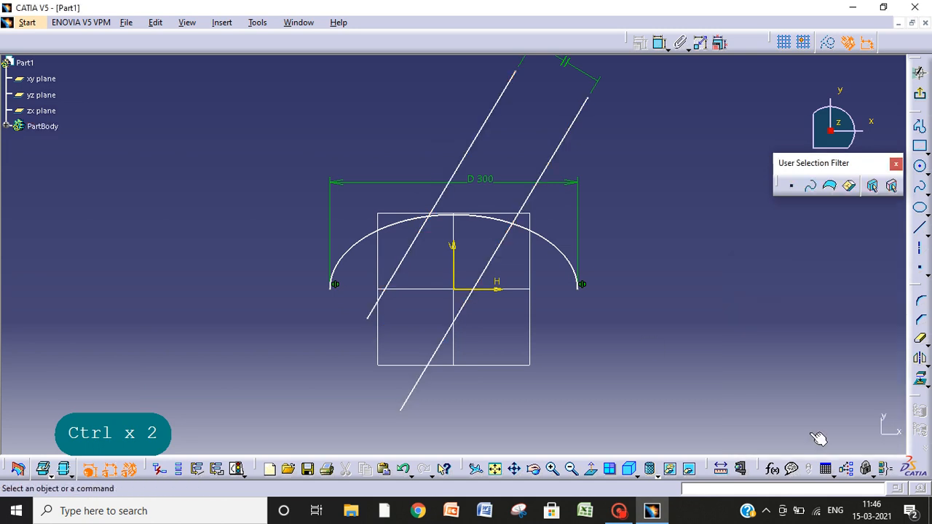
# Apply a coincidence constraint between the lower endpoint of the left slanted line and the left endpoint of the half ellipse
pyautogui.click(376, 323)
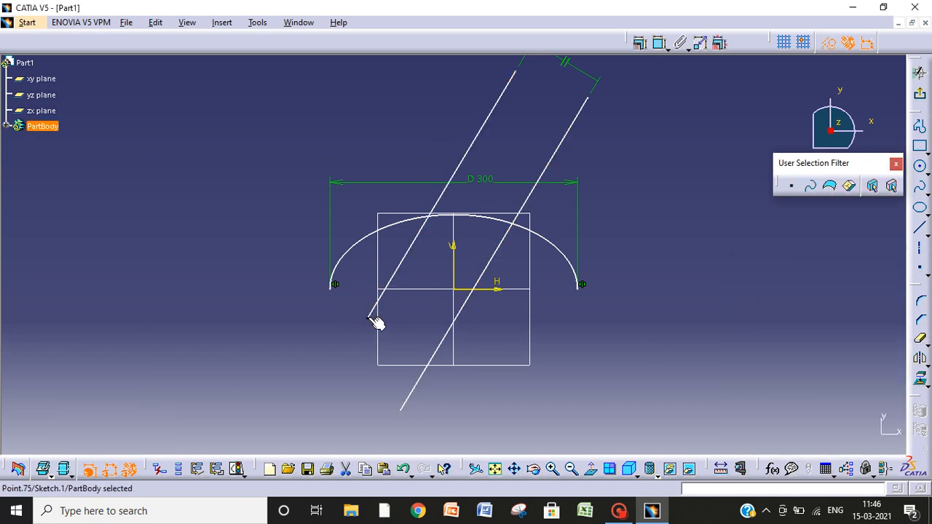
pyautogui.keyDown('ctrl'); pyautogui.click(335, 287); pyautogui.keyUp('ctrl')
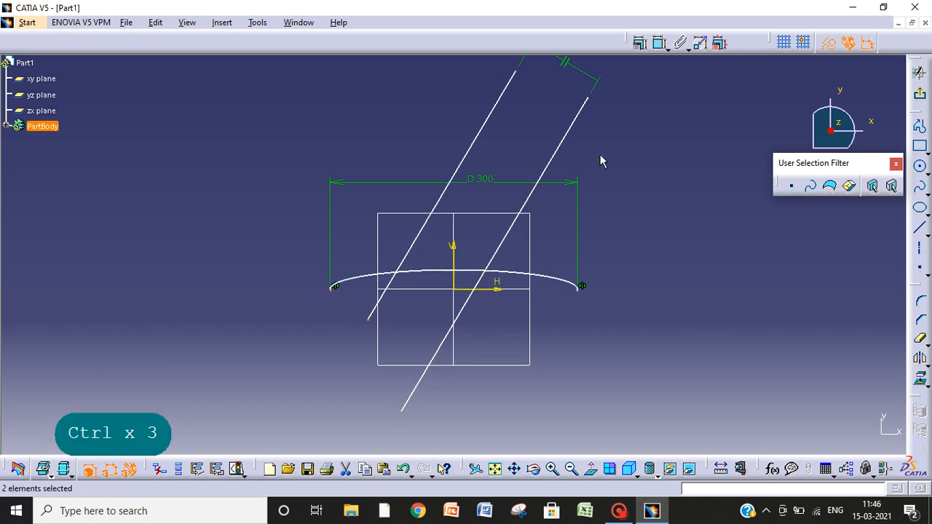
pyautogui.click(639, 42)
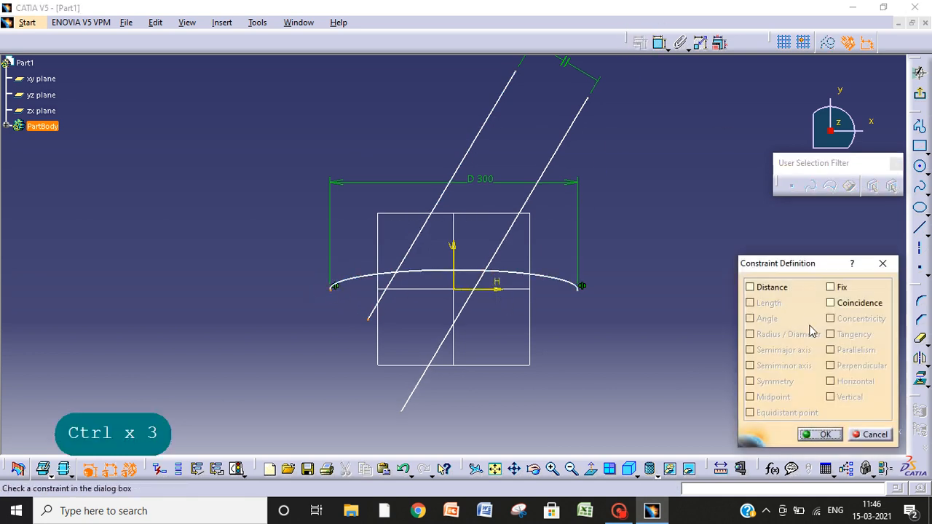
pyautogui.click(847, 302)
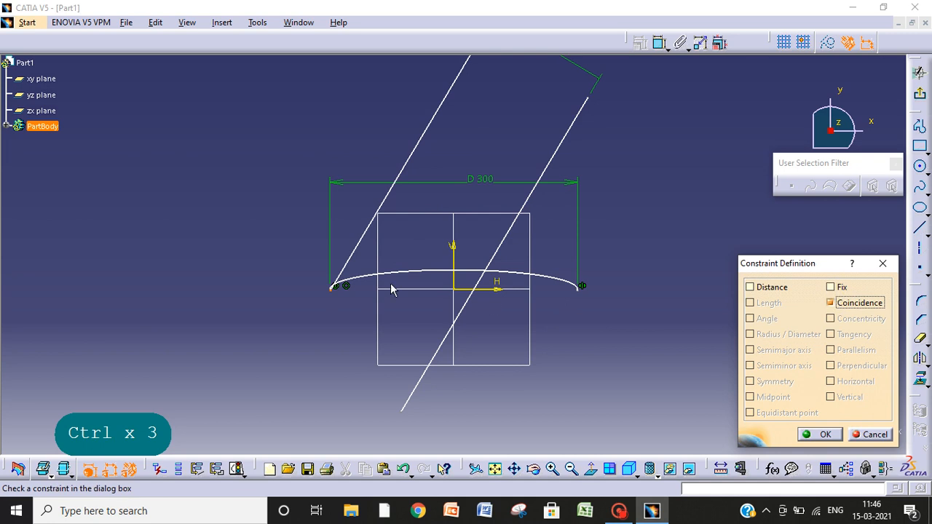
pyautogui.click(825, 435)
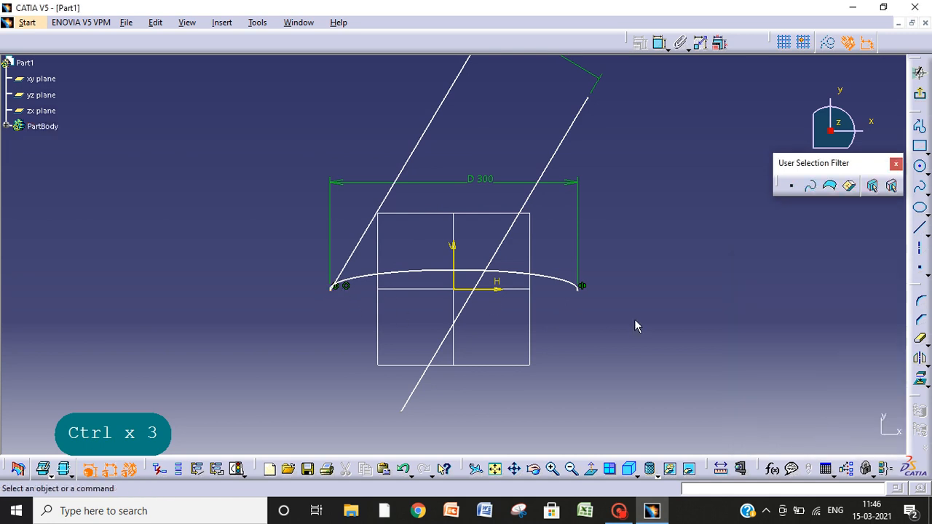
# Sketch a third line sloping down to the right, crossing the right slanted line and the right end of the half ellipse
pyautogui.click(920, 228)
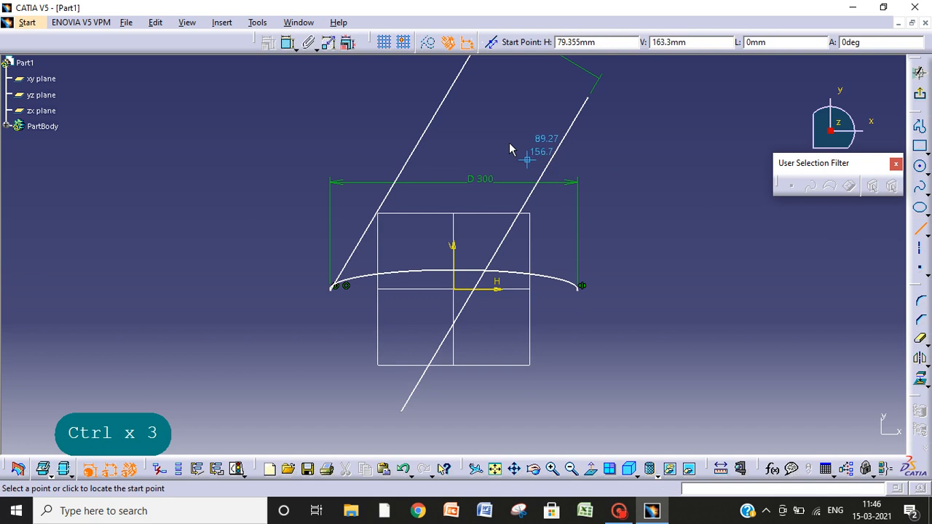
pyautogui.click(477, 124)
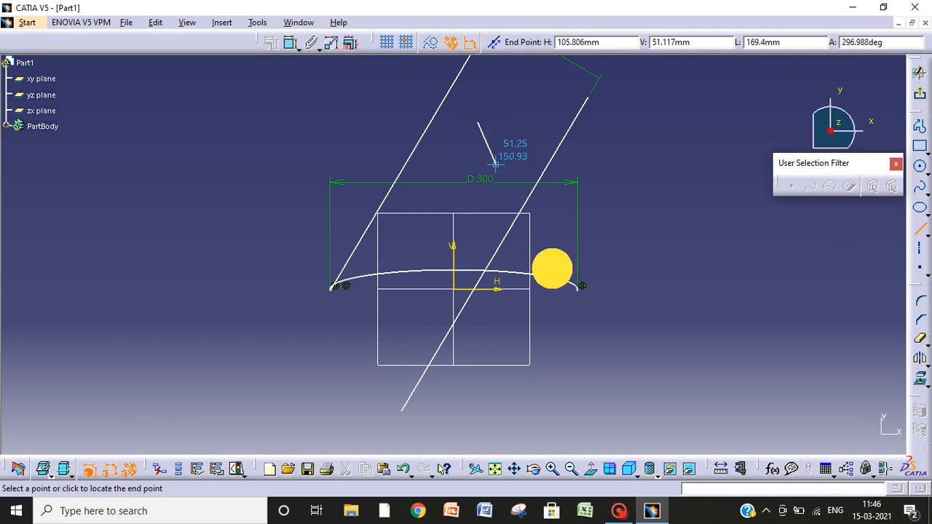
pyautogui.click(603, 338)
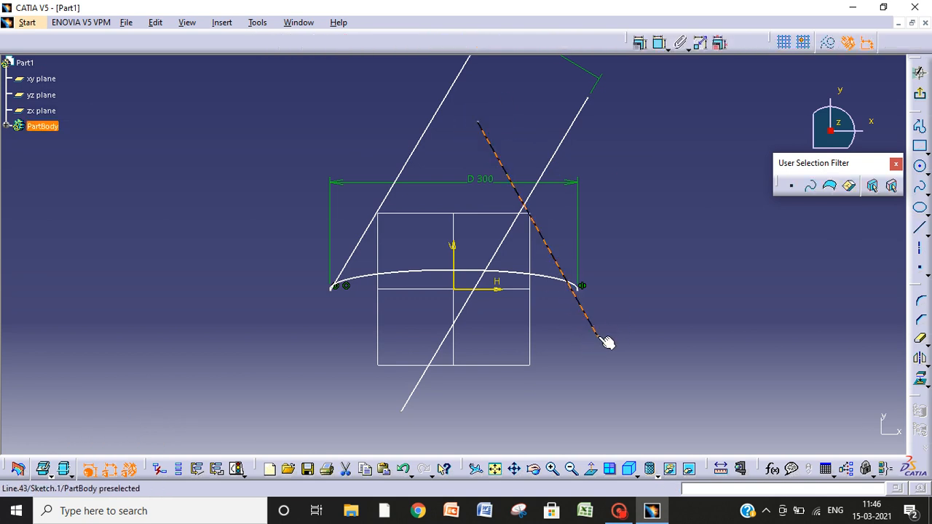
# Apply a perpendicular constraint between the new line and the right slanted line
pyautogui.keyDown('ctrl'); pyautogui.click(556, 150); pyautogui.keyUp('ctrl')
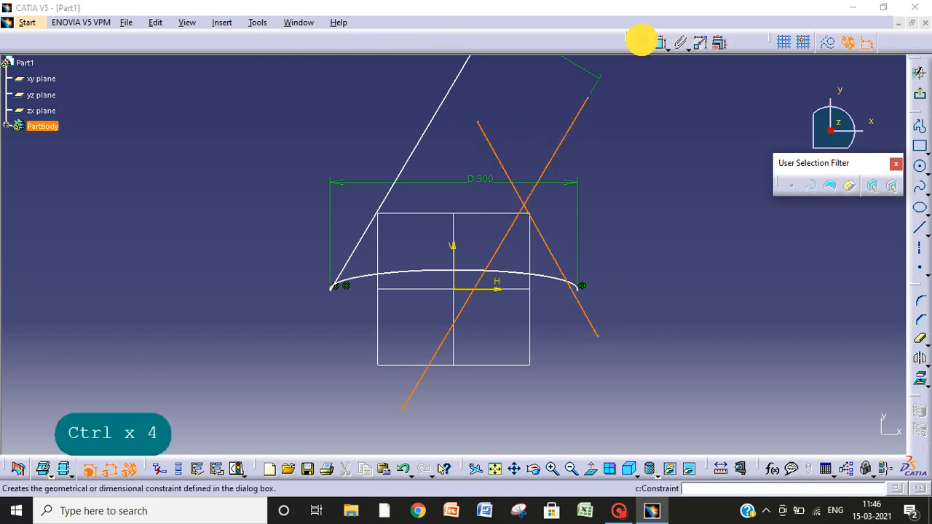
pyautogui.click(639, 42)
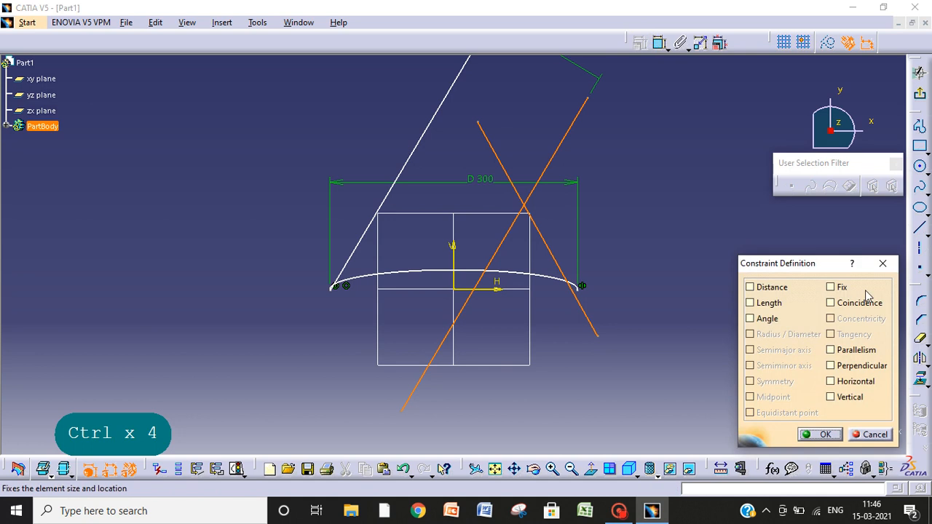
pyautogui.click(831, 366)
pyautogui.click(823, 435)
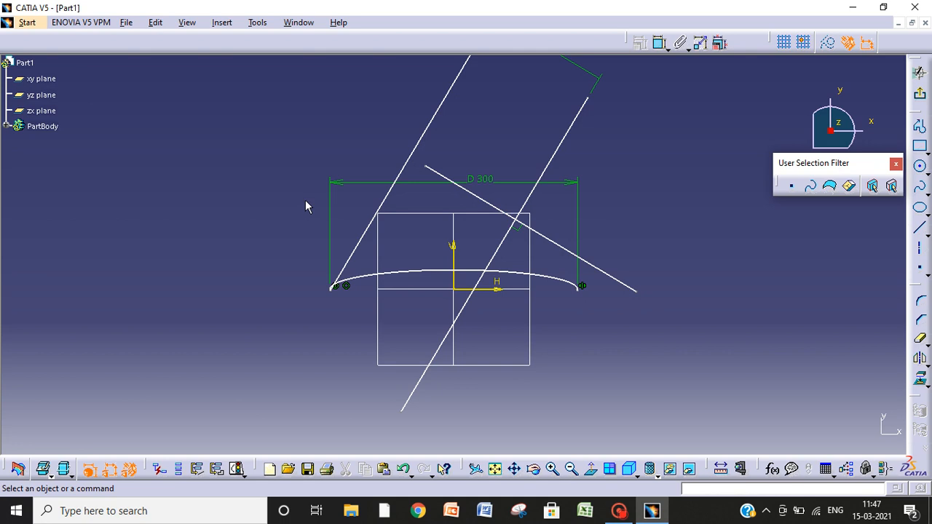
# Enlarge the specification tree's text and symbols
pyautogui.keyDown('ctrl'); pyautogui.scroll(-2, 307, 201); pyautogui.keyUp('ctrl')
pyautogui.keyDown('ctrl'); pyautogui.scroll(3, 307, 201); pyautogui.keyUp('ctrl')
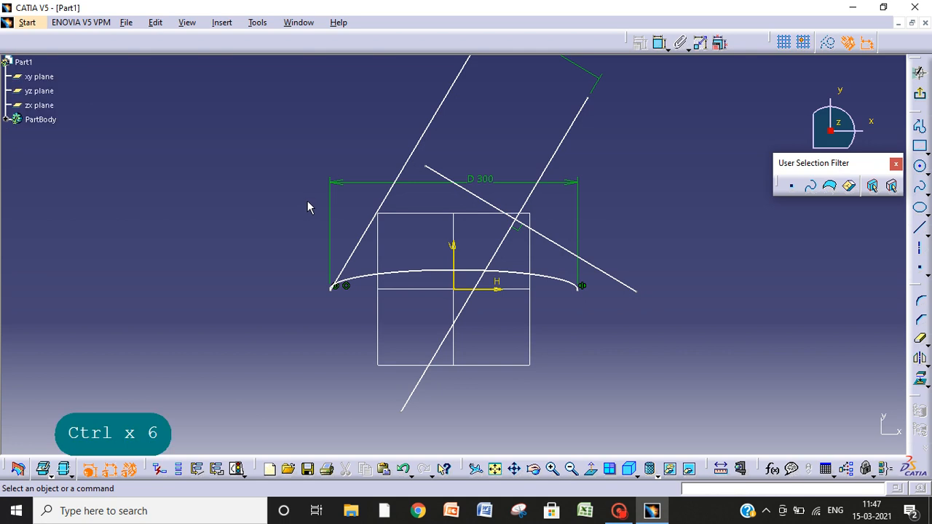
pyautogui.keyDown('ctrl'); pyautogui.scroll(1, 307, 205); pyautogui.keyUp('ctrl')
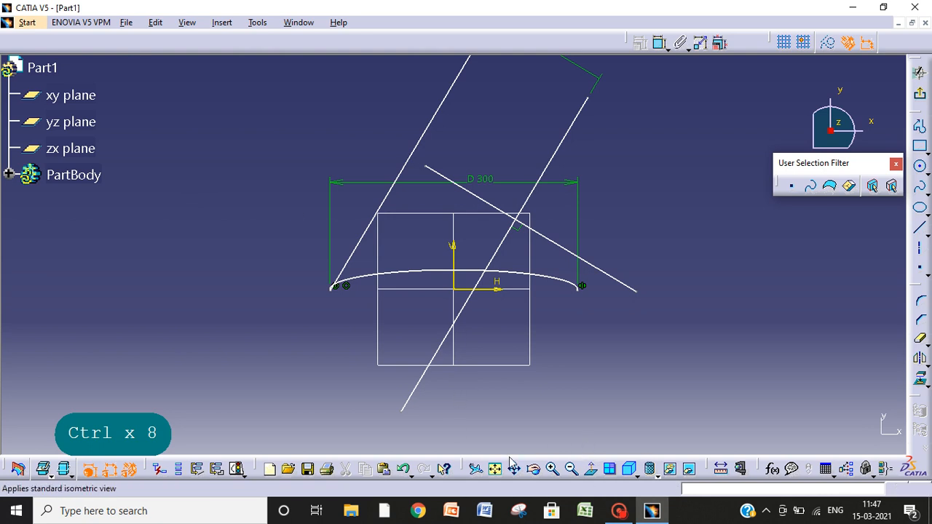
# View the sketch from its reverse side, zoomed and rotated in 3D, and return to the view normal to the sketch plane
pyautogui.click(591, 472)
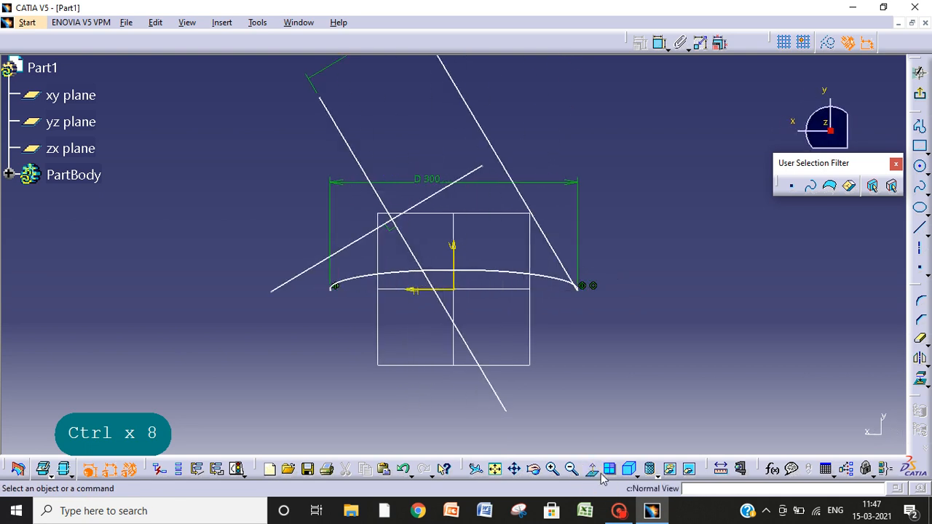
pyautogui.click(590, 472)
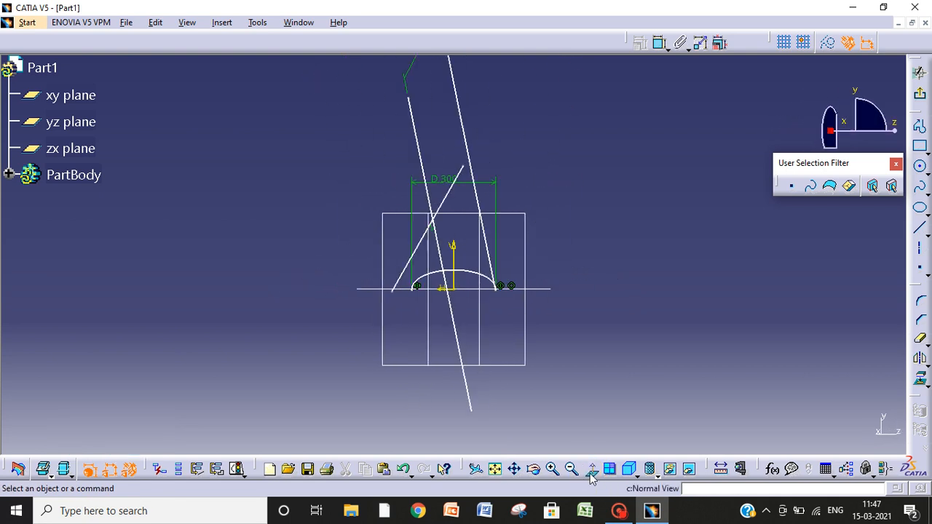
pyautogui.click(571, 469)
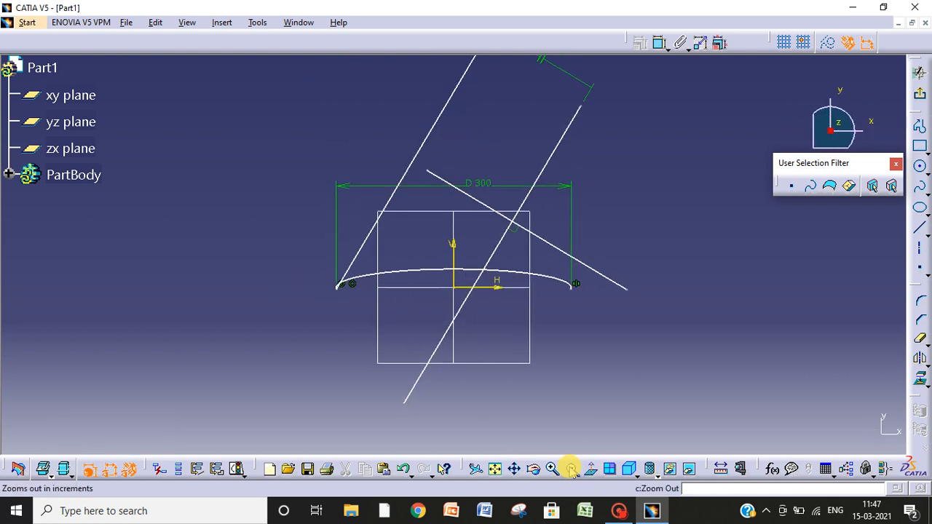
pyautogui.click(552, 470)
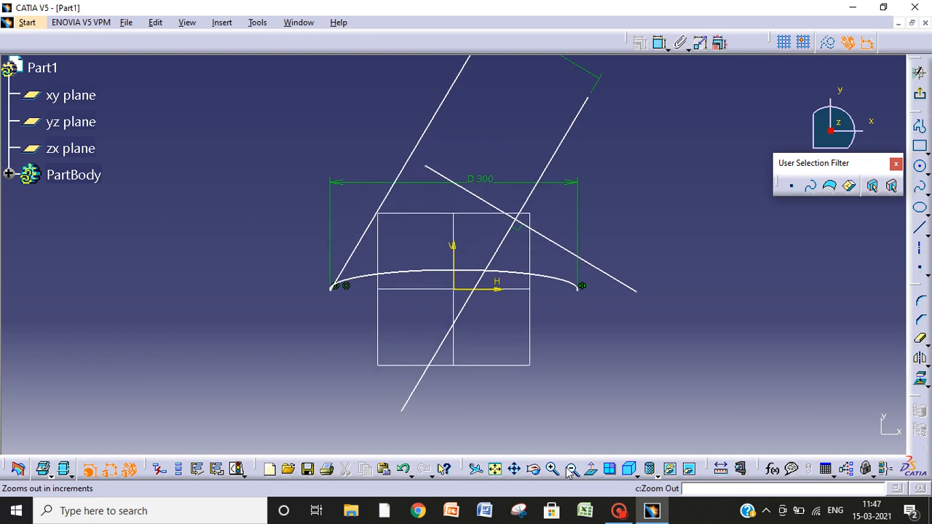
pyautogui.click(531, 471)
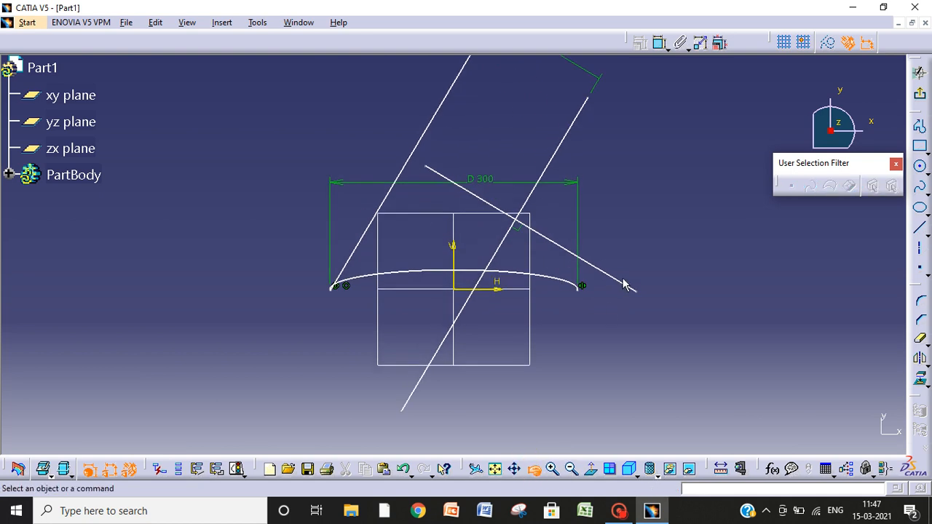
pyautogui.moveTo(605, 311)
pyautogui.mouseDown()
pyautogui.moveTo(398, 162)
pyautogui.moveTo(316, 128)
pyautogui.moveTo(398, 277)
pyautogui.moveTo(581, 129)
pyautogui.moveTo(273, 208)
pyautogui.moveTo(630, 375)
pyautogui.moveTo(241, 202)
pyautogui.moveTo(424, 266)
pyautogui.mouseUp()
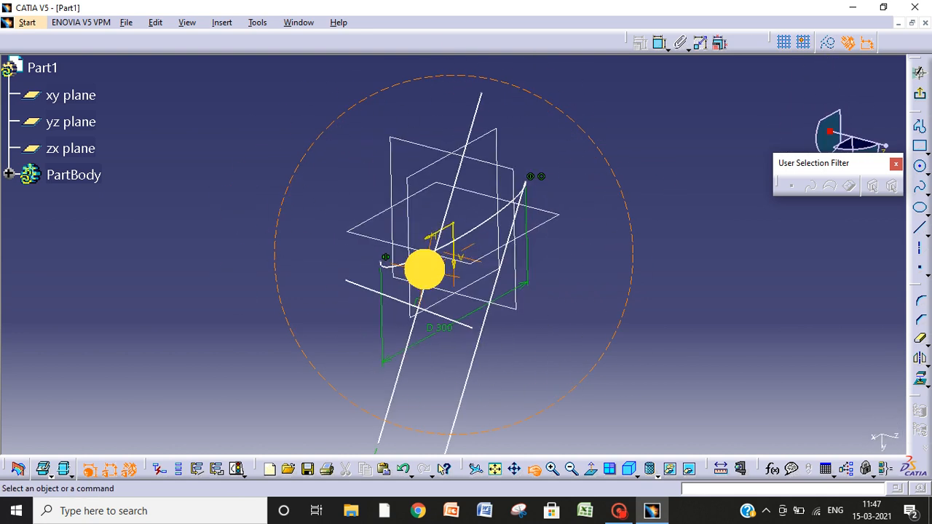
pyautogui.click(590, 470)
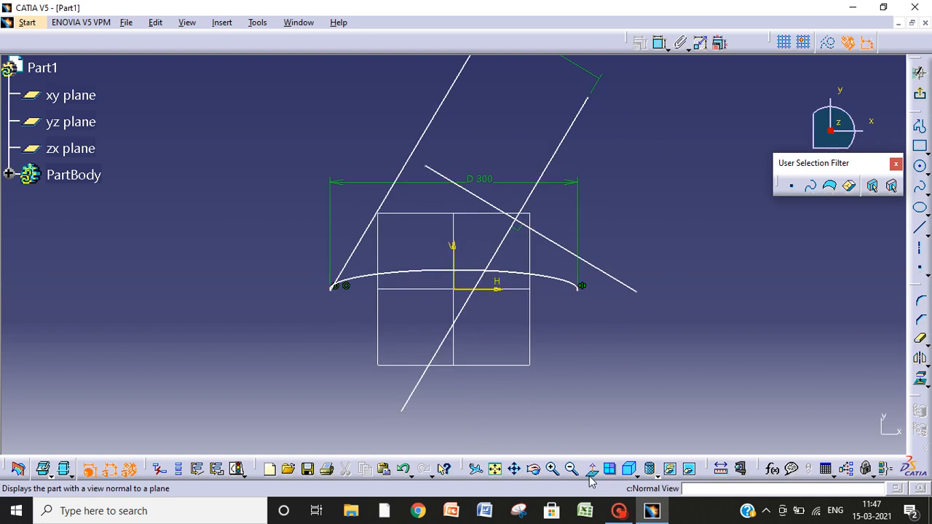
# Move the right slanted line down and to the left so it lies close beside its parallel line, and fit the whole sketch in view
pyautogui.click(514, 468)
pyautogui.moveTo(474, 285); pyautogui.dragTo(630, 181)
pyautogui.click(528, 232)
pyautogui.moveTo(528, 231); pyautogui.dragTo(410, 296)
pyautogui.click(514, 468)
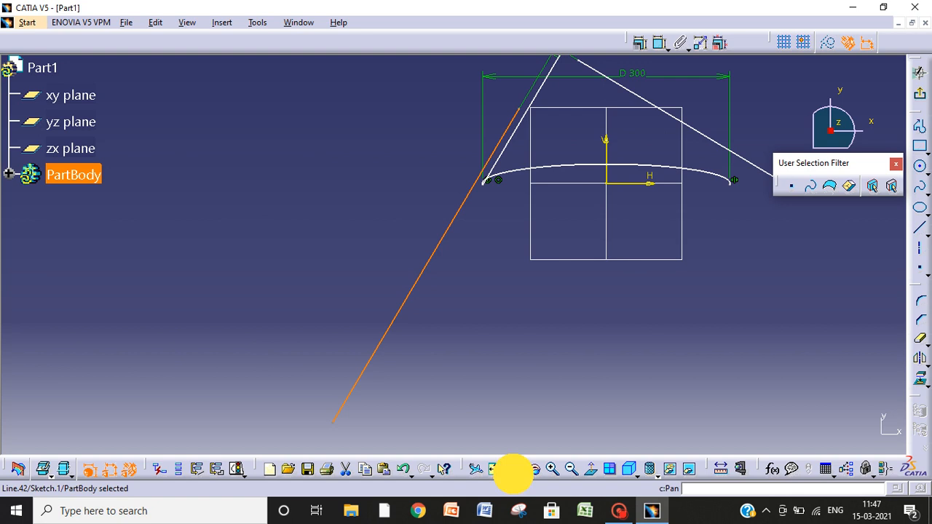
pyautogui.moveTo(710, 236)
pyautogui.mouseDown()
pyautogui.moveTo(458, 319)
pyautogui.moveTo(425, 393)
pyautogui.moveTo(586, 281)
pyautogui.mouseUp()
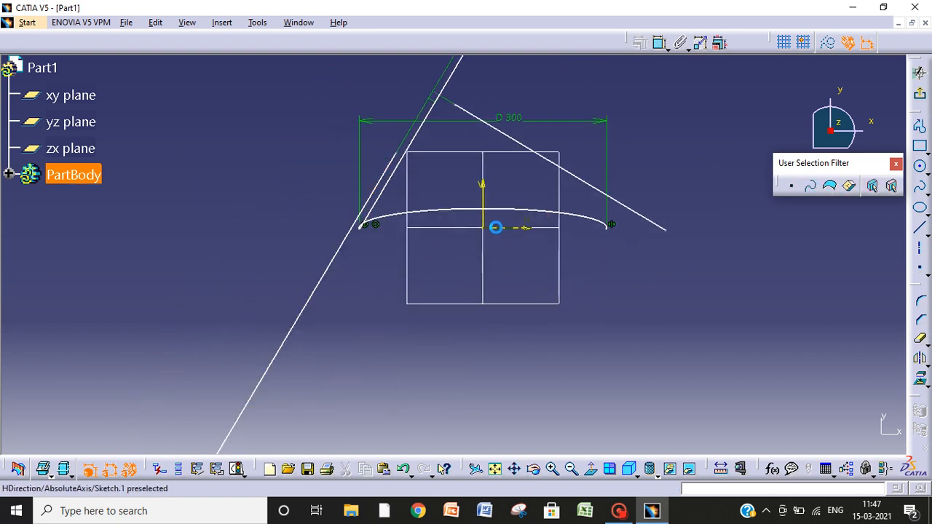
pyautogui.click(496, 469)
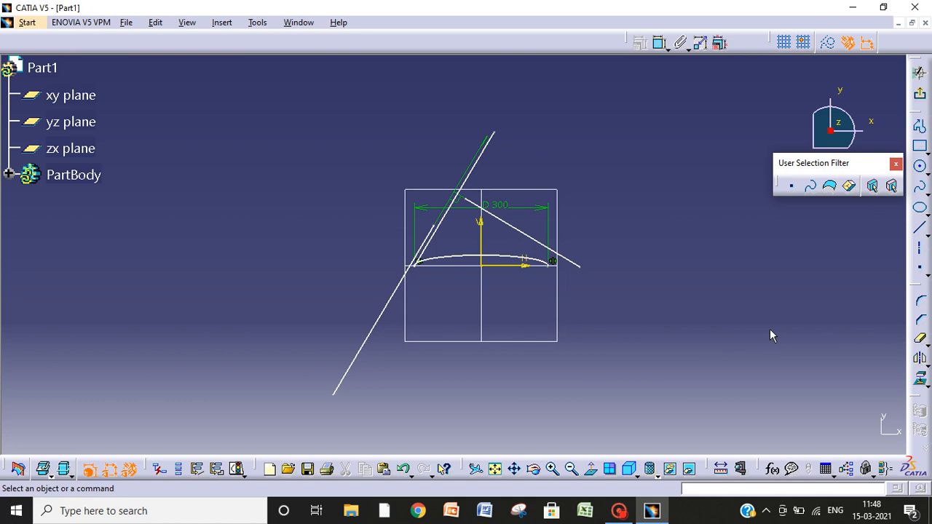
pyautogui.click(928, 365)
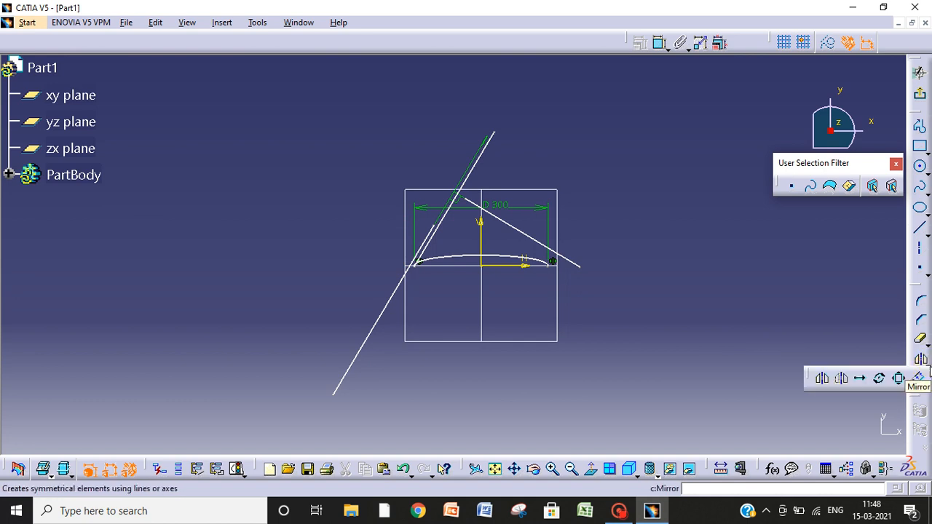
pyautogui.click(791, 345)
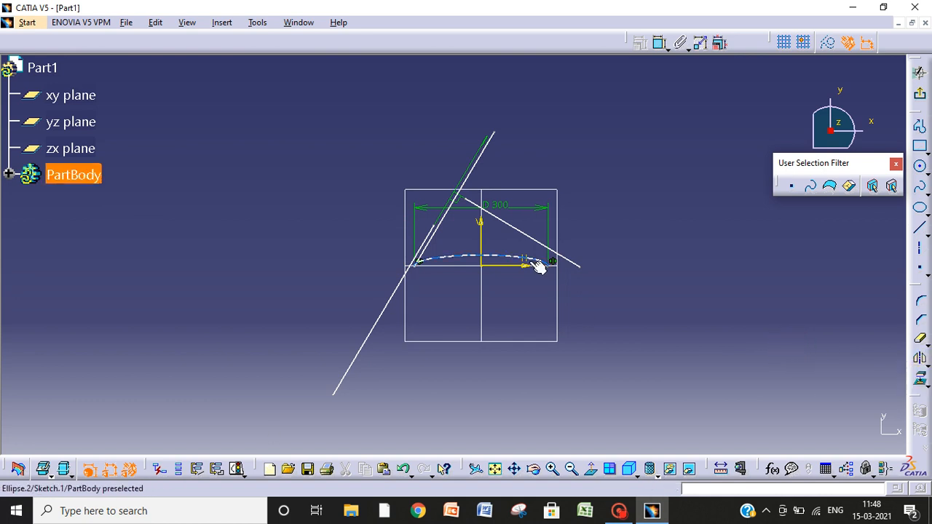
pyautogui.click(618, 512)
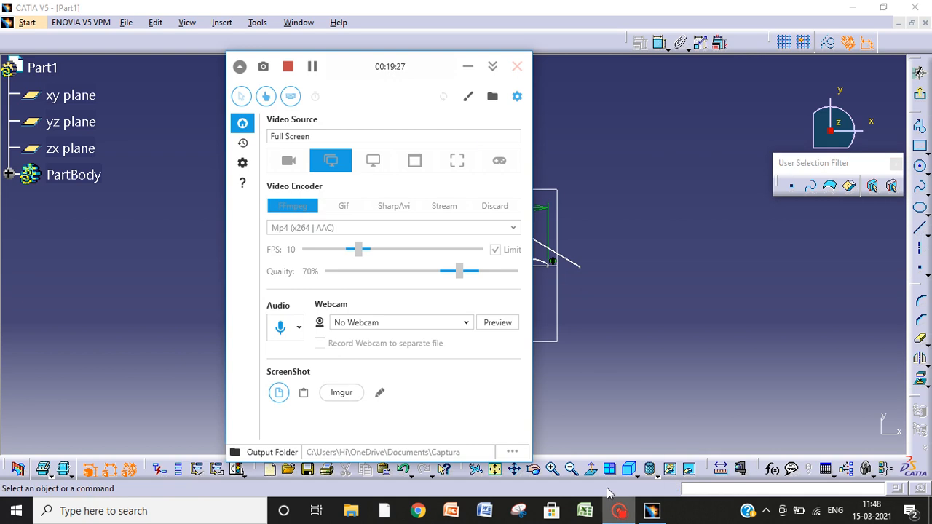